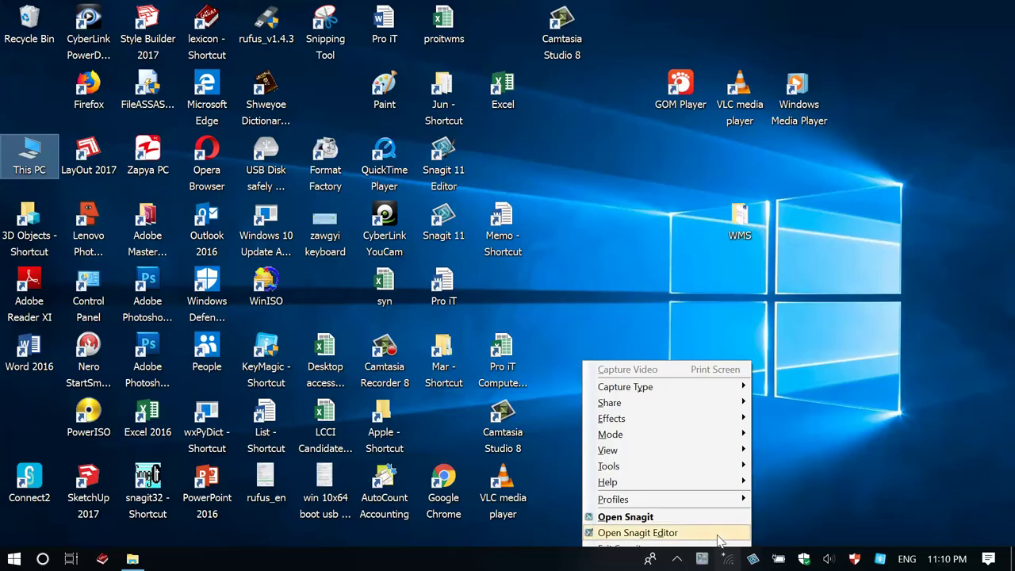
- Open Snagit Editor and show the Pro iT slide listing paper size, orientation, margins, header and footer
click(720, 535)
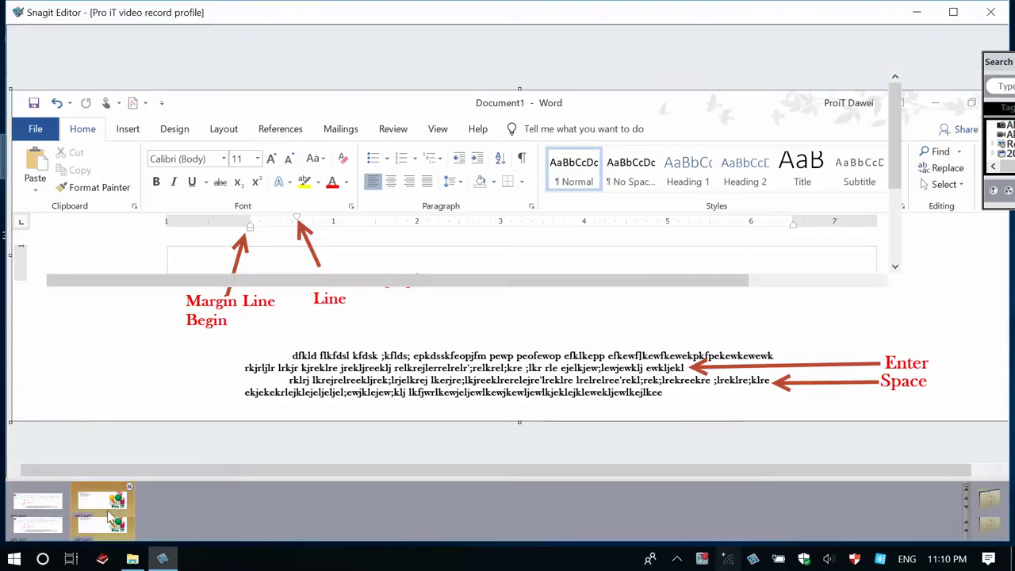
click(95, 500)
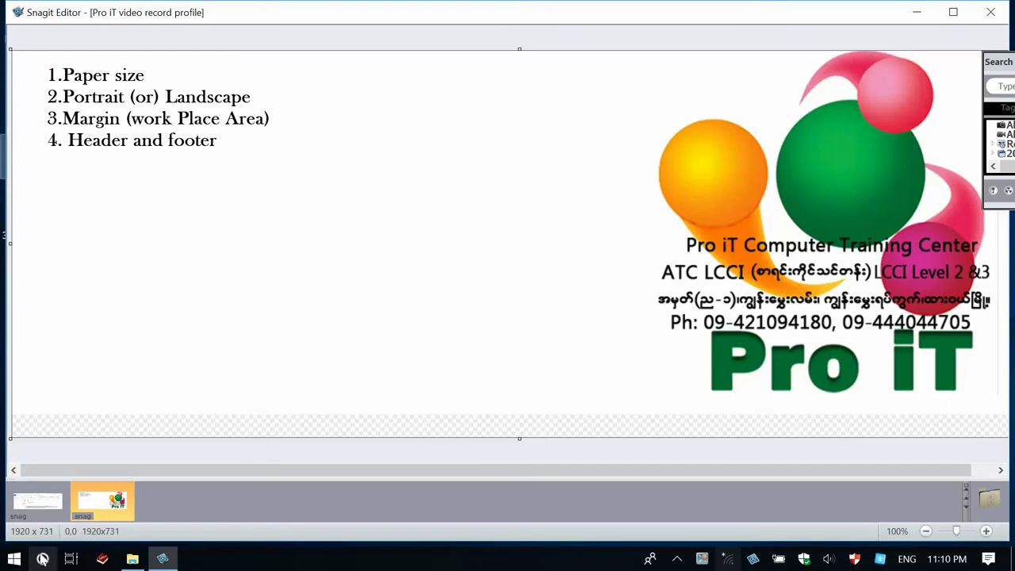
- Launch Word by searching 'word' and create a new blank document
click(42, 559)
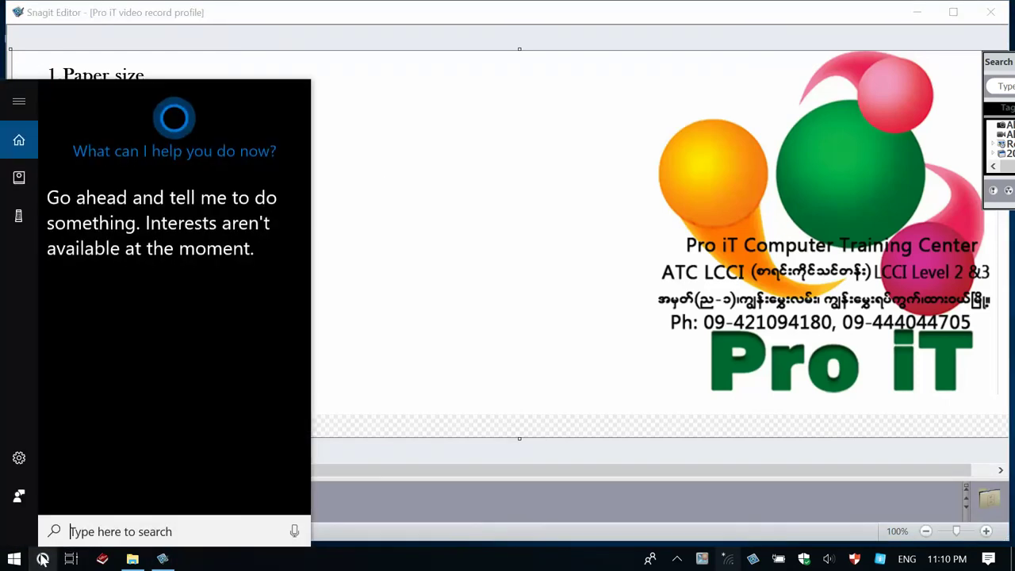
text(word)
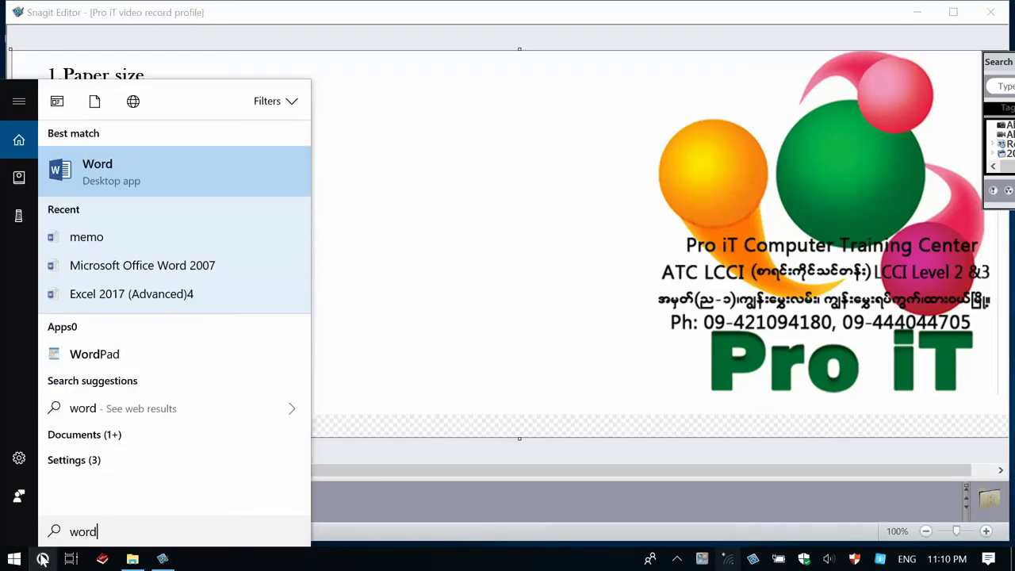
click(115, 164)
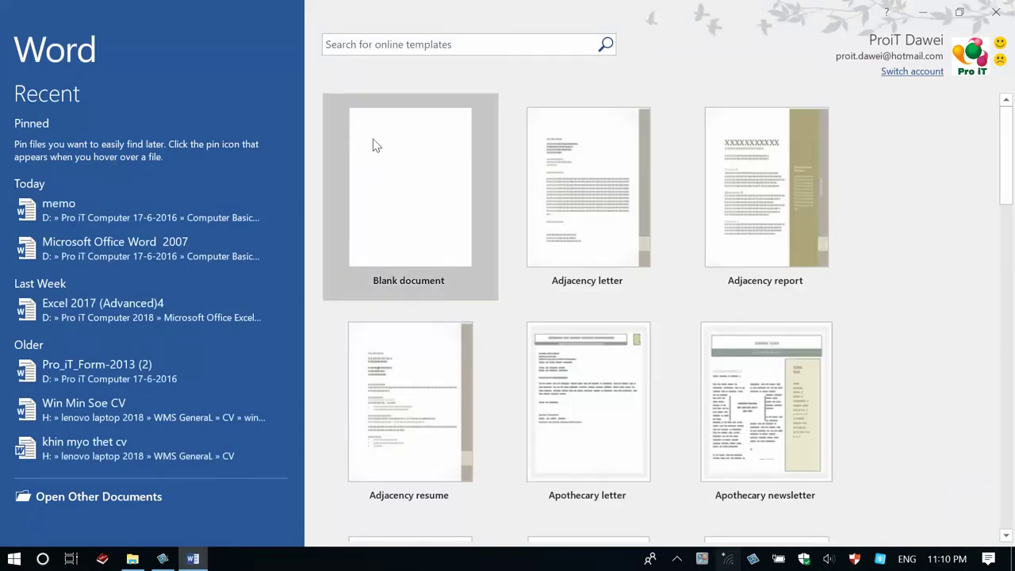
click(410, 198)
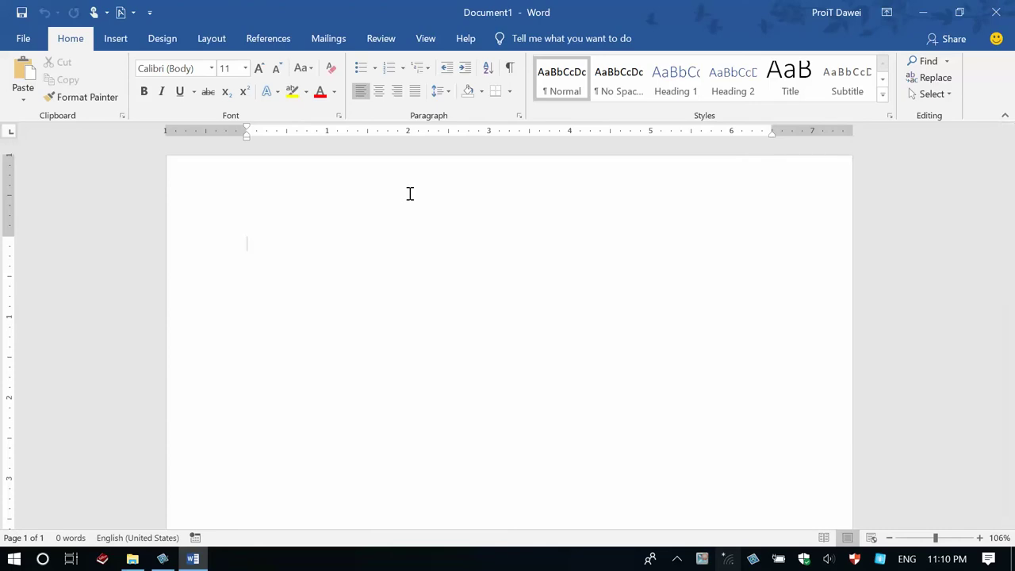
- Show Word's Layout settings and check the topic list on the Snagit slide
click(216, 42)
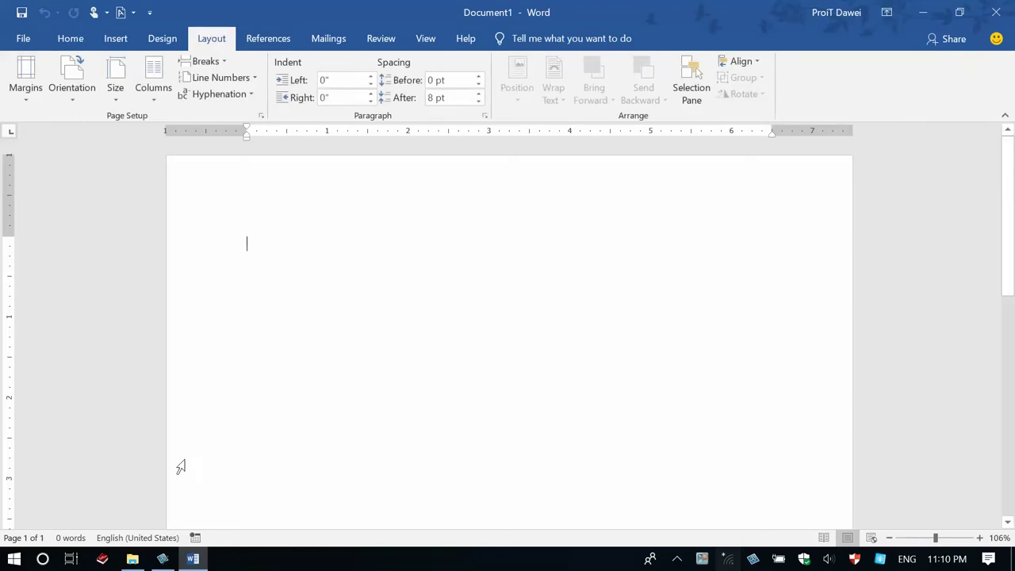
click(162, 559)
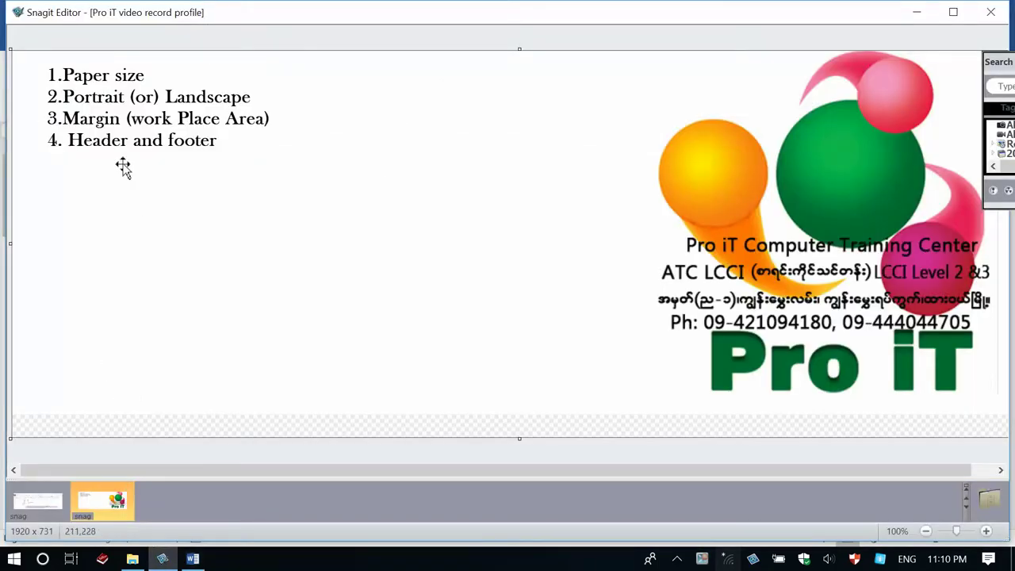
click(135, 76)
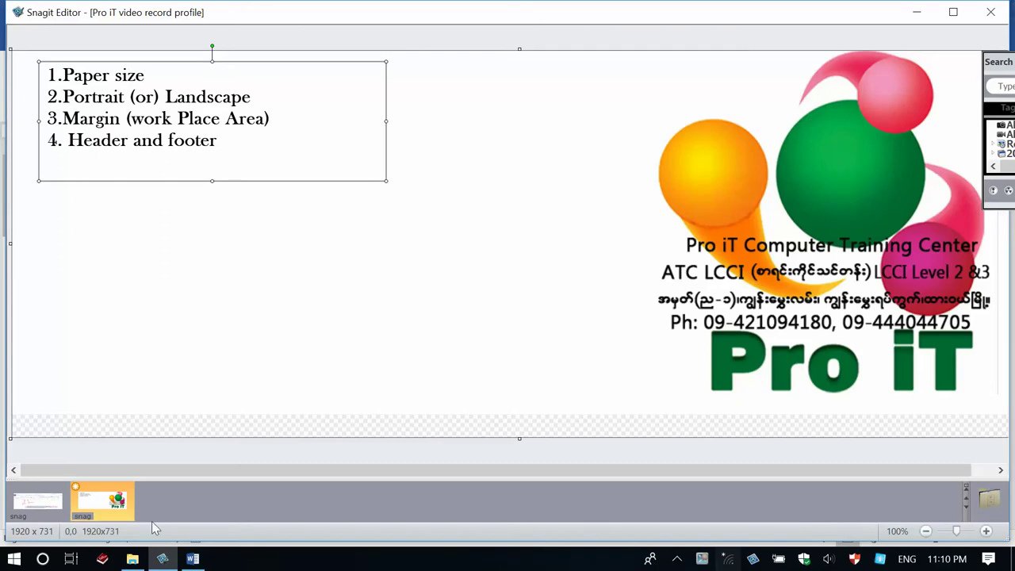
click(193, 559)
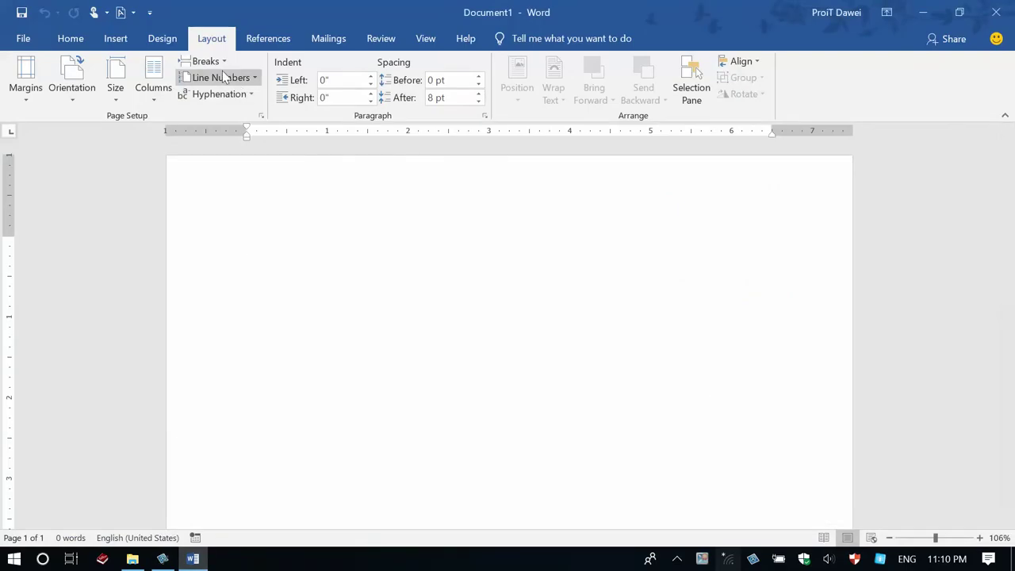
- Set the paper size to A4, then bring the Snagit topic slide back
click(124, 104)
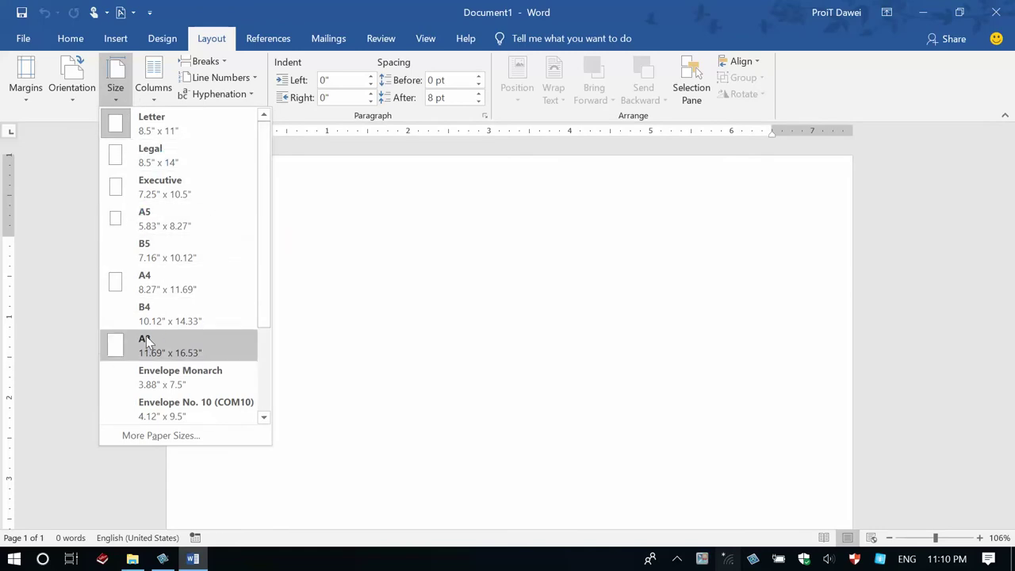
click(155, 289)
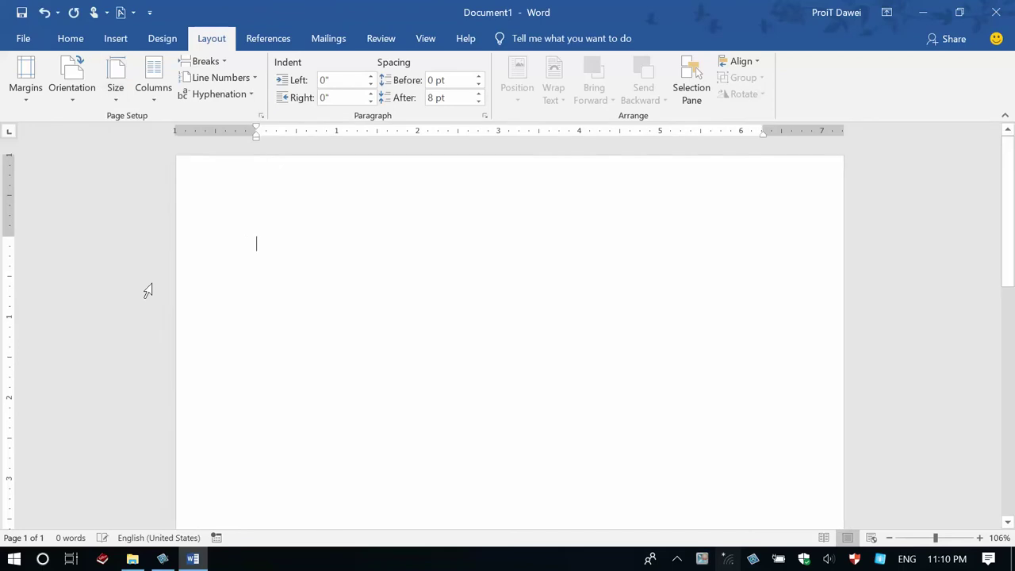
scroll(367, 270, down, 2)
scroll(367, 270, down, 3)
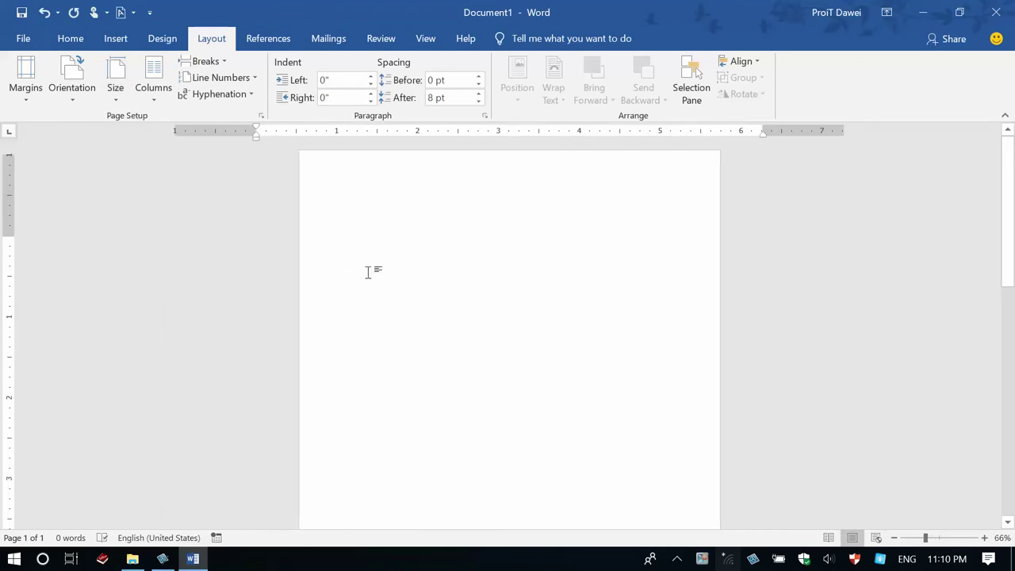
scroll(367, 270, up, 6)
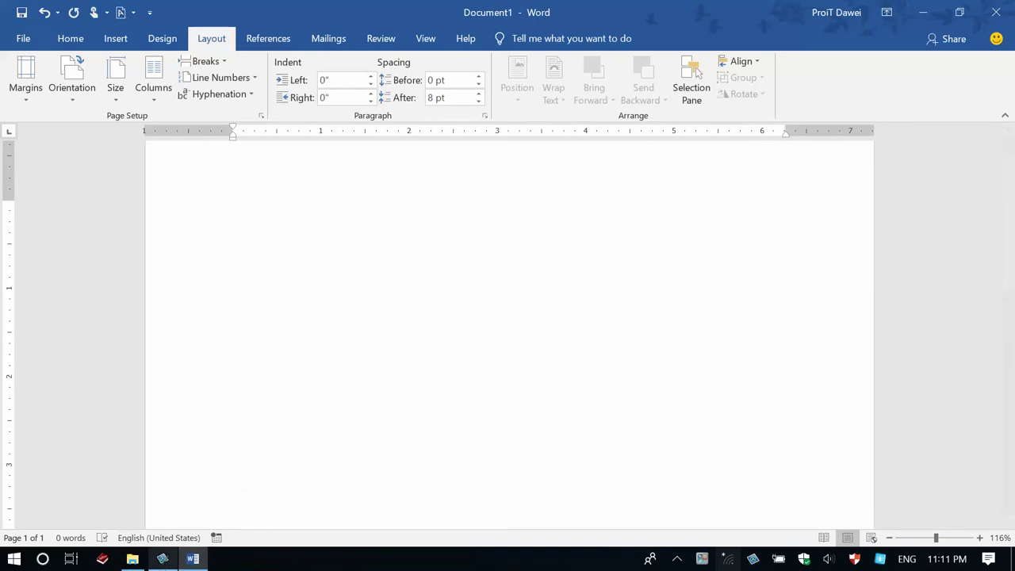
click(162, 559)
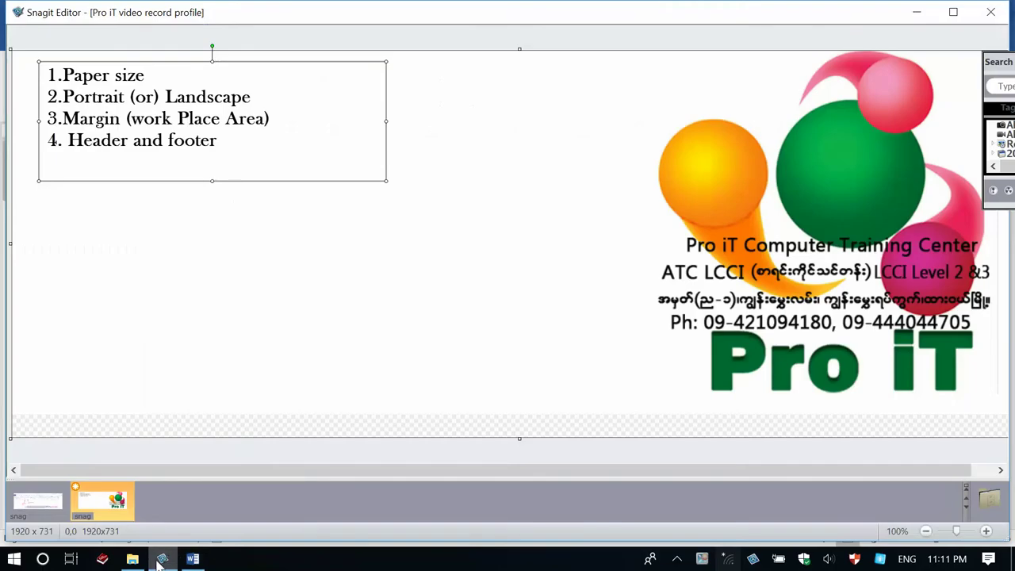
- Leave the Snagit slide and return to the blank Word document
right_click(162, 559)
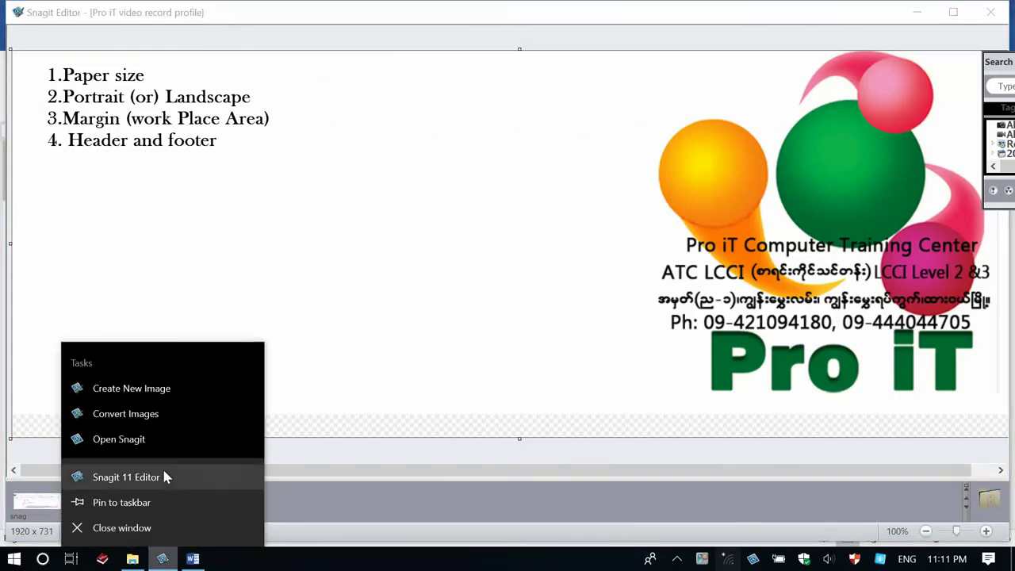
click(189, 560)
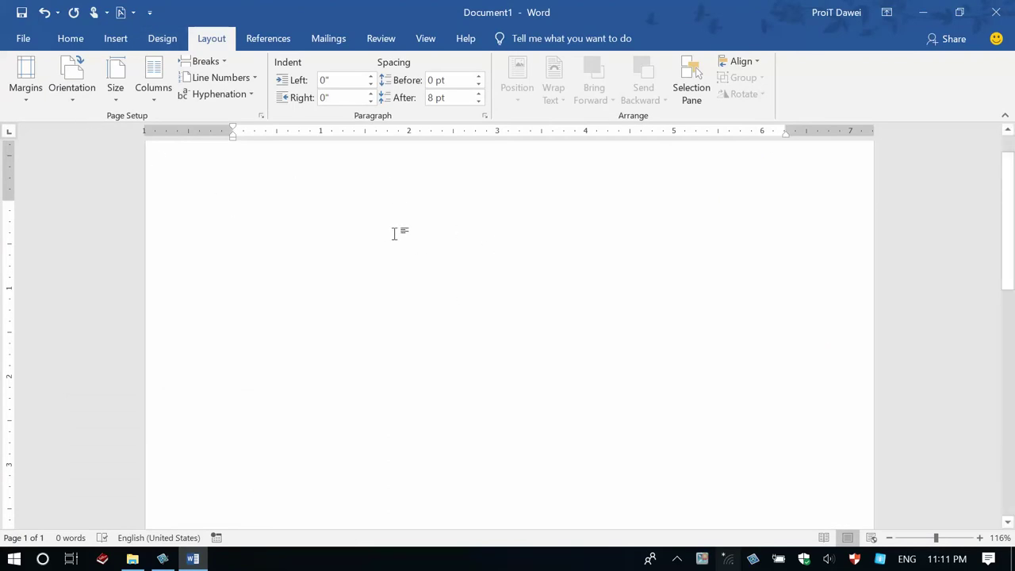
scroll(395, 233, down, 6)
scroll(394, 232, down, 2)
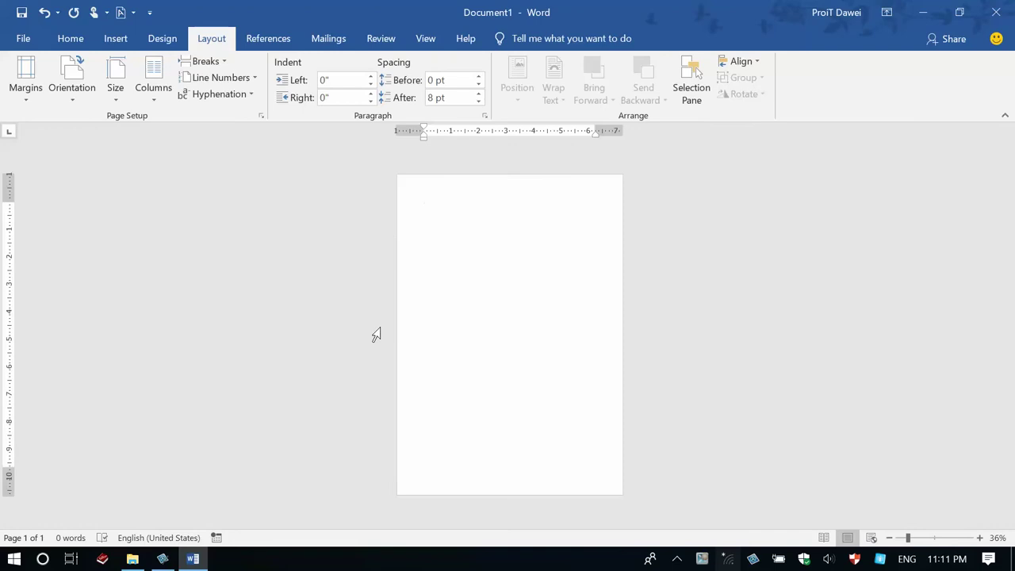
click(81, 92)
click(93, 162)
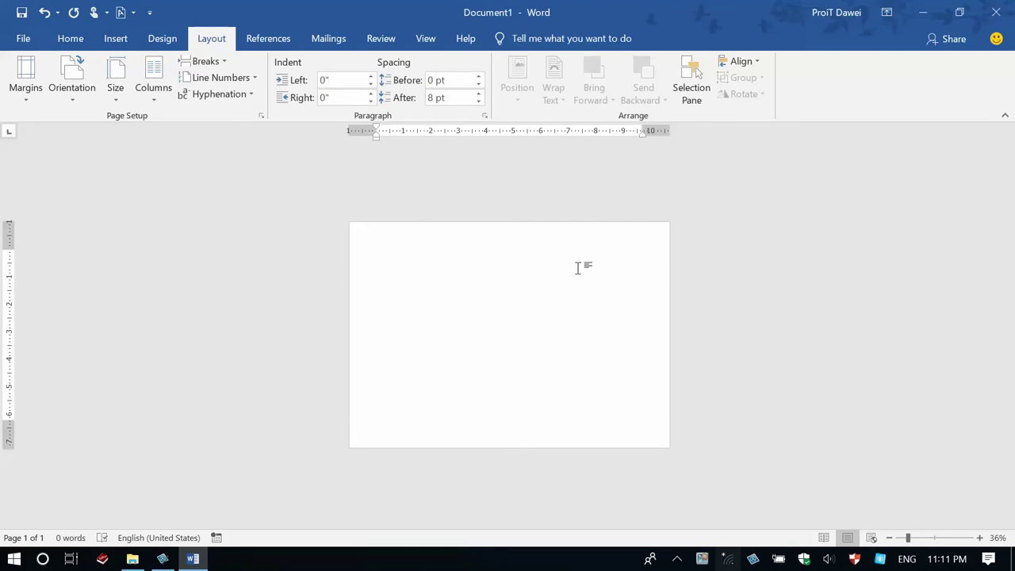
click(71, 99)
click(76, 125)
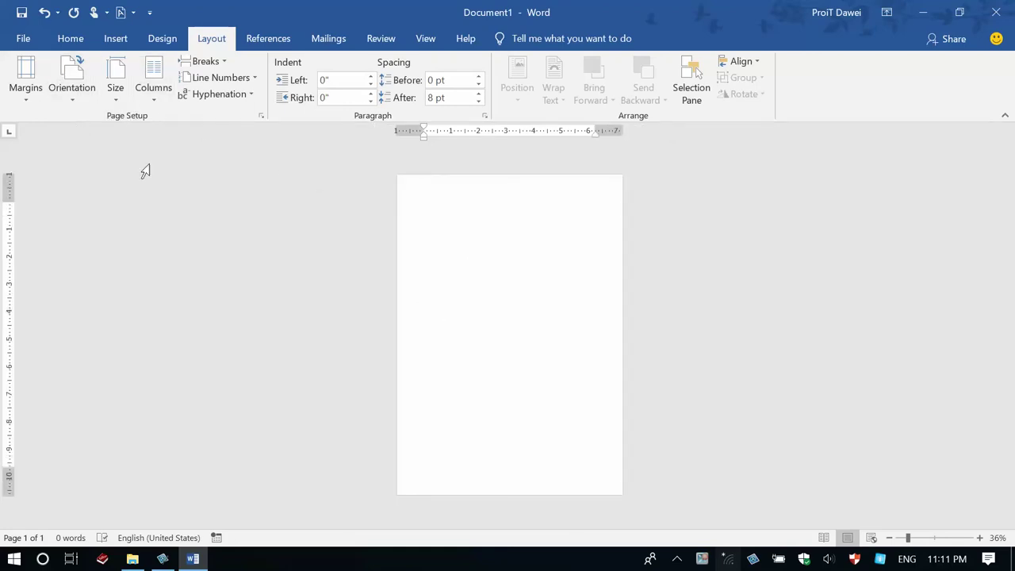
click(163, 559)
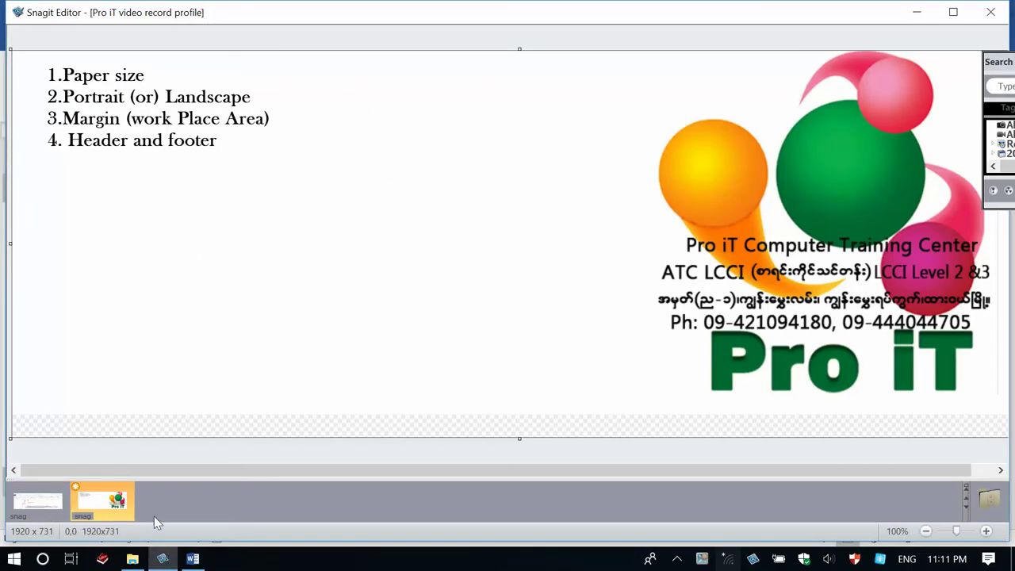
click(193, 559)
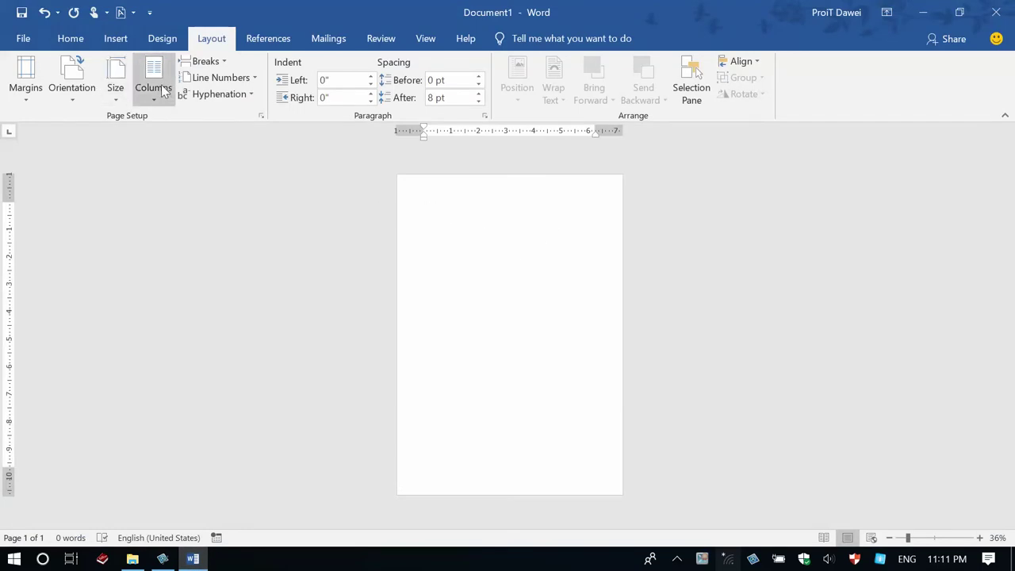
click(117, 41)
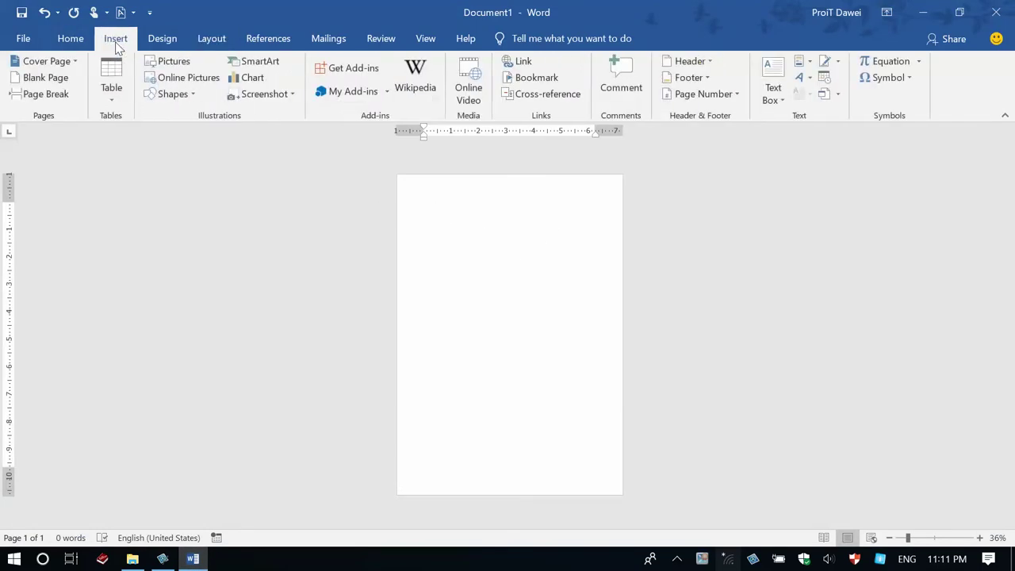
click(177, 94)
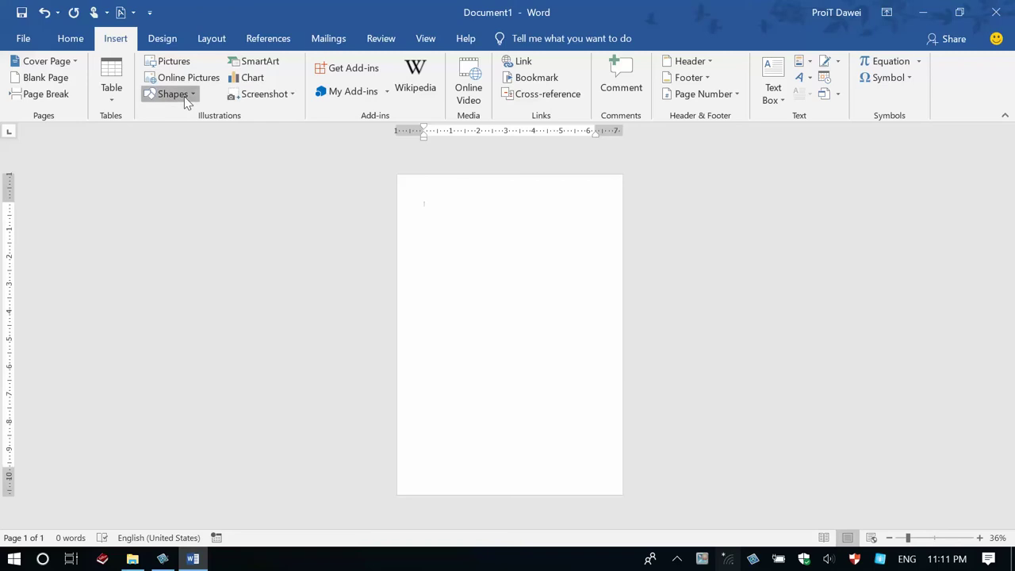
click(198, 129)
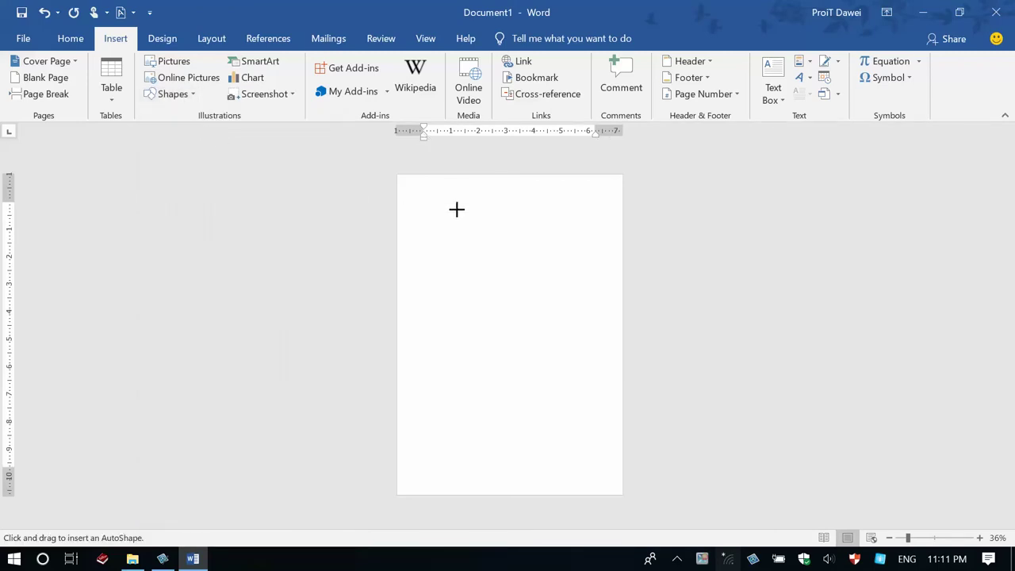
mouse_move(423, 201)
mouse_down()
mouse_move(599, 479)
mouse_move(599, 463)
mouse_up()
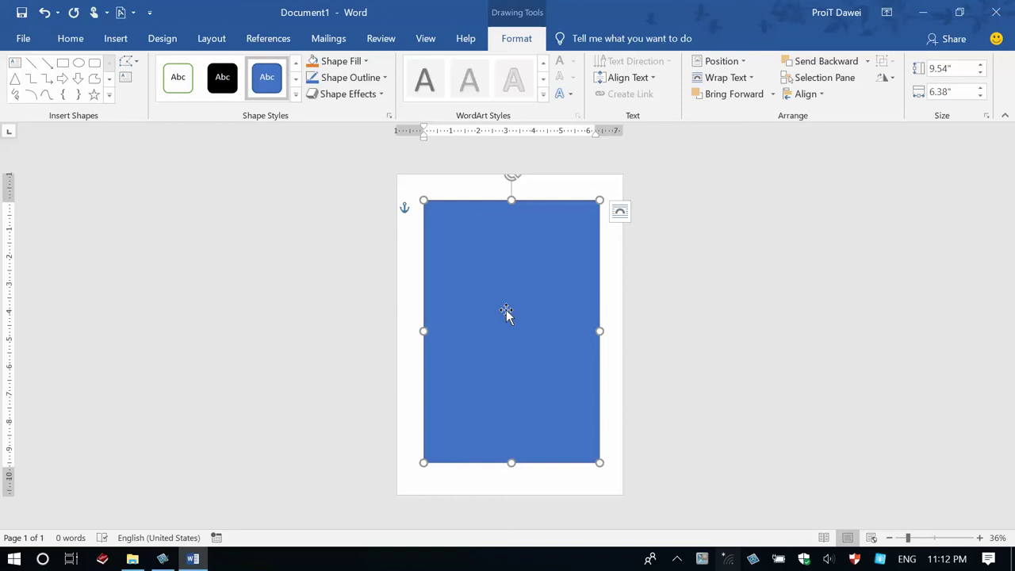
mouse_move(506, 309)
mouse_down()
mouse_move(481, 327)
mouse_move(503, 337)
mouse_up()
key(Delete)
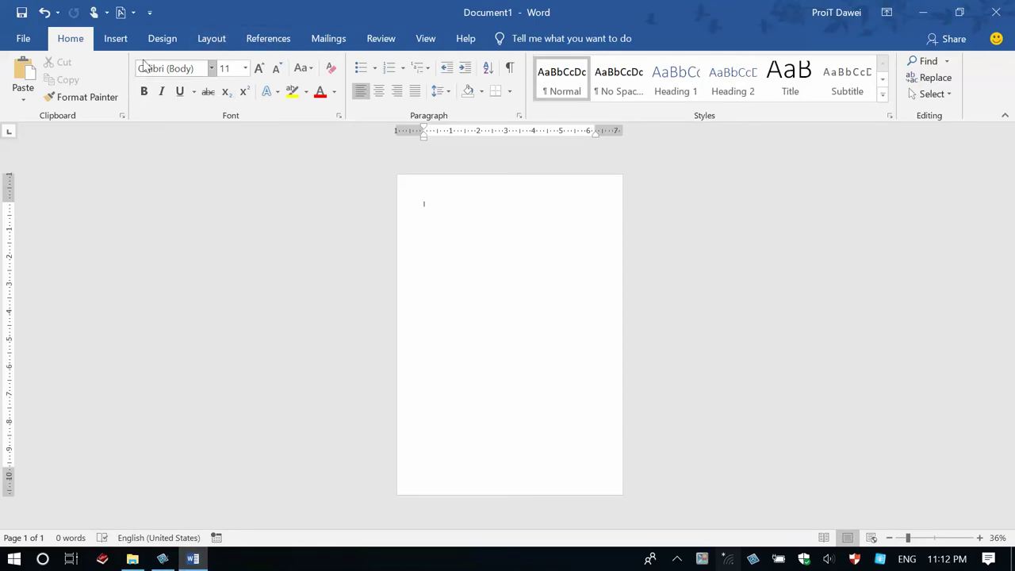
- Open Custom Margins in Page Setup and confirm A4 as the paper size
click(207, 42)
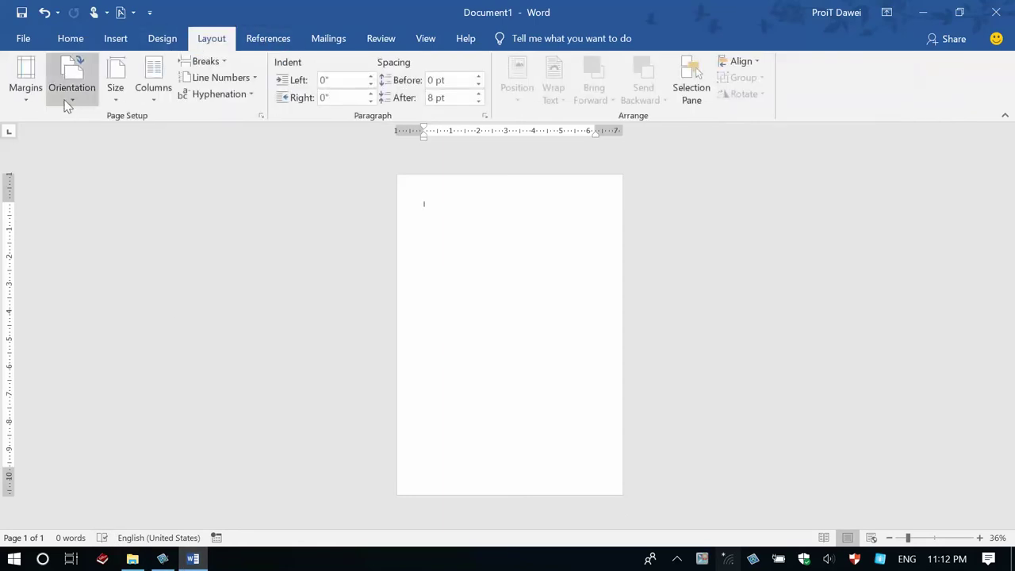
click(34, 100)
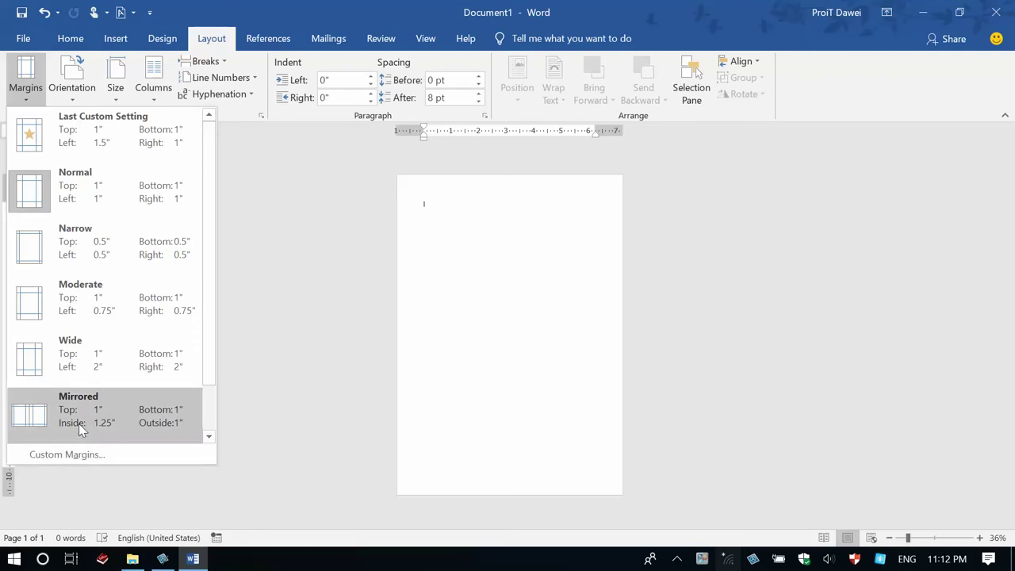
click(79, 463)
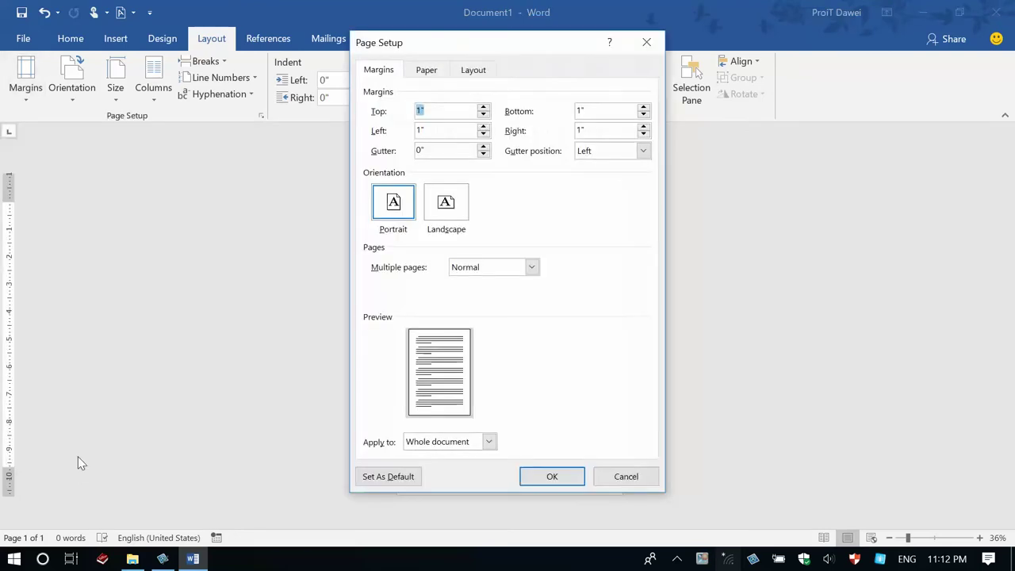
click(423, 72)
click(376, 74)
click(428, 74)
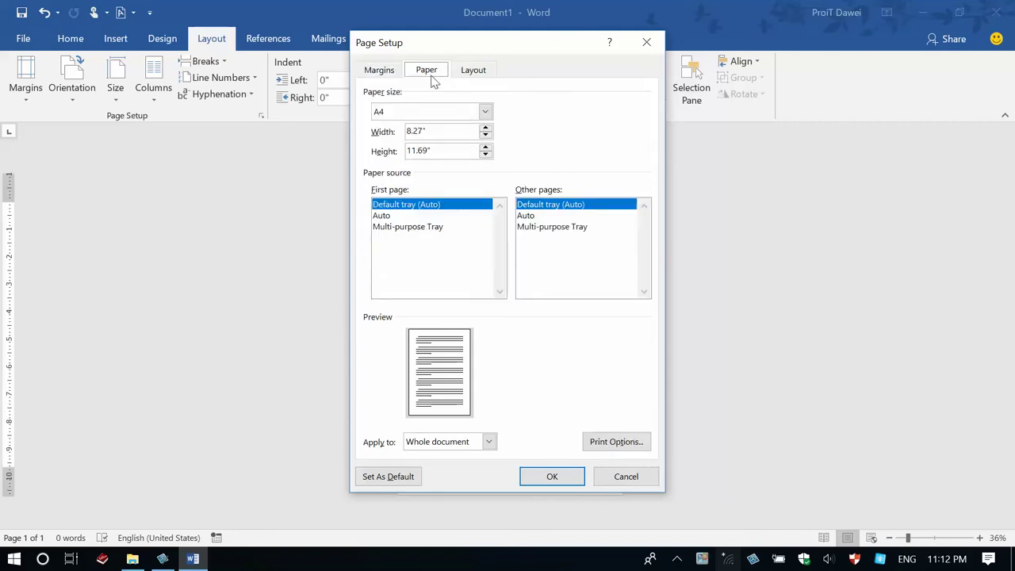
click(485, 113)
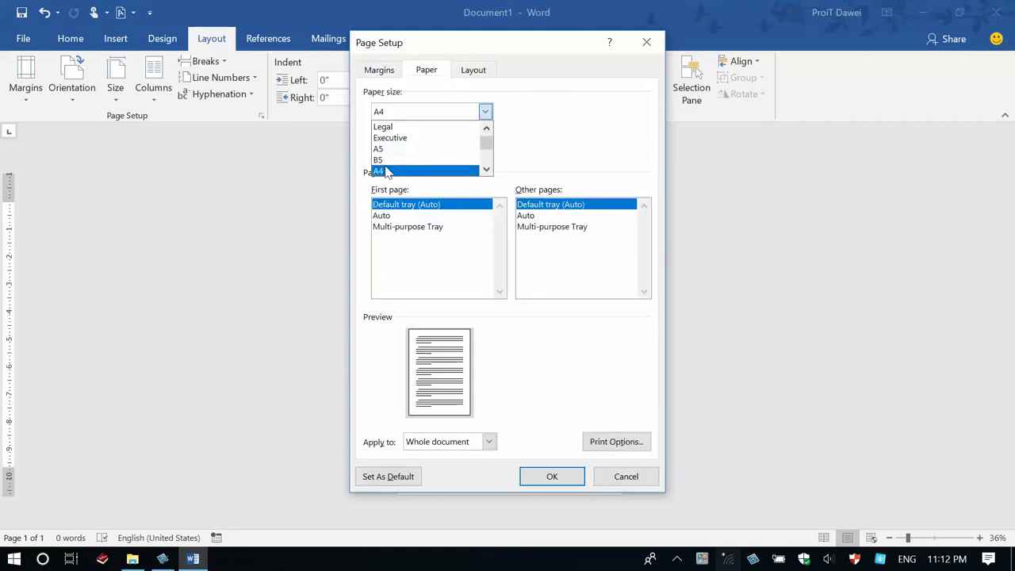
scroll(487, 151, down, 1)
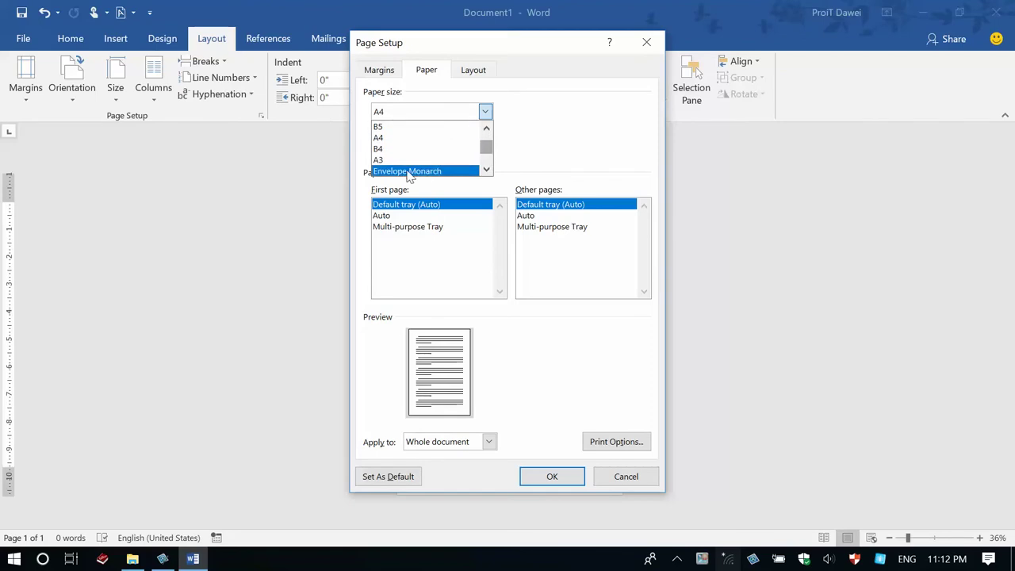
mouse_move(486, 146)
mouse_down()
mouse_move(487, 157)
mouse_move(483, 141)
mouse_up()
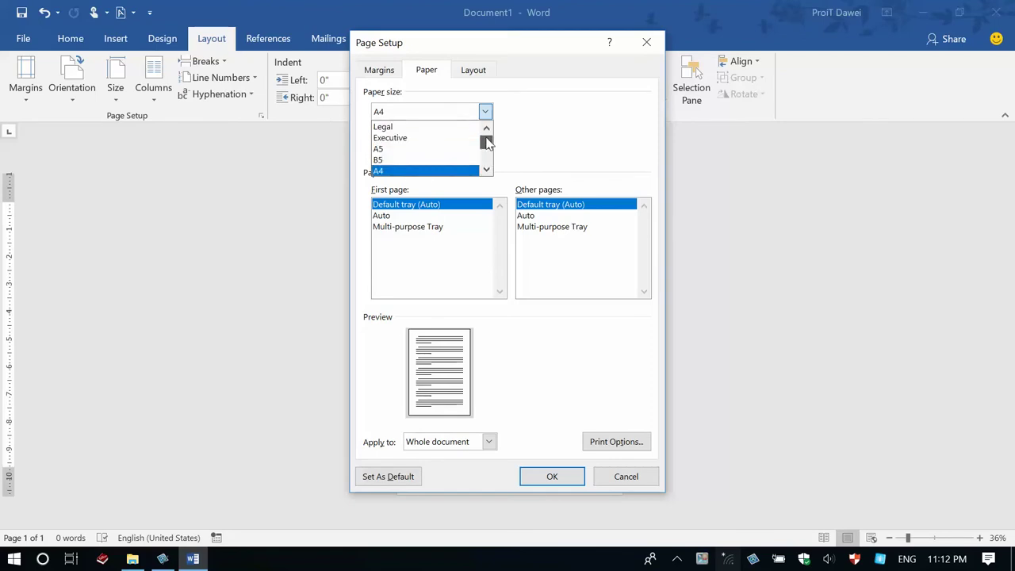
click(539, 147)
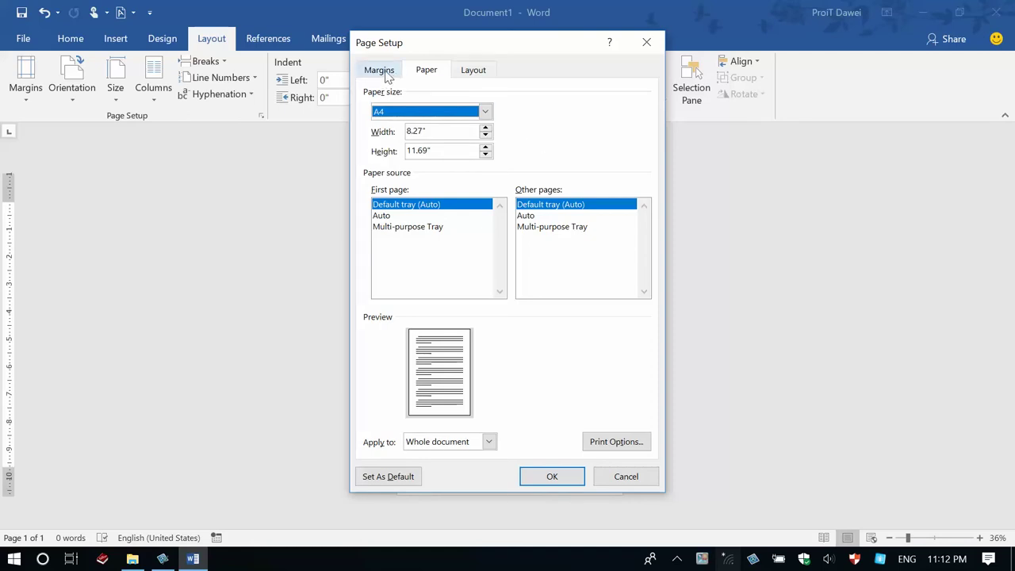
- Review the 1-inch margins and apply the page setup
click(385, 73)
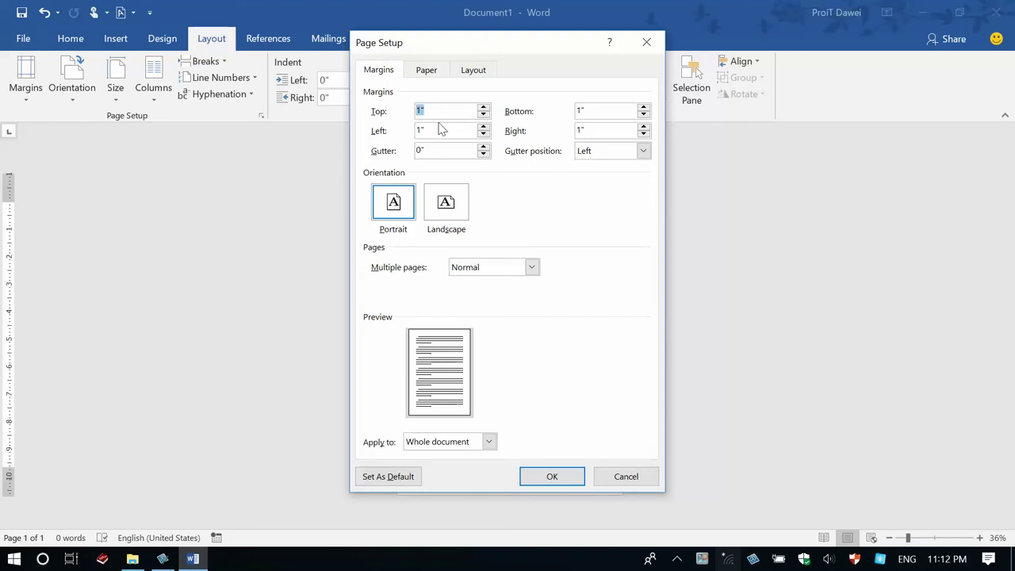
double_click(583, 111)
key(Tab)
click(528, 472)
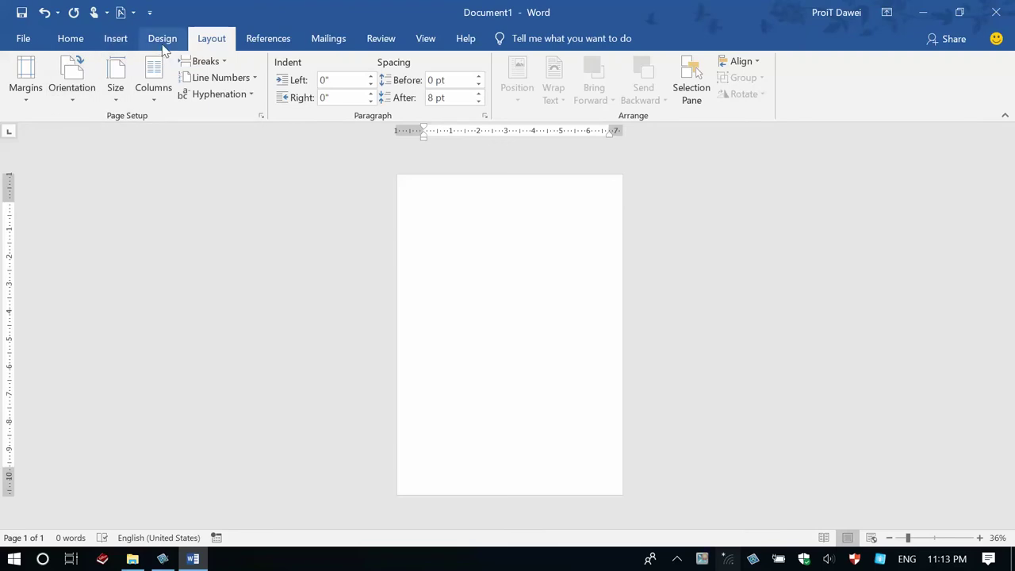
- Draw a solid black horizontal line across the top of the page
click(162, 41)
click(73, 41)
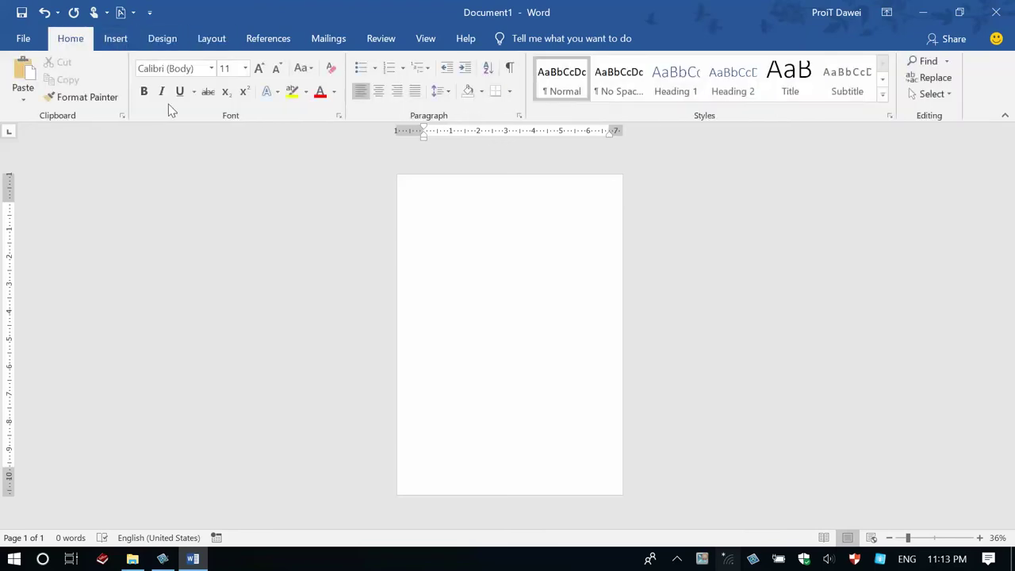
click(162, 41)
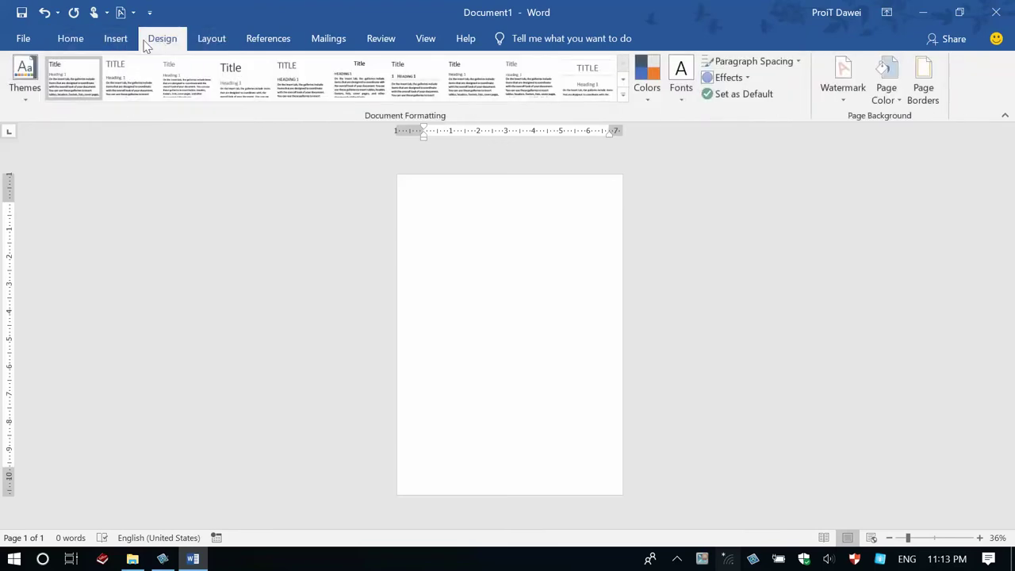
click(115, 38)
click(175, 93)
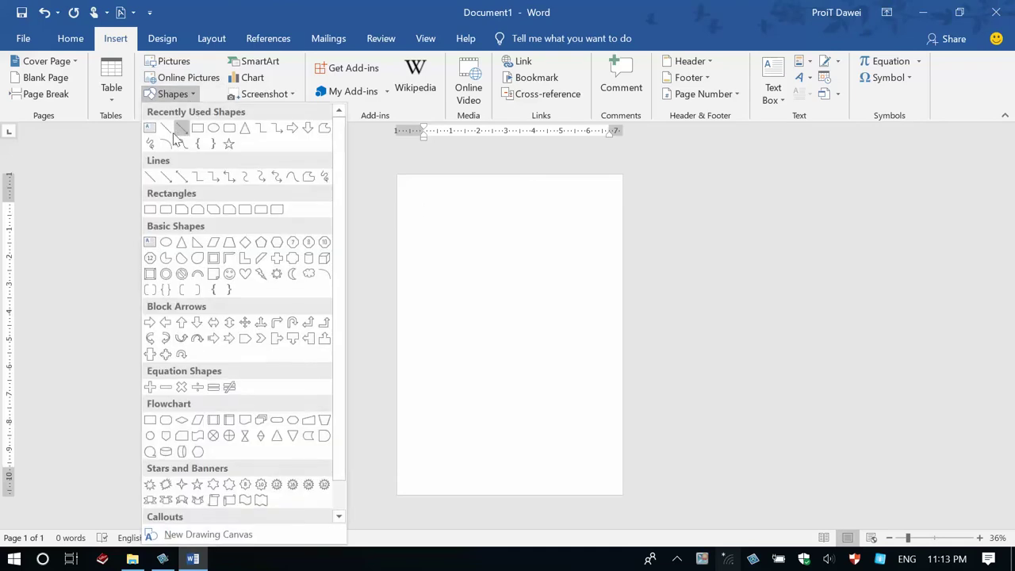
click(166, 128)
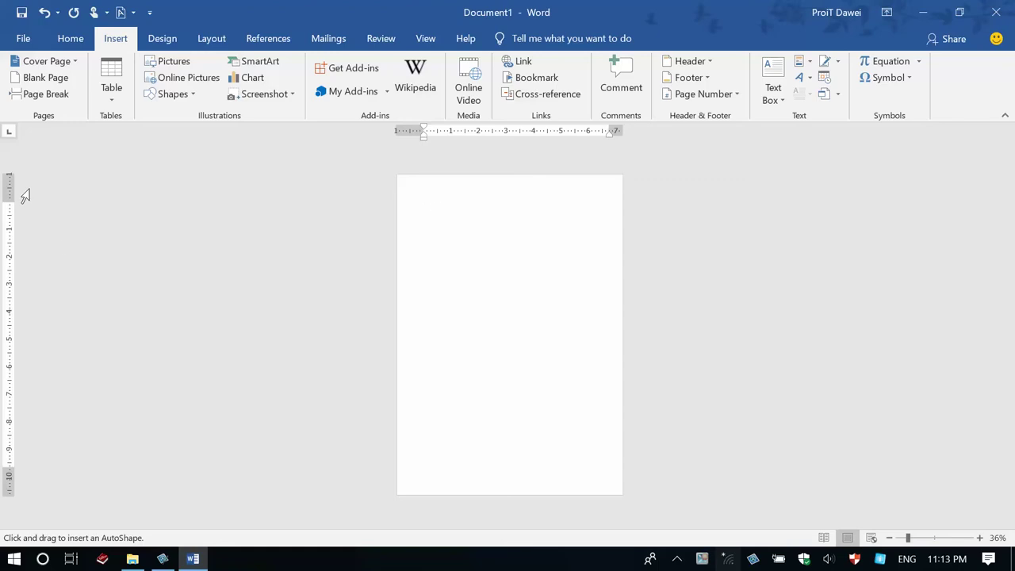
drag(421, 205, 616, 203)
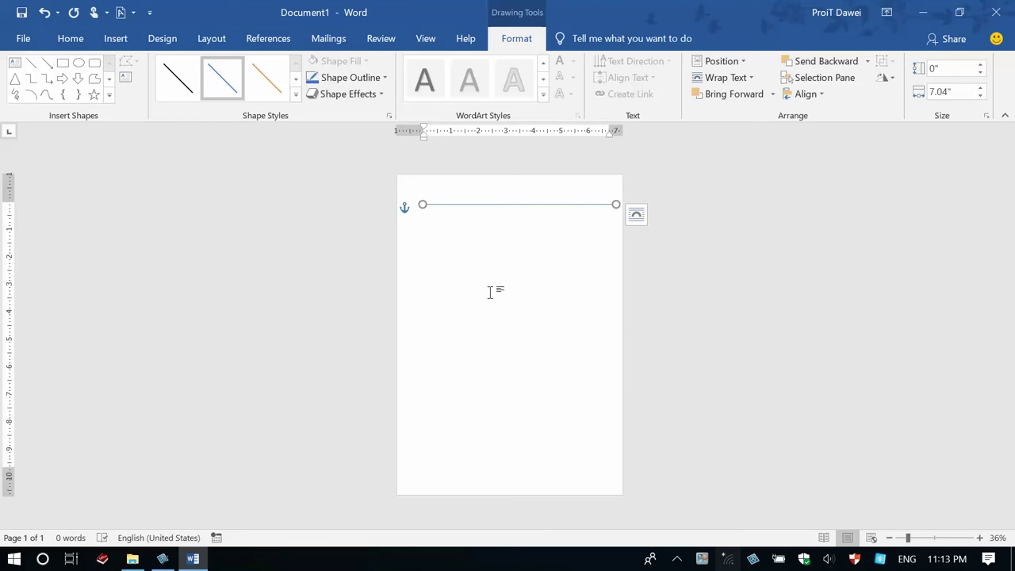
click(184, 78)
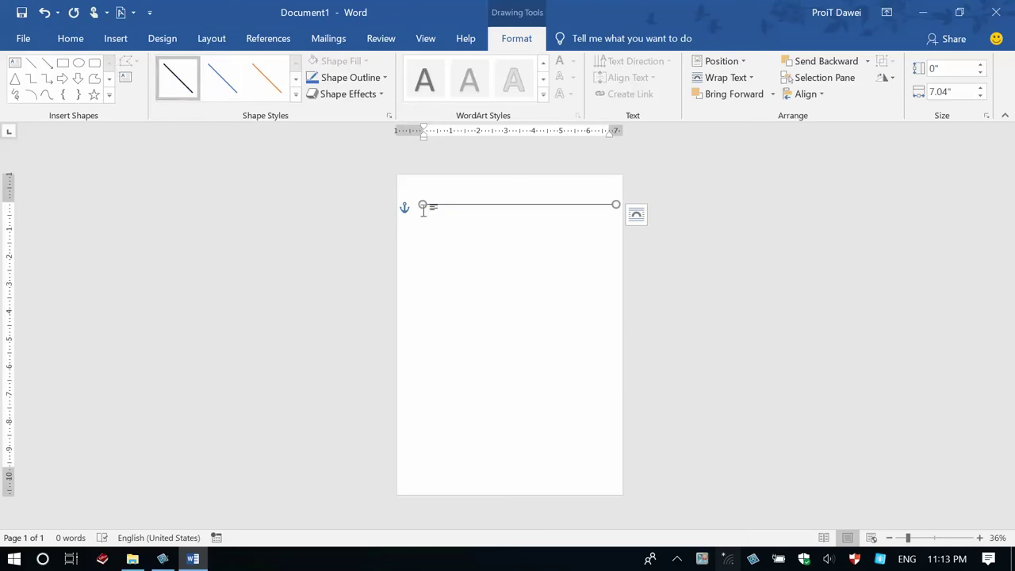
click(230, 179)
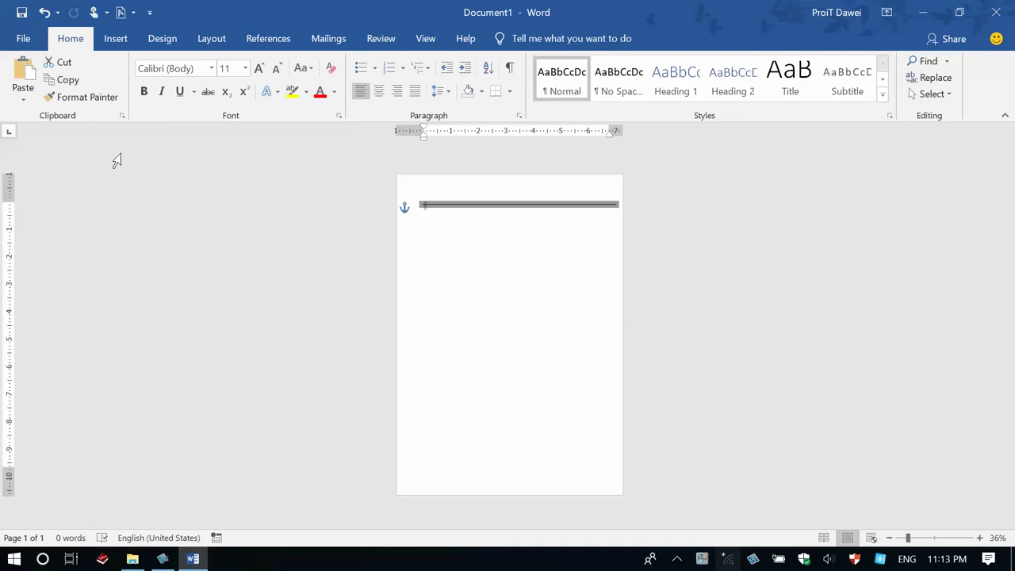
- Draw a vertical line down the left edge of the page
click(126, 41)
click(147, 97)
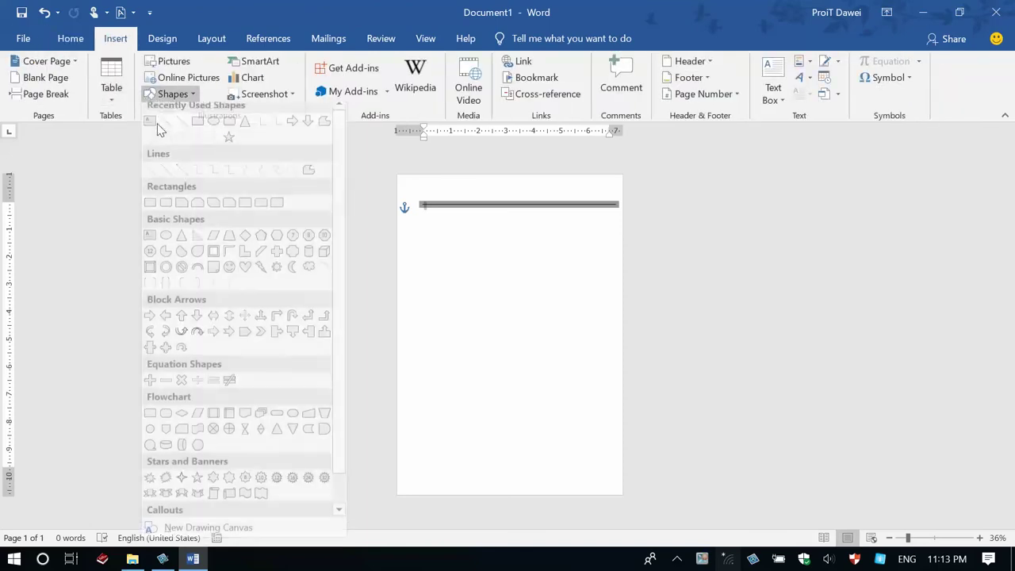
click(162, 126)
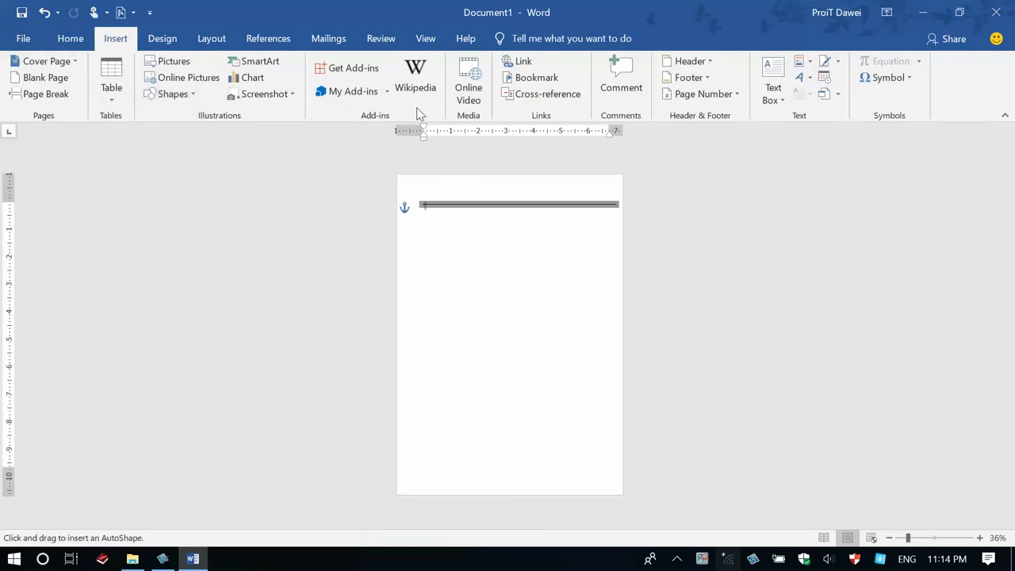
drag(423, 204, 422, 459)
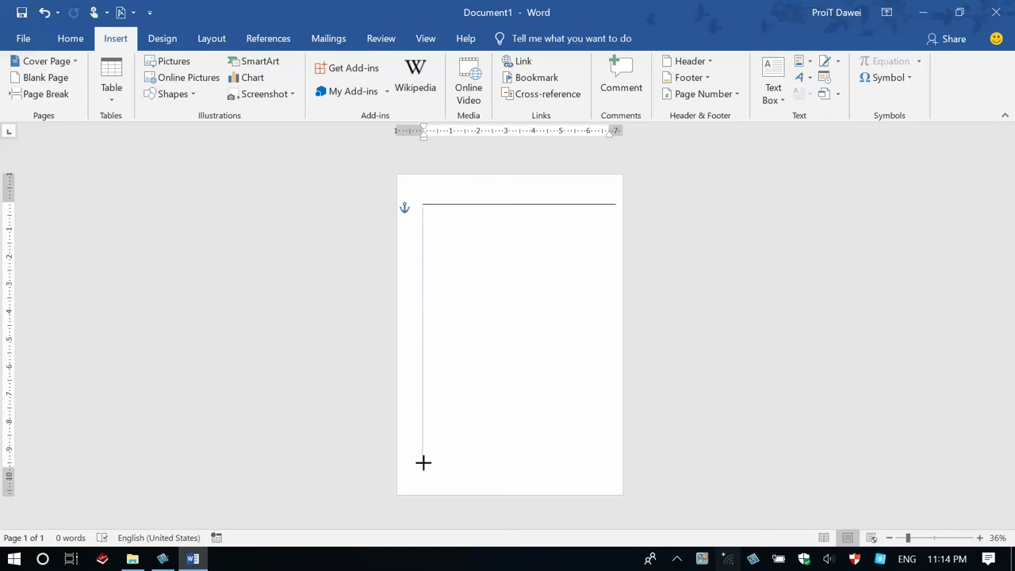
drag(423, 465, 420, 464)
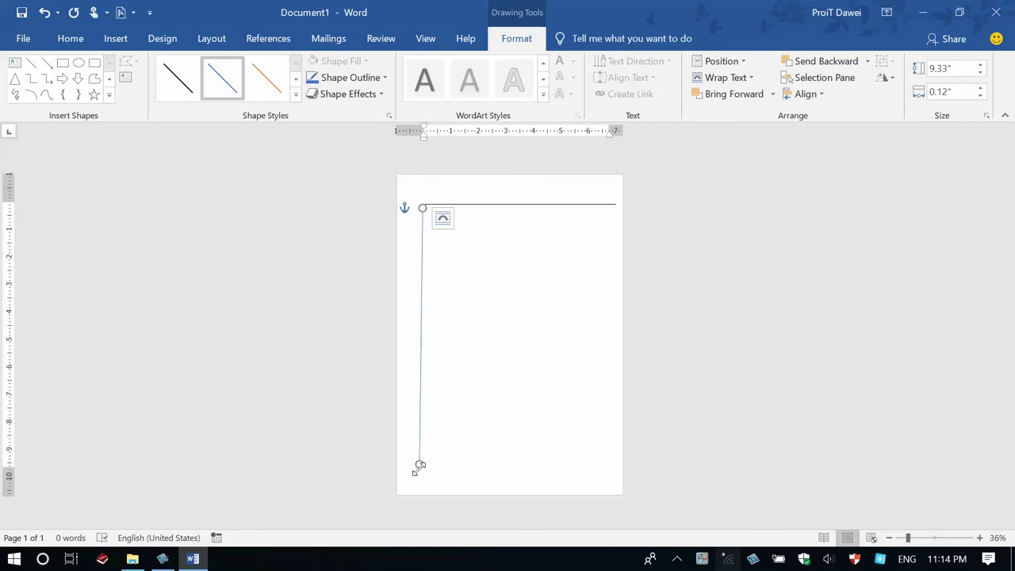
drag(419, 466, 423, 468)
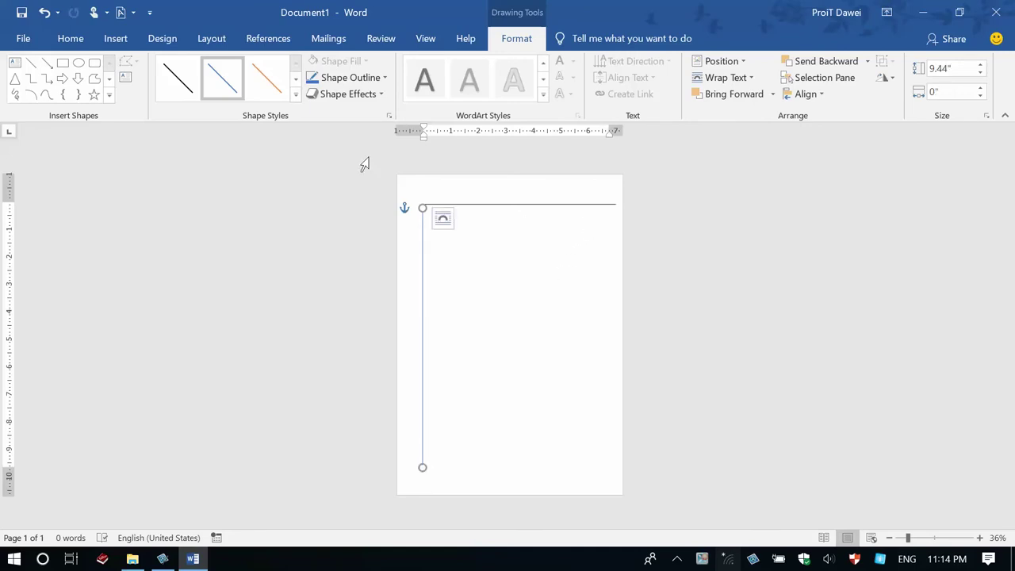
- Draw the right-side and bottom lines to close the page border
click(31, 63)
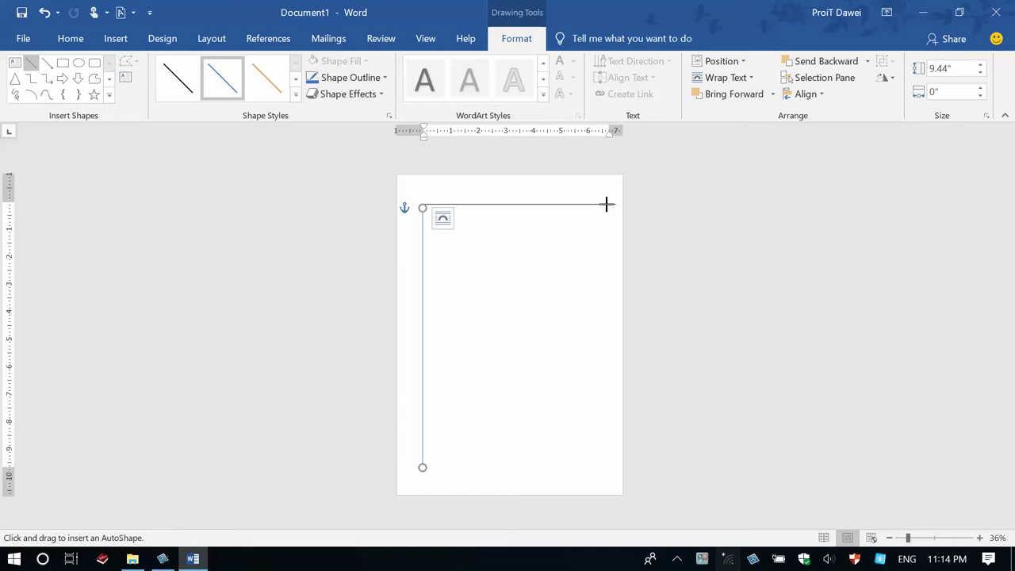
drag(608, 207, 604, 467)
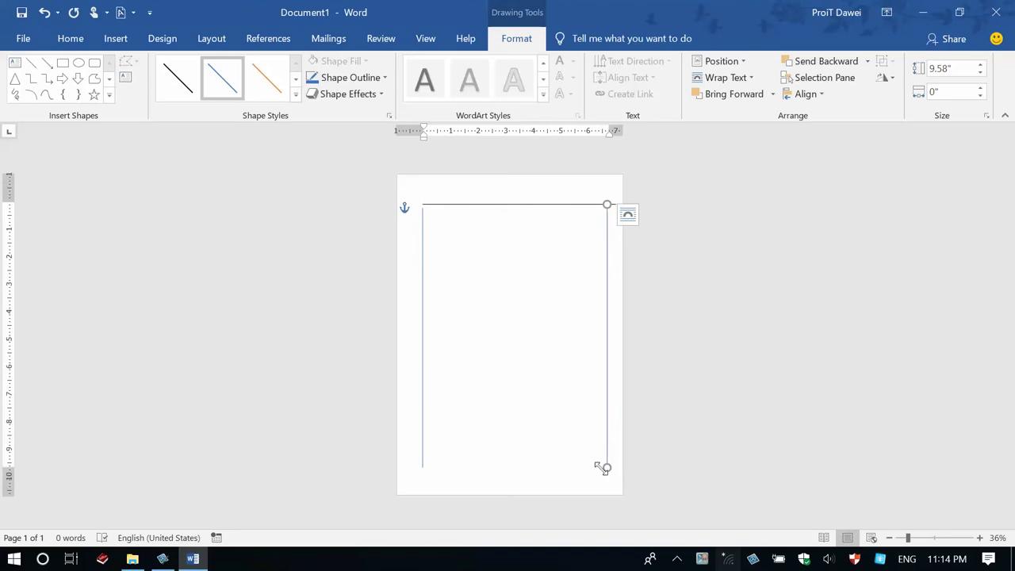
click(31, 62)
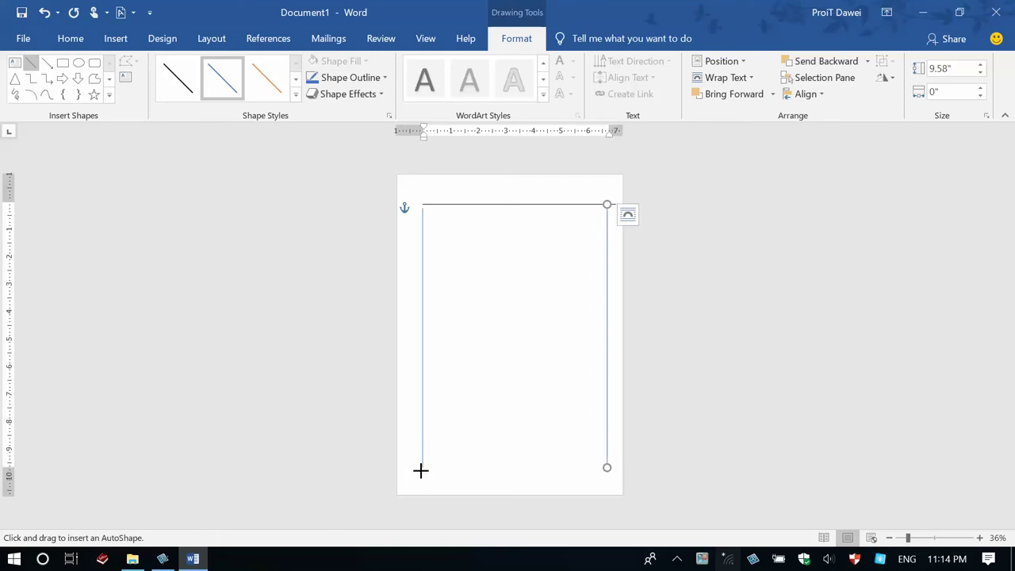
drag(420, 470, 606, 470)
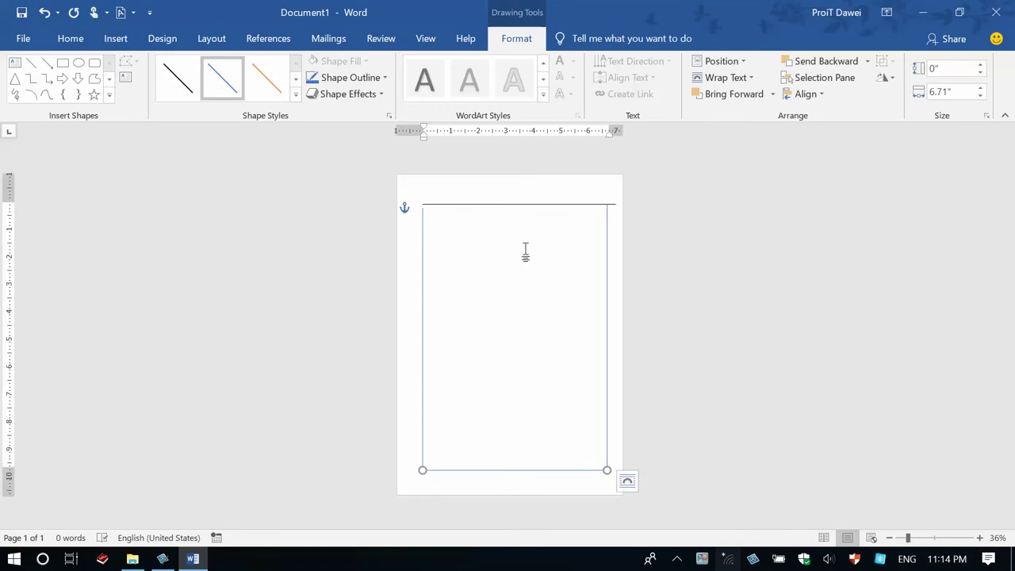
click(62, 63)
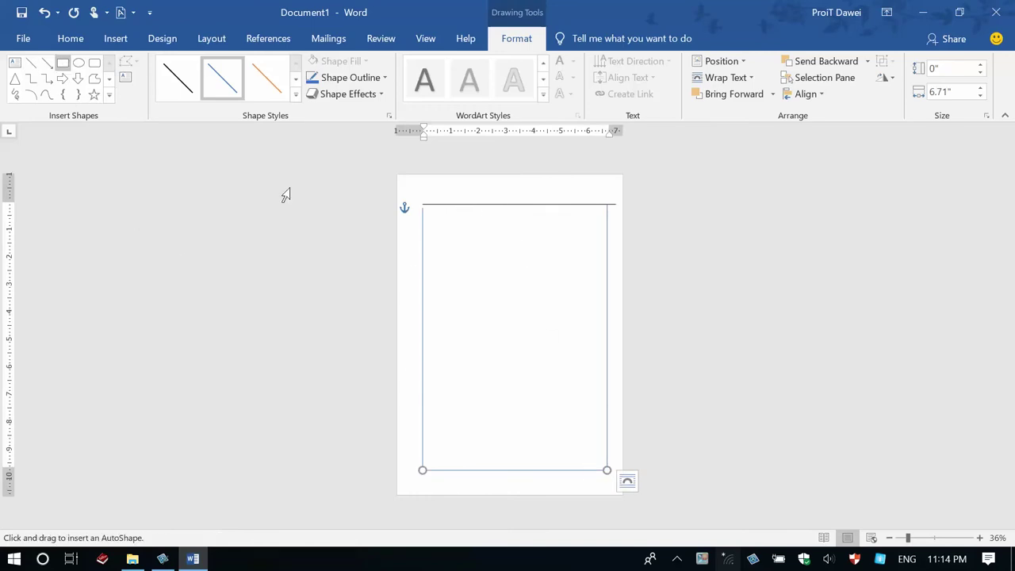
- Draw a rectangle over the bordered area plus extra lines above the top and along the bottom
drag(422, 205, 607, 468)
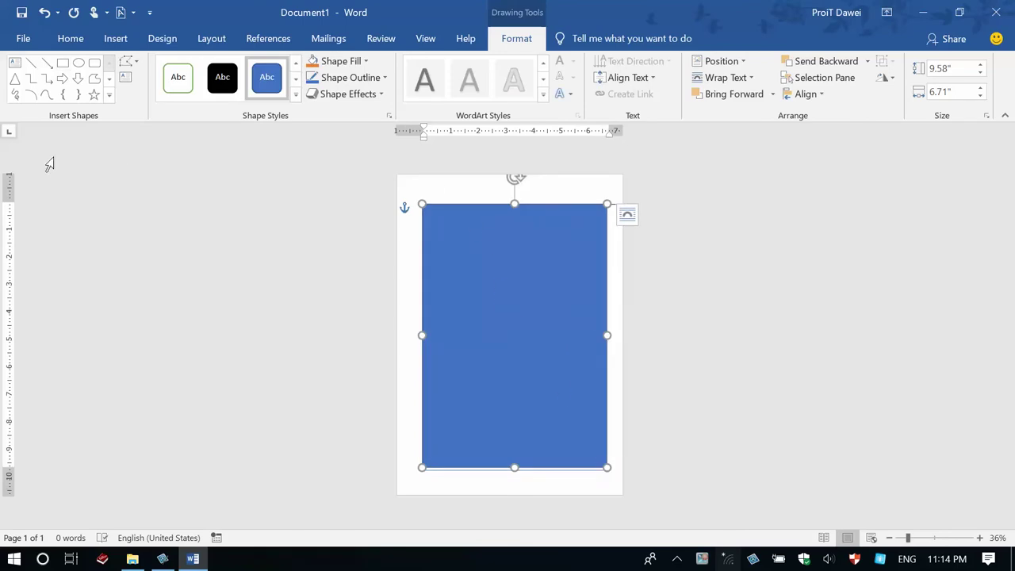
click(31, 65)
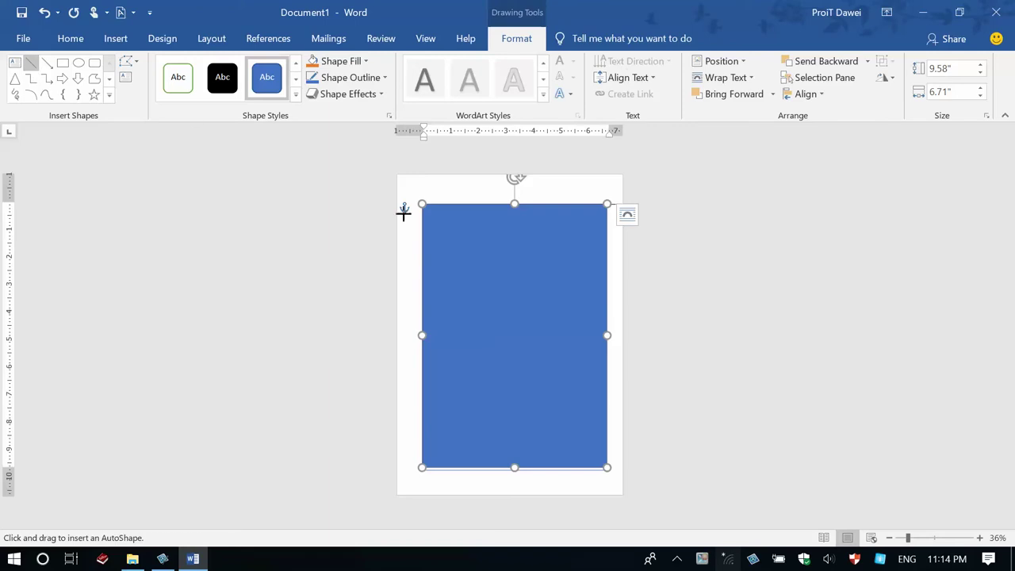
drag(410, 187, 608, 185)
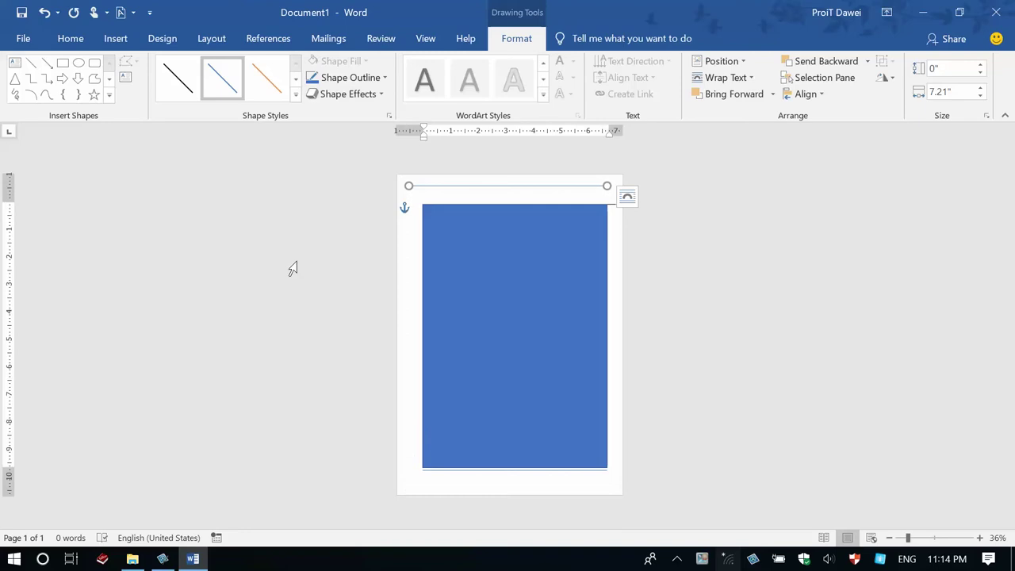
click(32, 65)
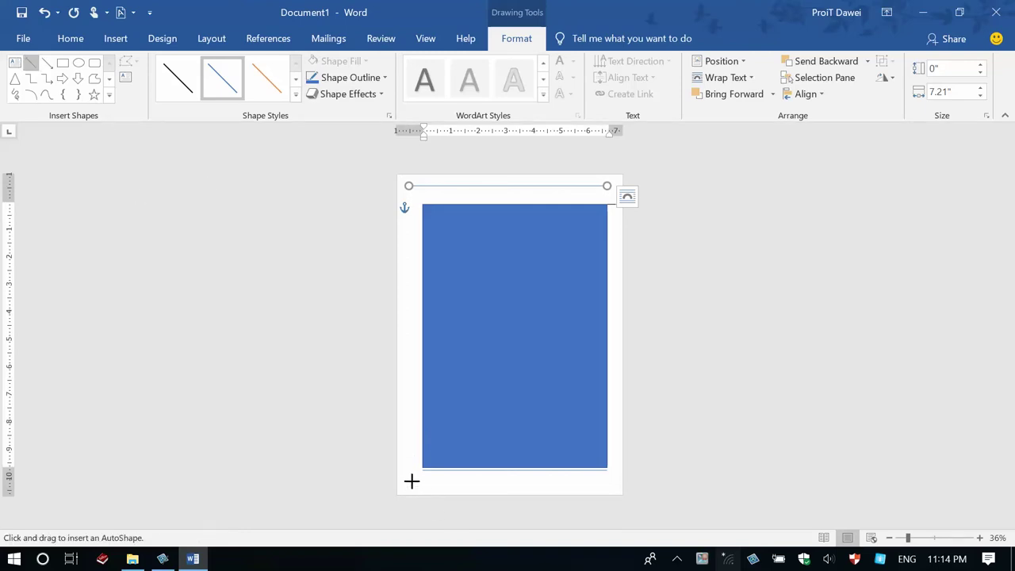
drag(410, 480, 616, 479)
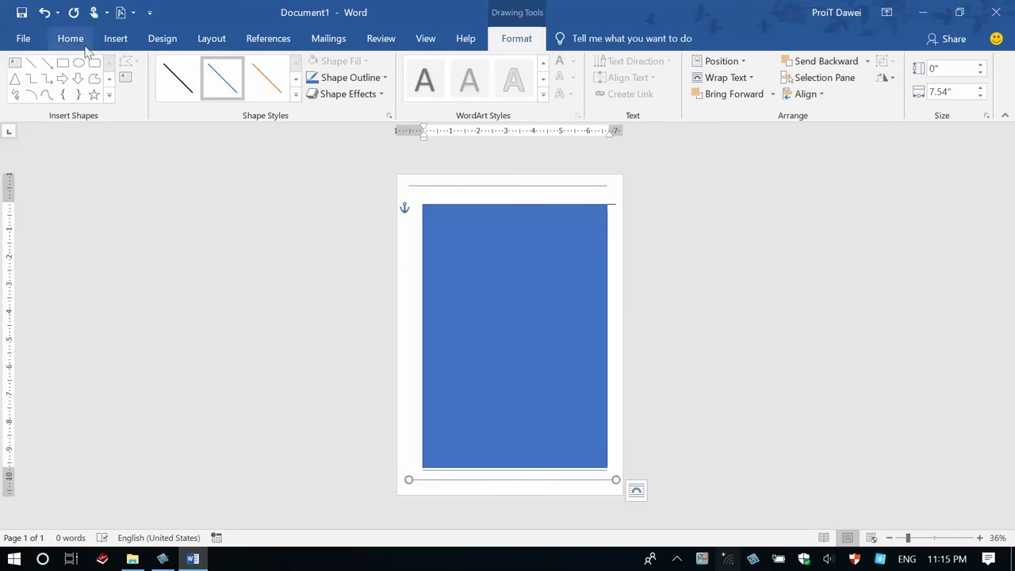
- Delete the blue filled rectangle and the extra horizontal line near the page top
click(116, 39)
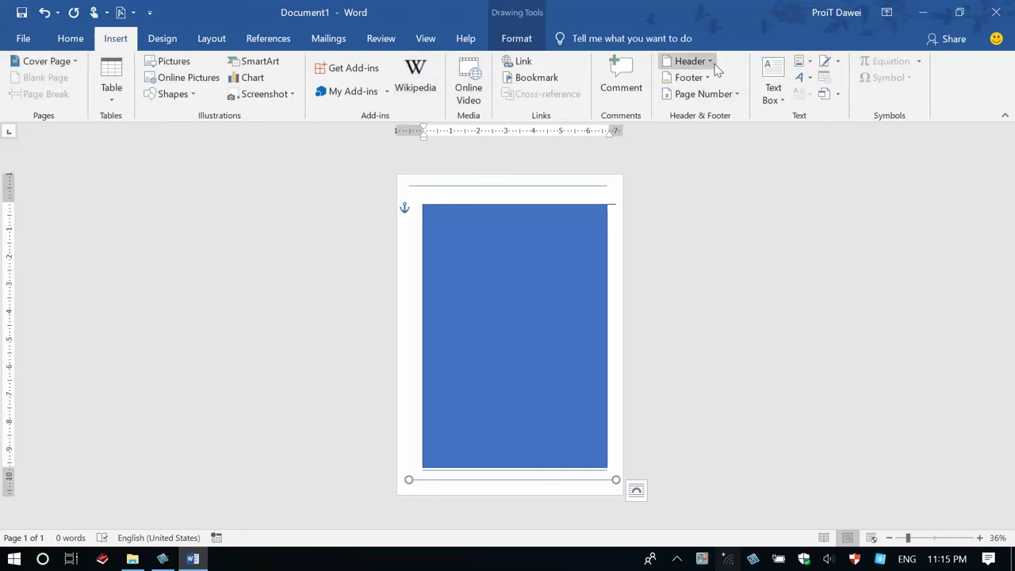
click(689, 61)
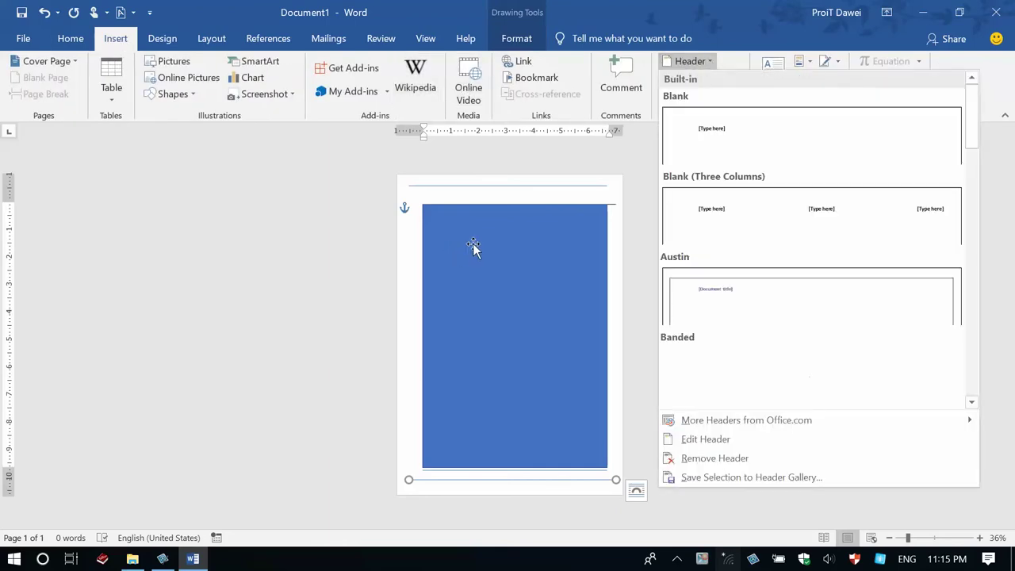
click(473, 247)
click(473, 246)
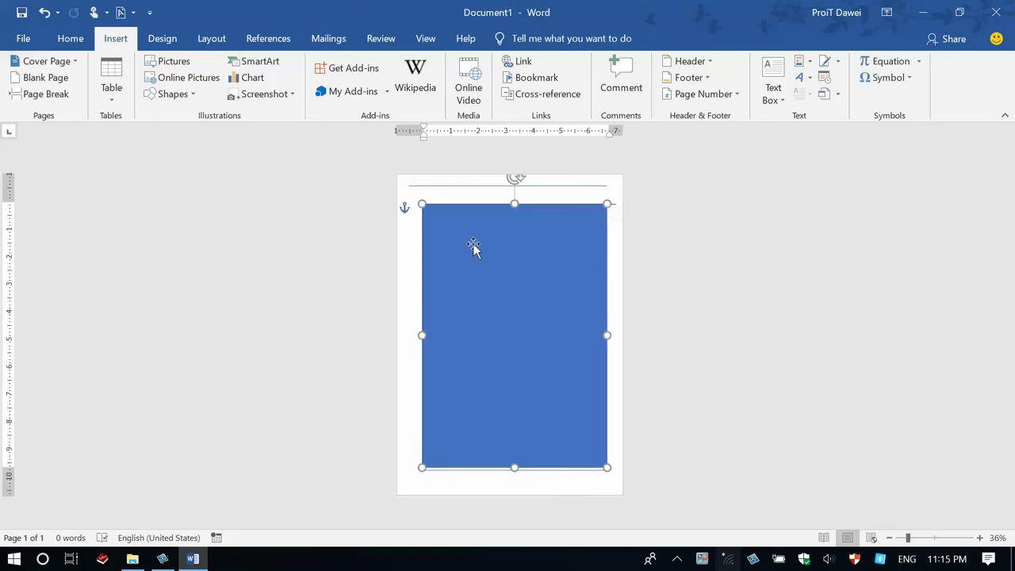
key(Delete)
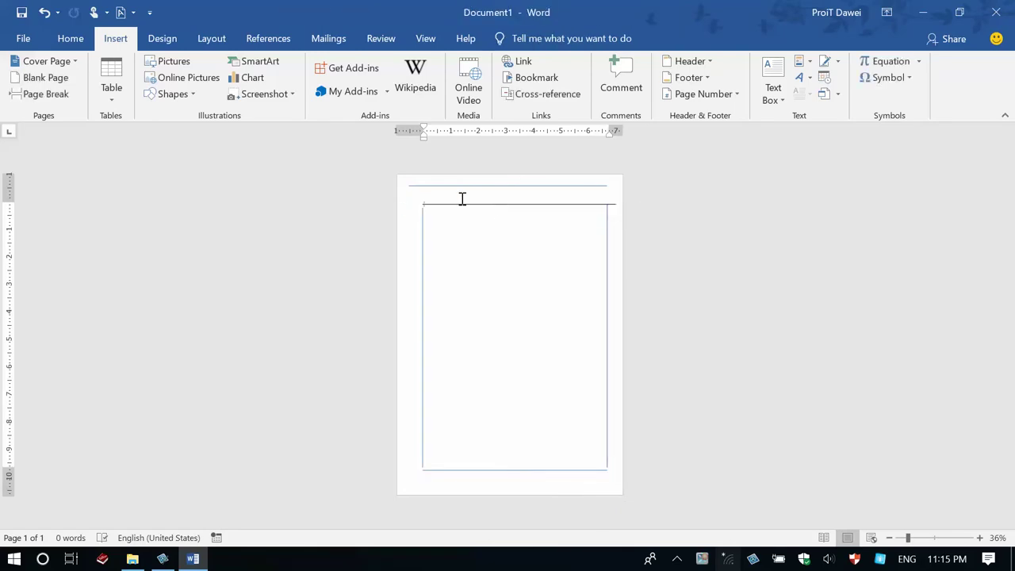
click(438, 205)
key(Delete)
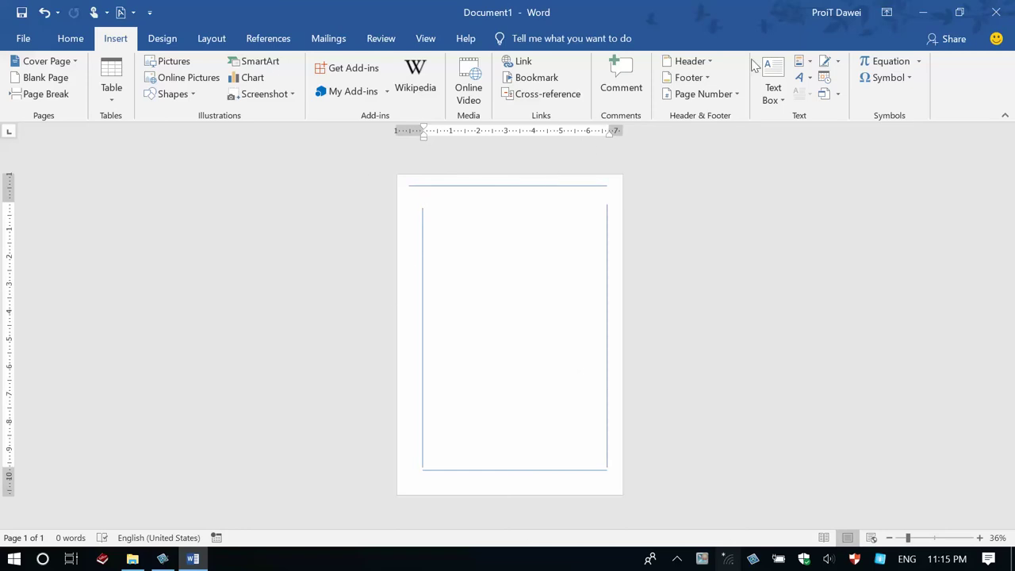
- Insert the Blank (Three Columns) header
click(701, 66)
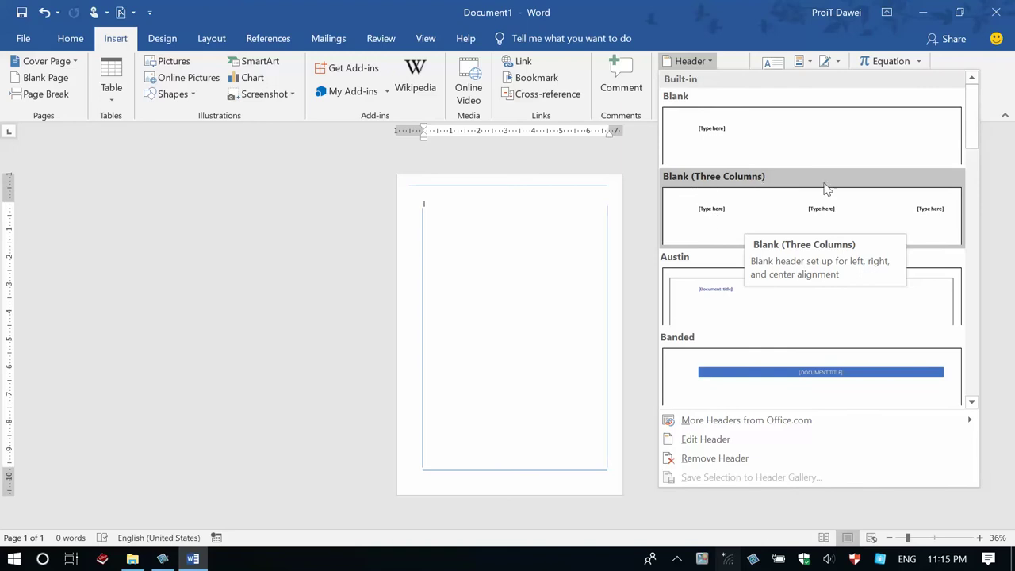
click(714, 212)
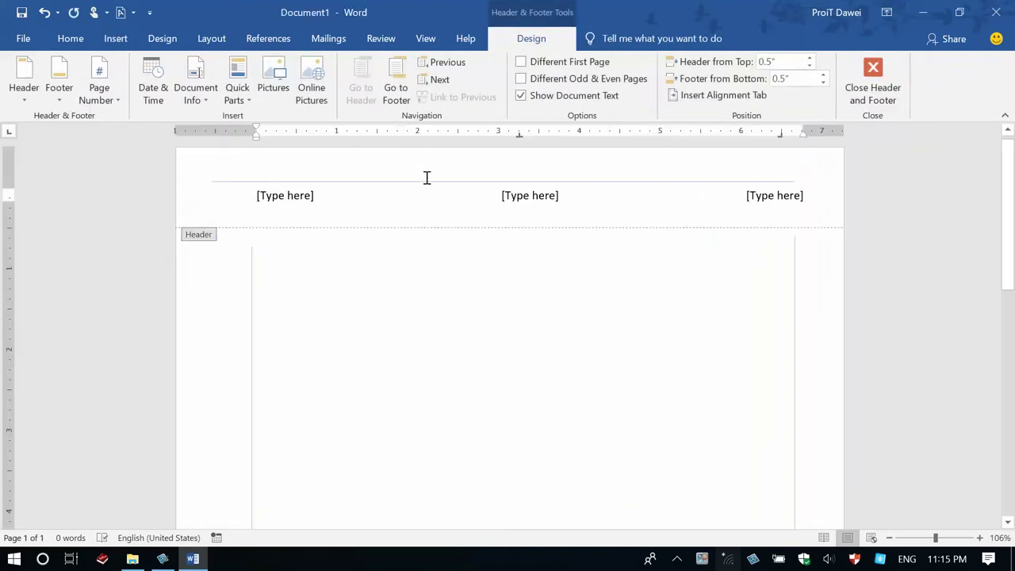
key(Tab)
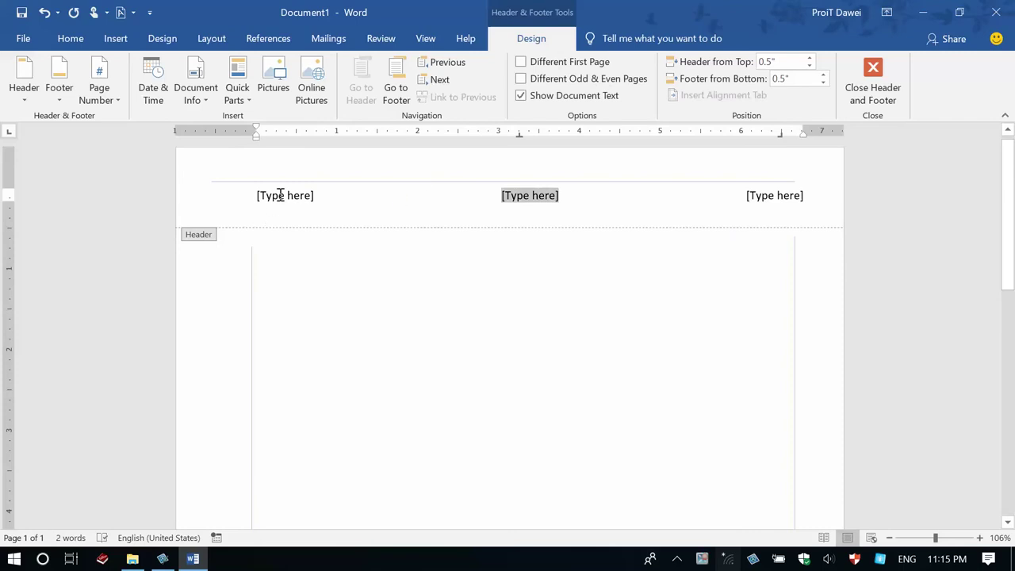
- Type Basic in the left header placeholder, delete the centre one, and type Word on the right
click(280, 195)
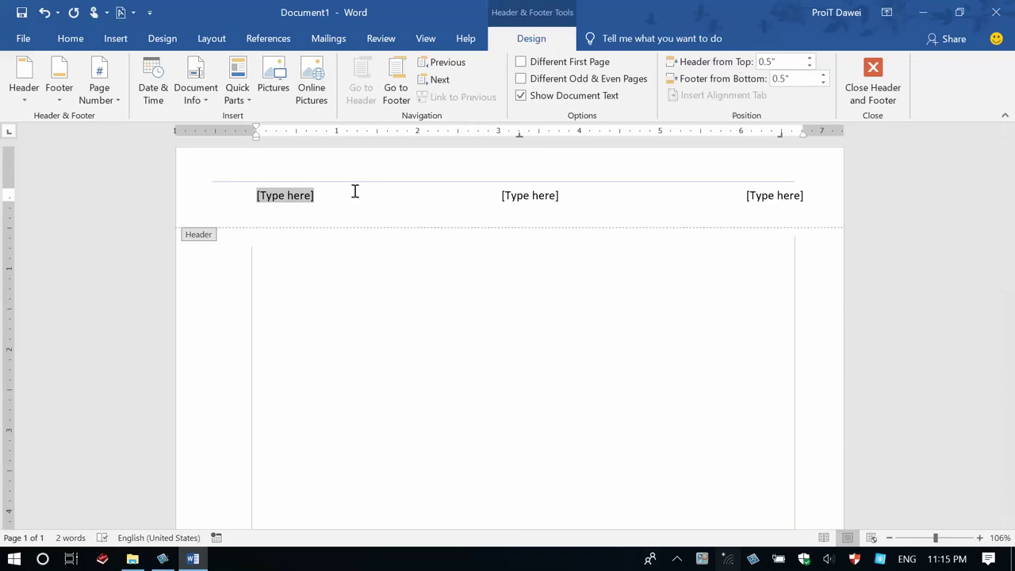
text(Com)
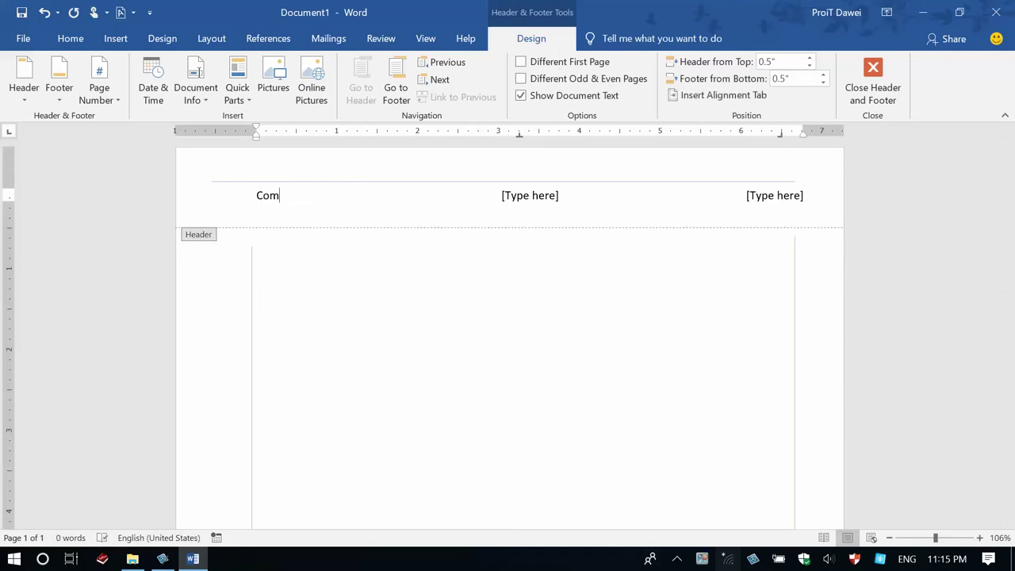
key(BackSpace)
key(BackSpace)
key(BackSpace)
text(Basic)
click(555, 199)
key(BackSpace)
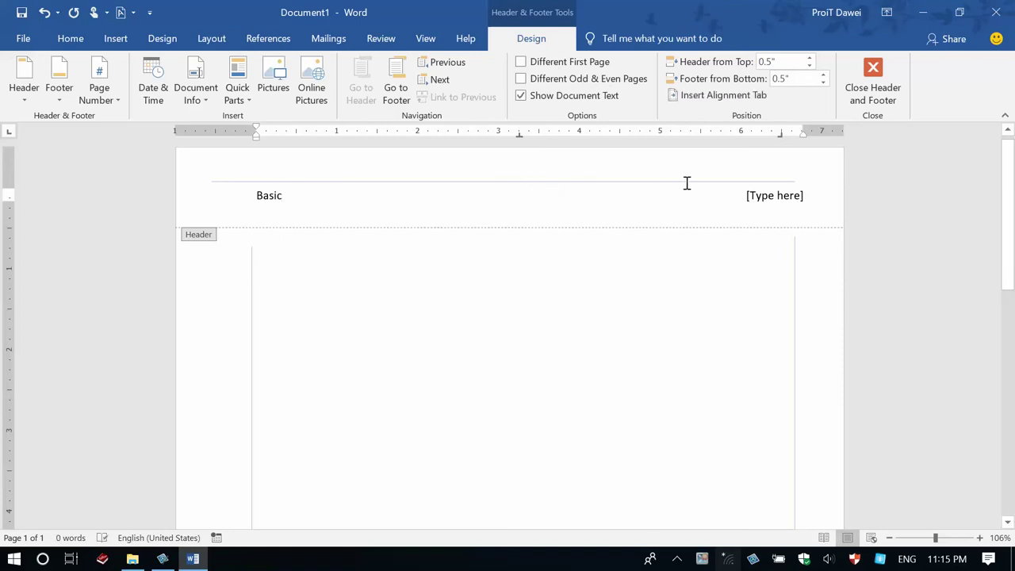
click(750, 195)
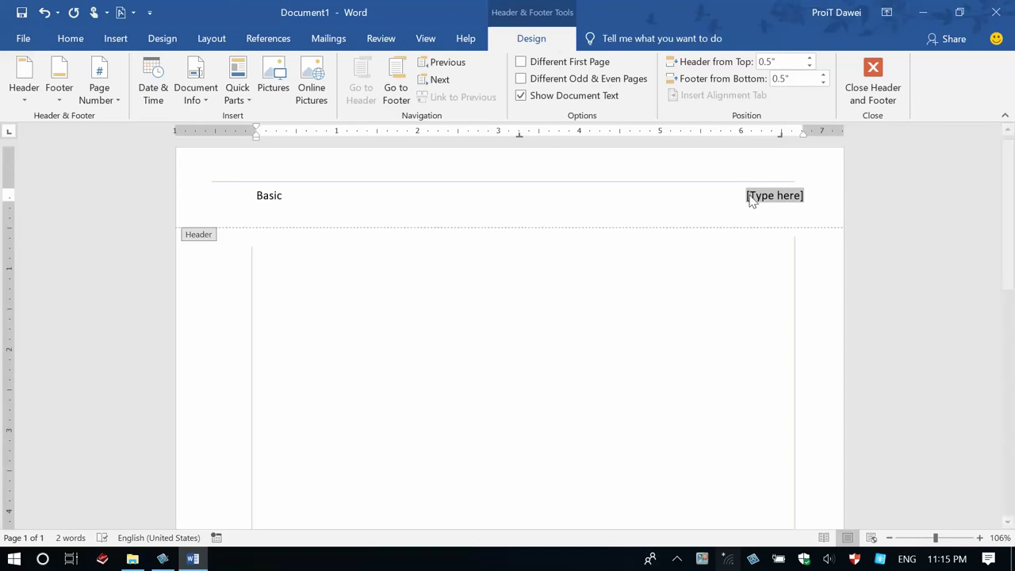
text(Word)
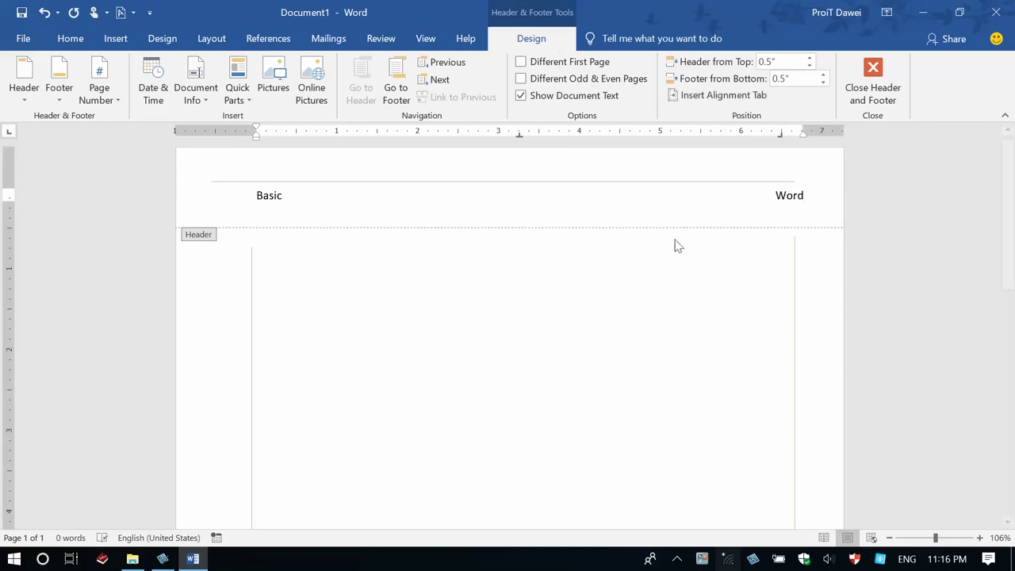
- Scroll to the page bottom and insert the Grid footer showing Page 1 | 1
scroll(604, 295, down, 10)
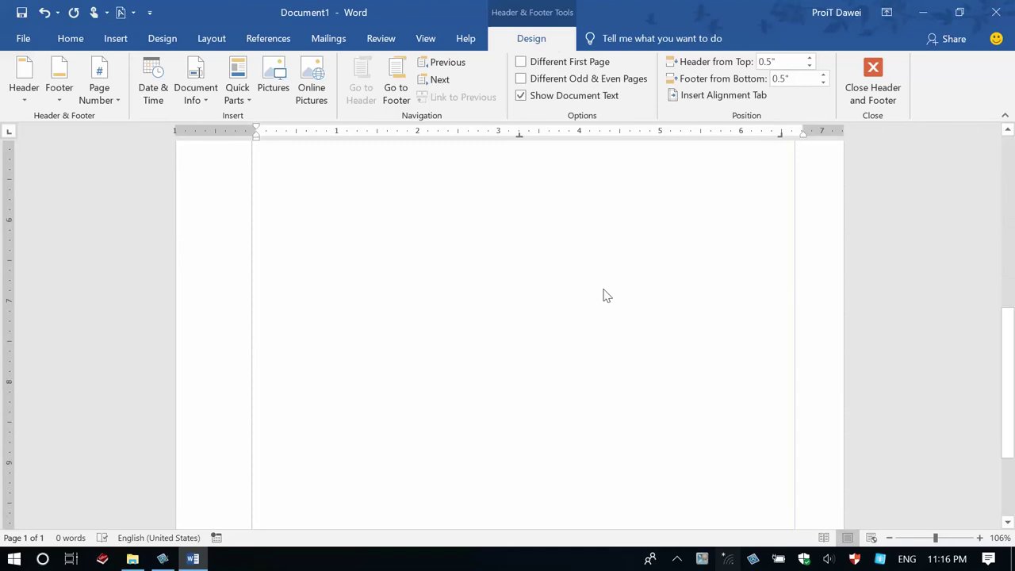
scroll(604, 295, down, 3)
scroll(605, 295, down, 1)
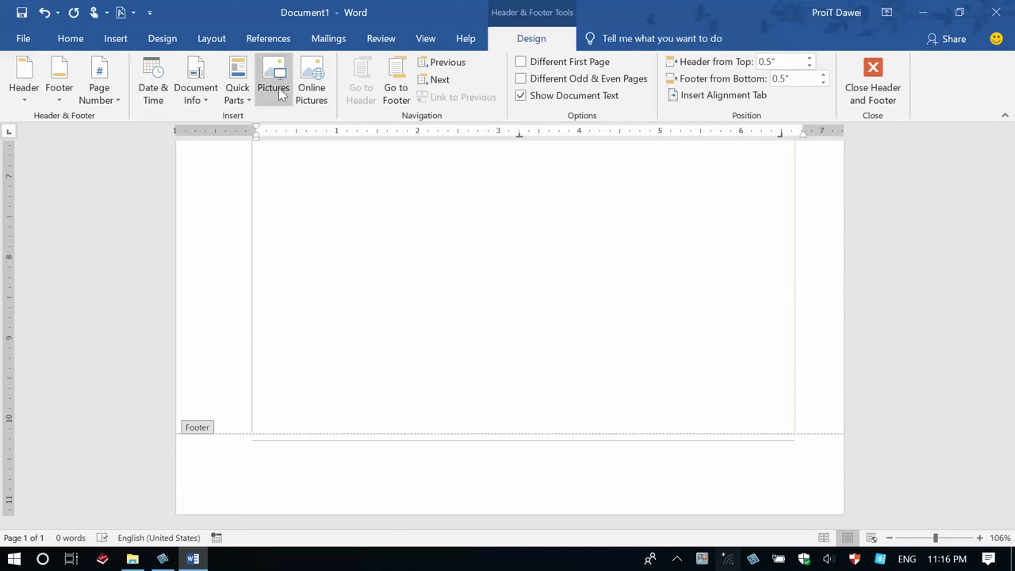
click(115, 38)
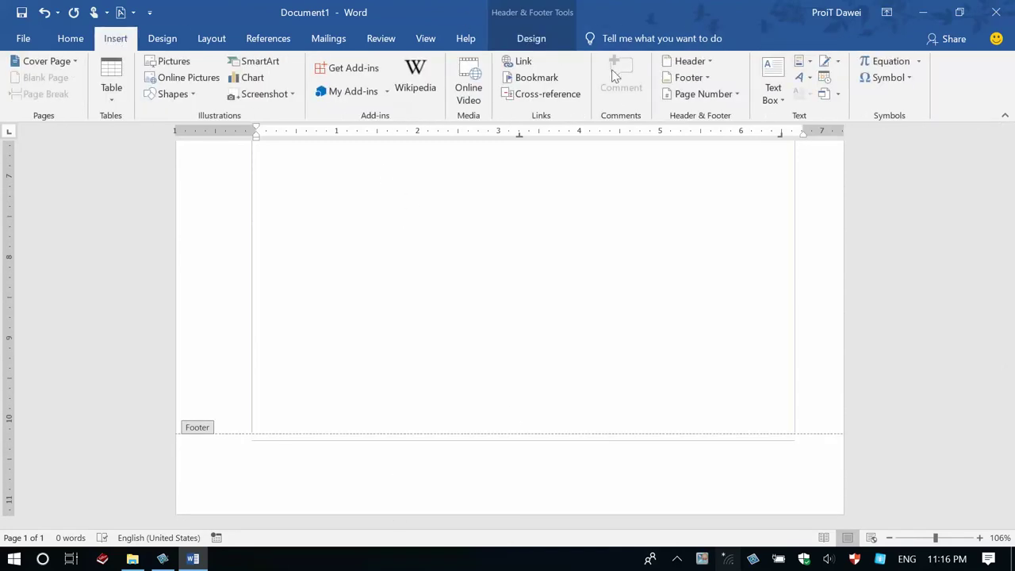
click(688, 78)
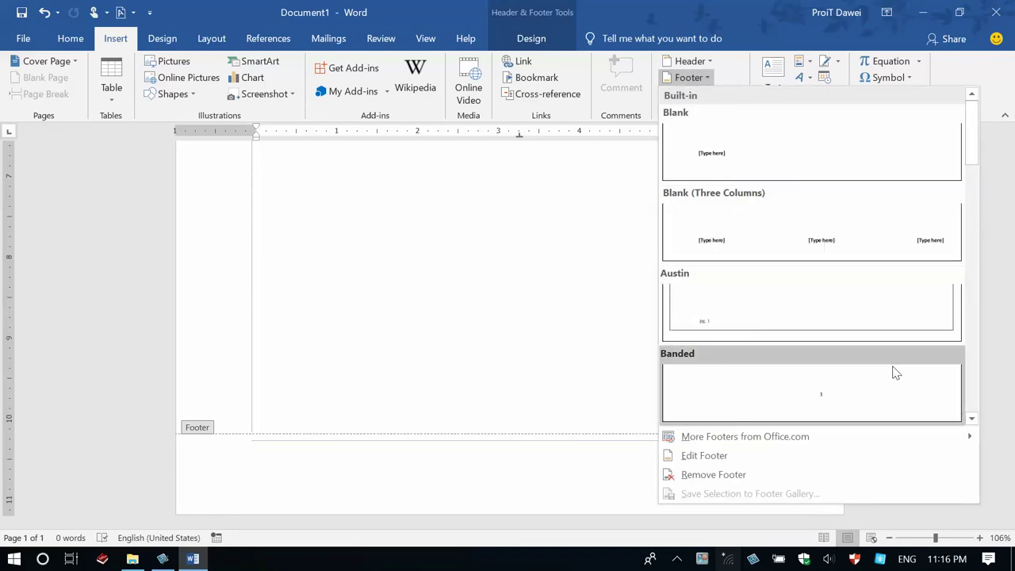
mouse_move(969, 150)
mouse_down()
mouse_move(969, 418)
mouse_move(963, 146)
mouse_move(970, 238)
mouse_up()
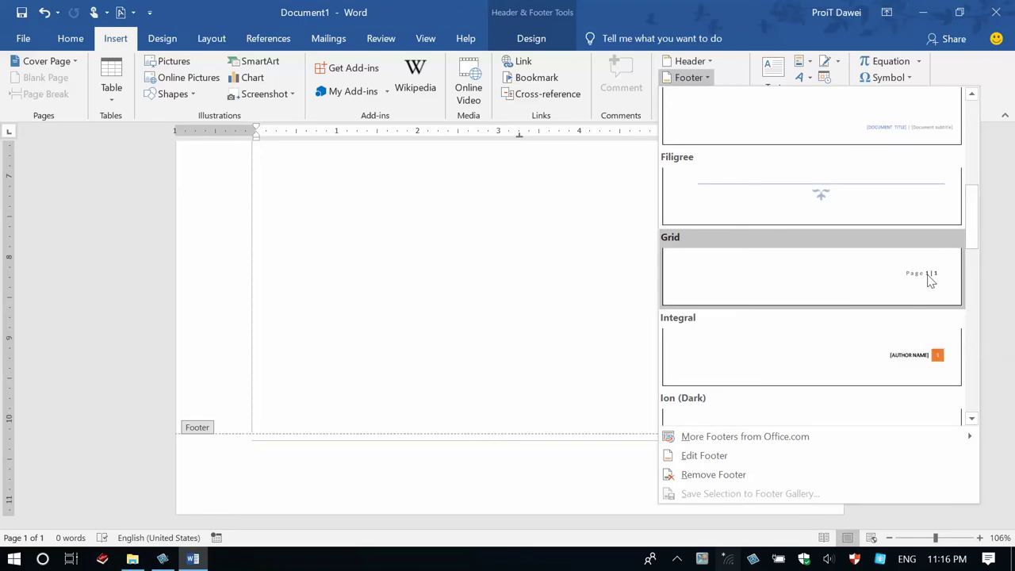
drag(977, 202, 975, 294)
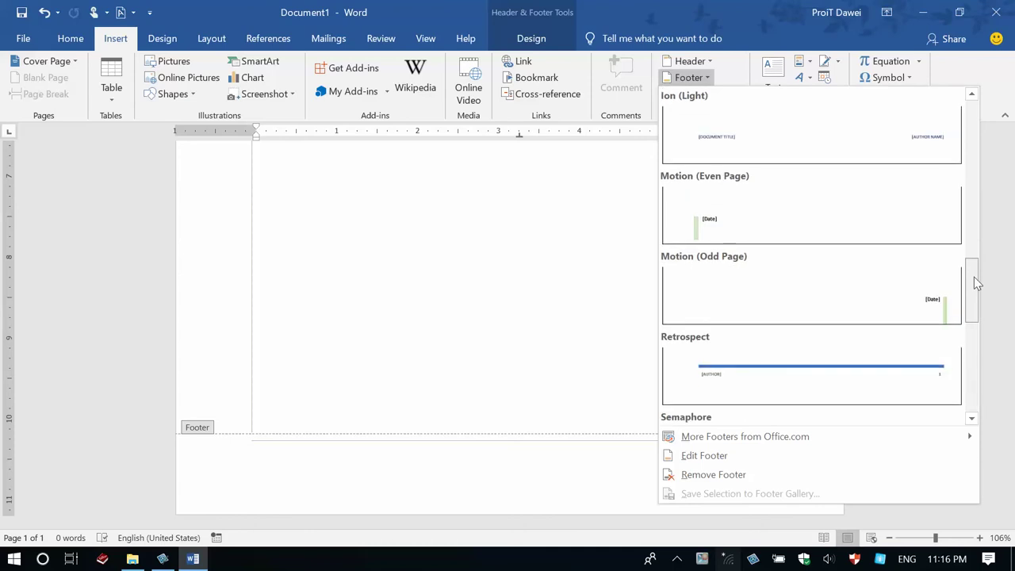
mouse_move(974, 305)
mouse_down()
mouse_move(979, 390)
mouse_move(964, 195)
mouse_up()
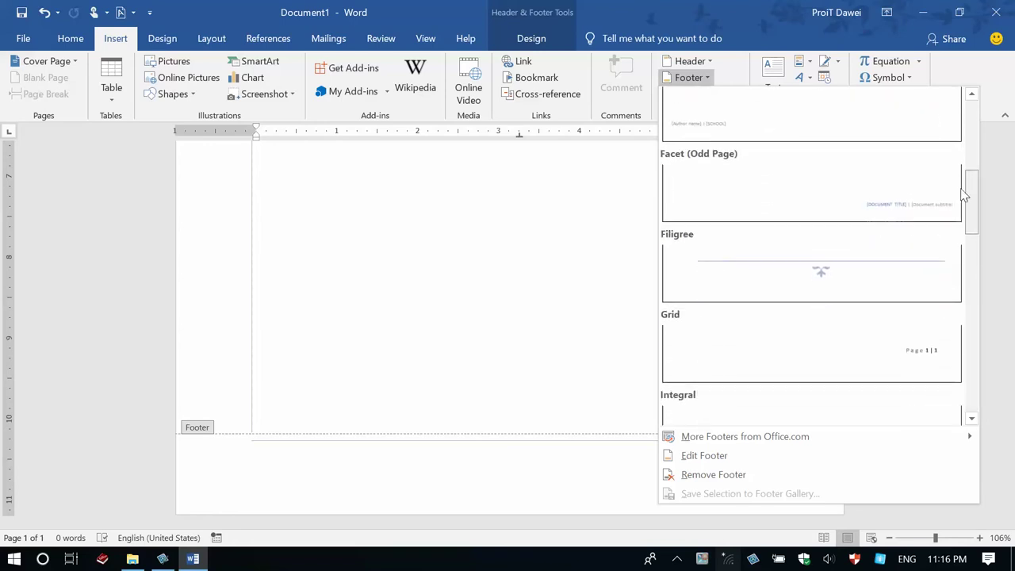
click(926, 366)
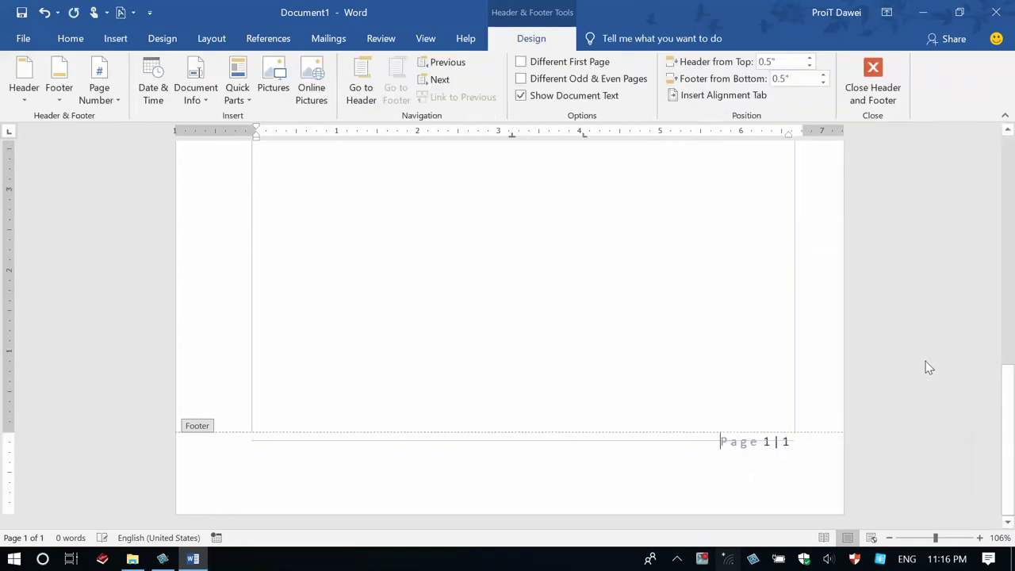
- Type Pro iT on the empty footer line below Page 1 | 1, then close the footer
click(767, 441)
click(464, 458)
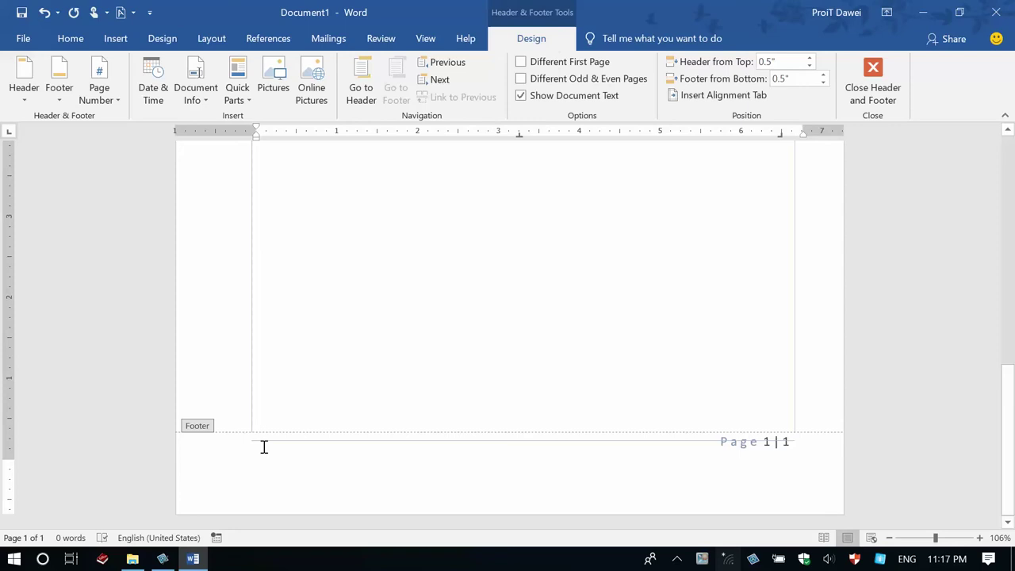
text(Pro iT)
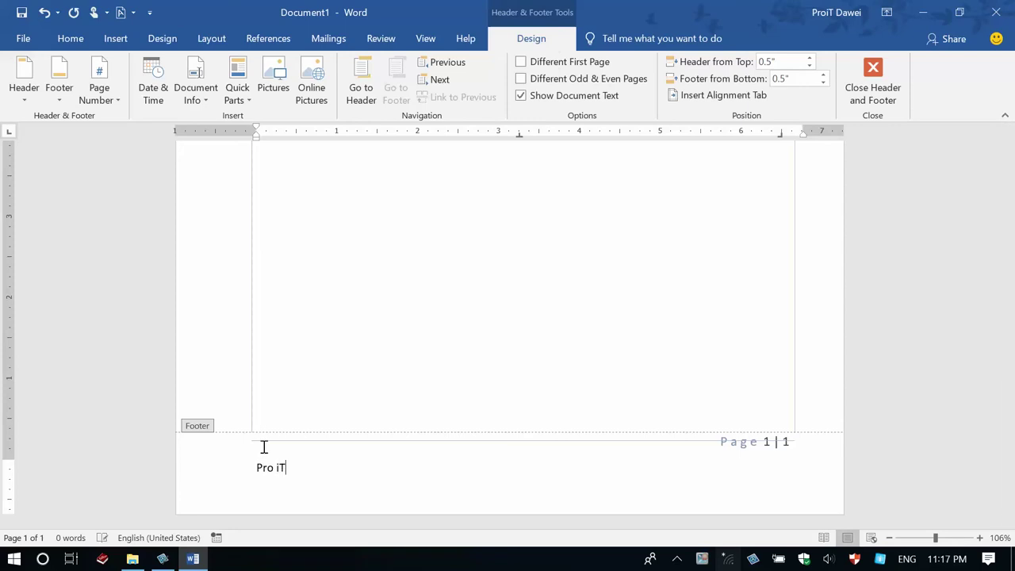
double_click(378, 375)
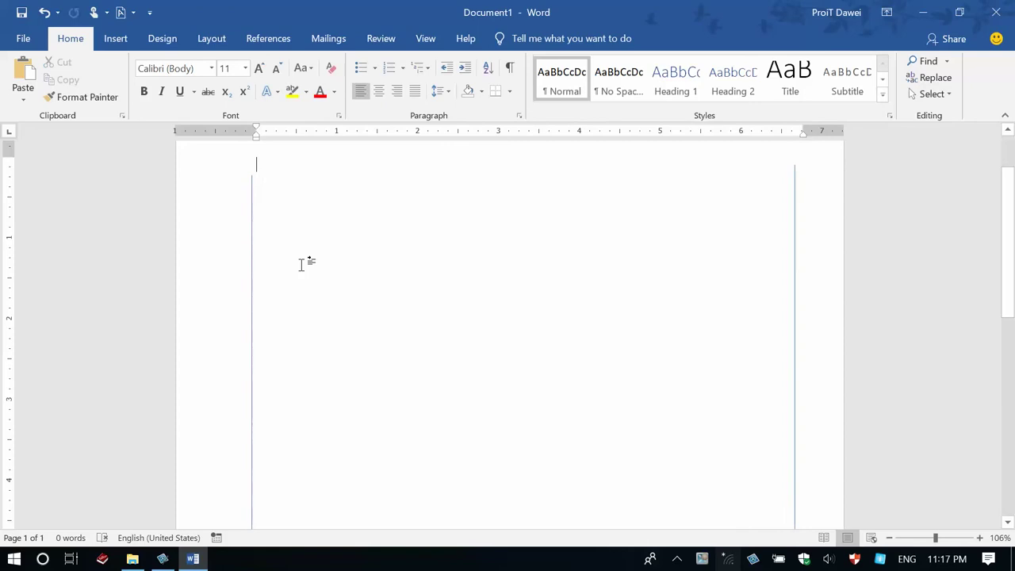
ctrl+scroll(301, 264, down, 4)
scroll(297, 274, down, 5)
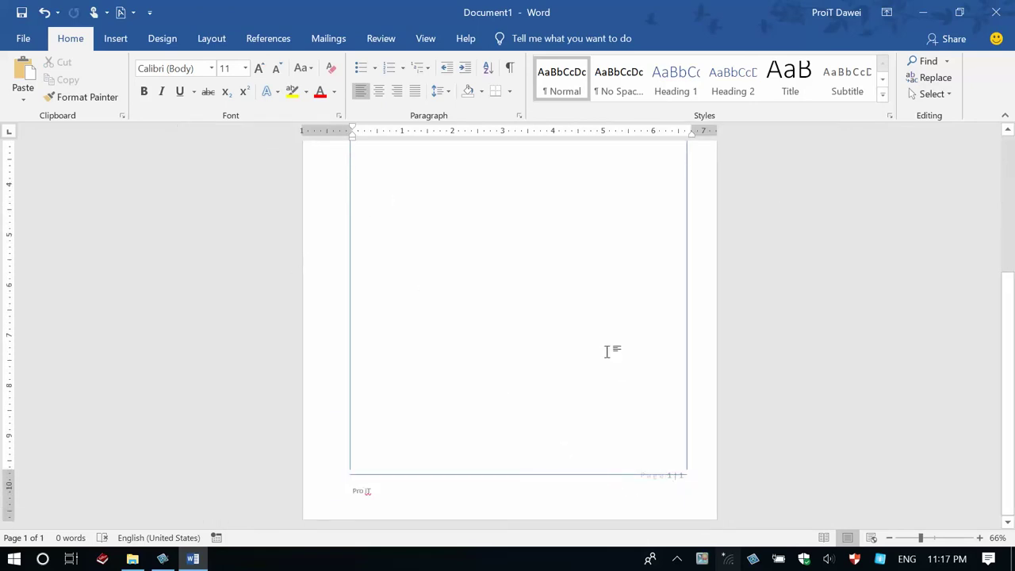
scroll(608, 350, up, 5)
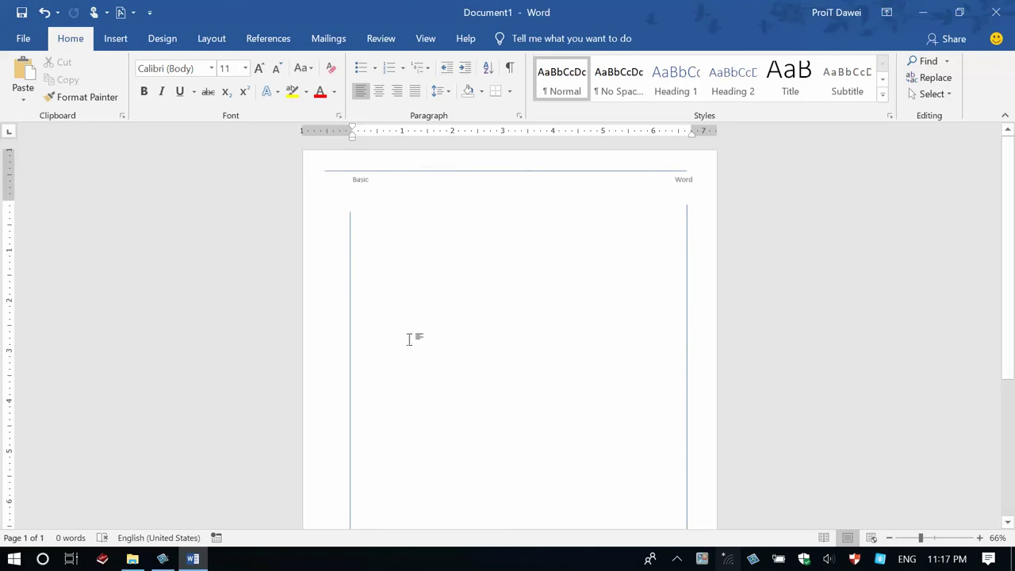
- Undo an accidental nudge of the header's horizontal line, then delete it, leaving 'Basic' and 'Word'
scroll(495, 308, down, 1)
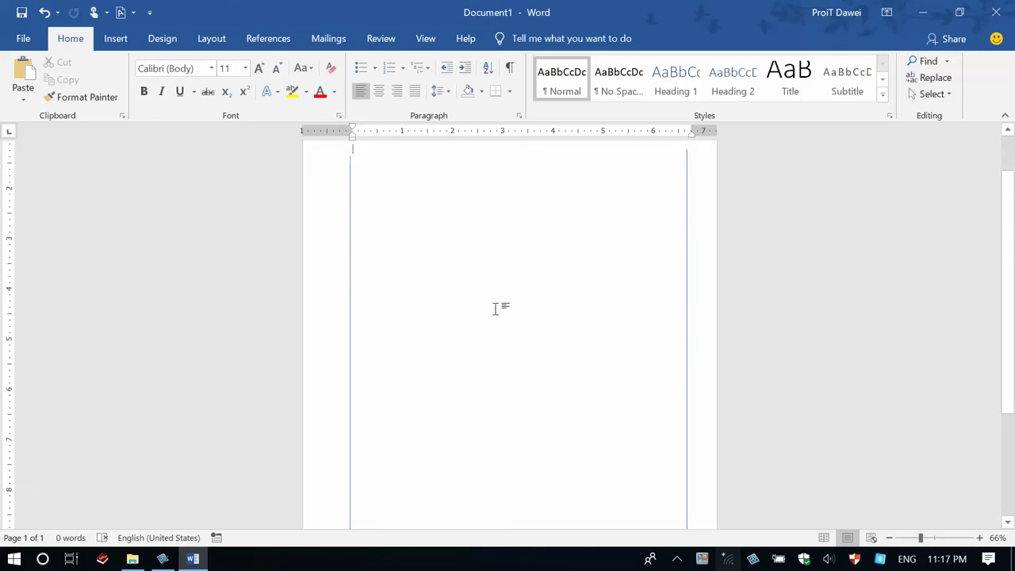
scroll(495, 308, up, 1)
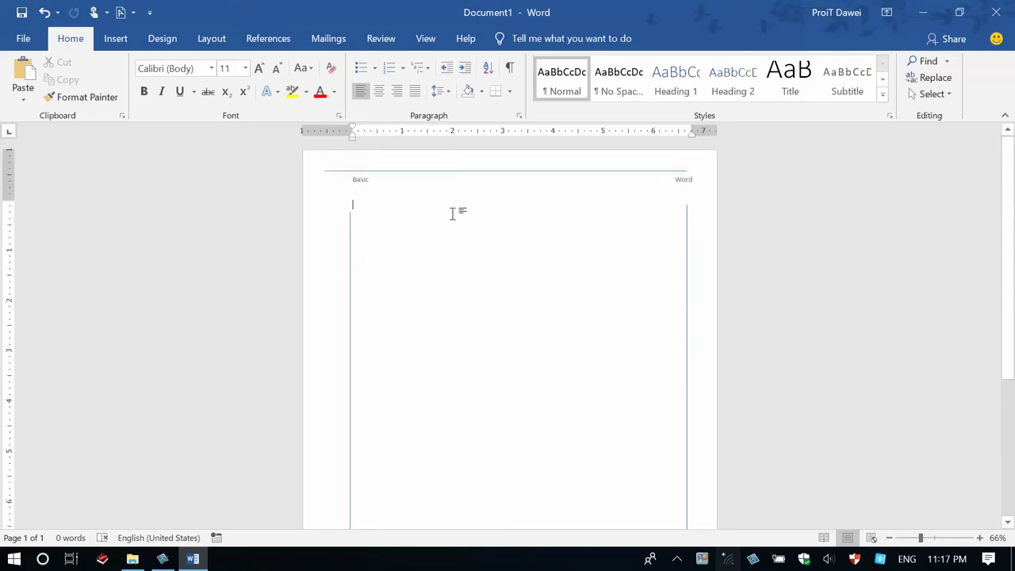
click(446, 179)
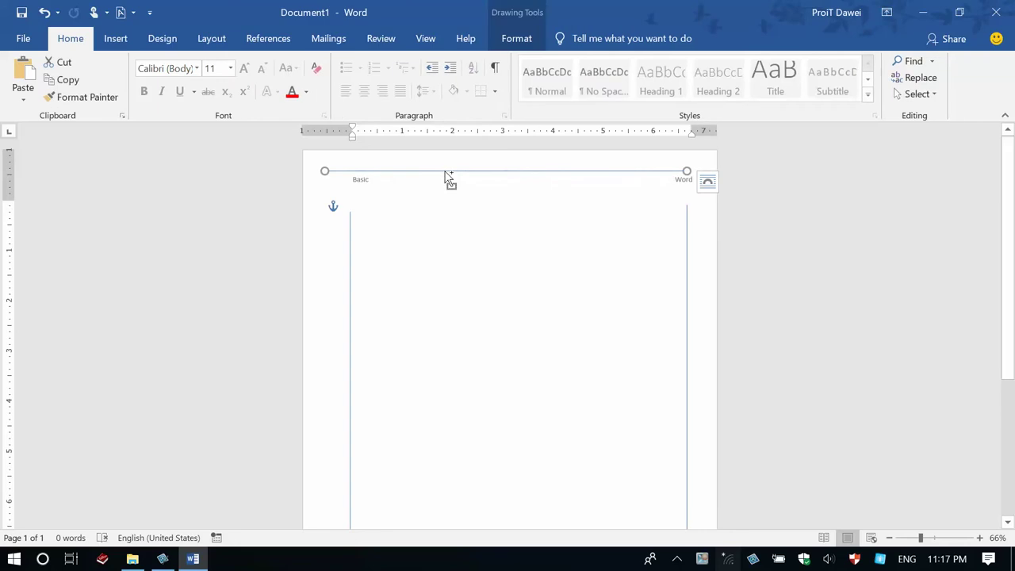
click(440, 212)
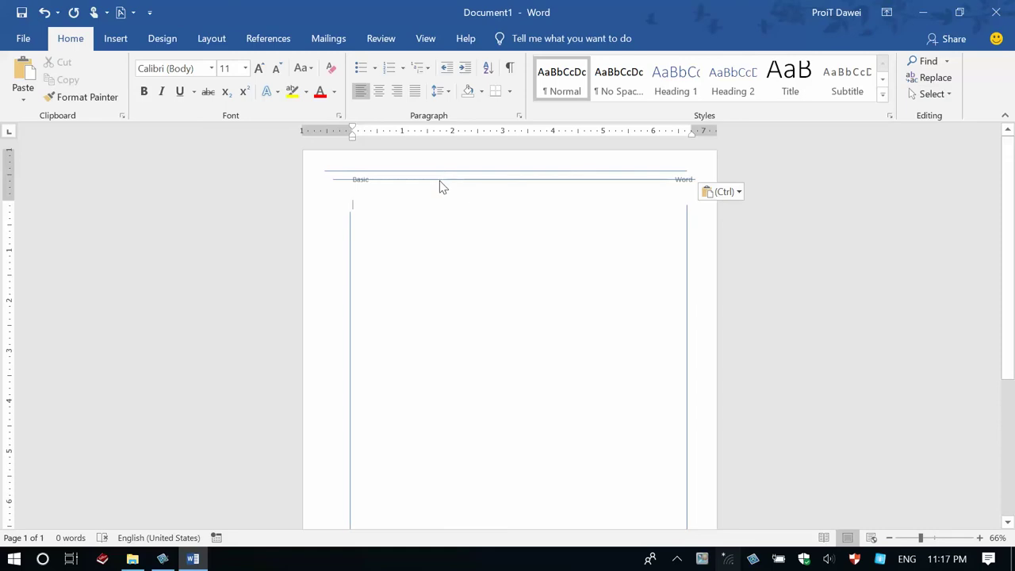
double_click(443, 187)
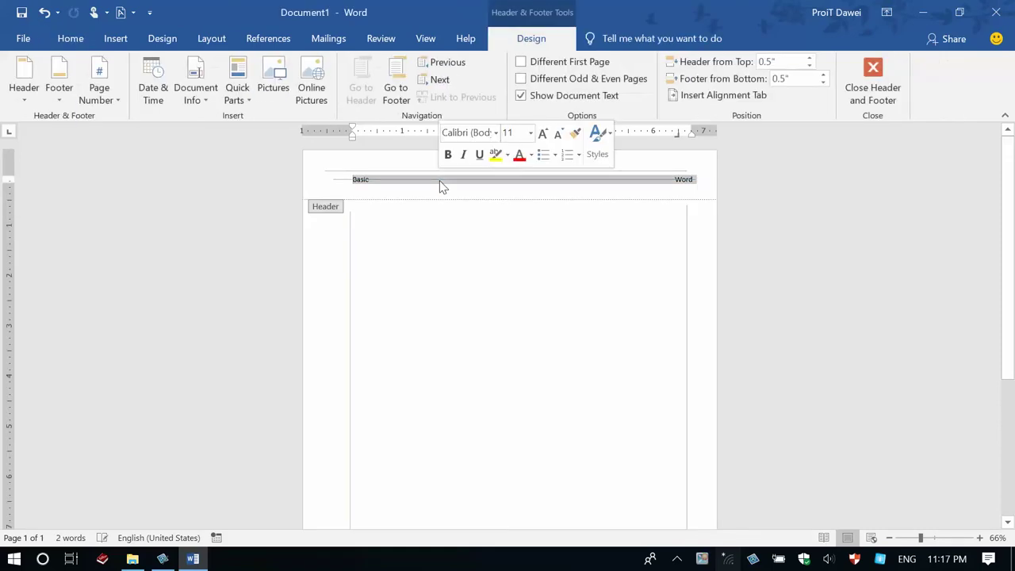
double_click(436, 238)
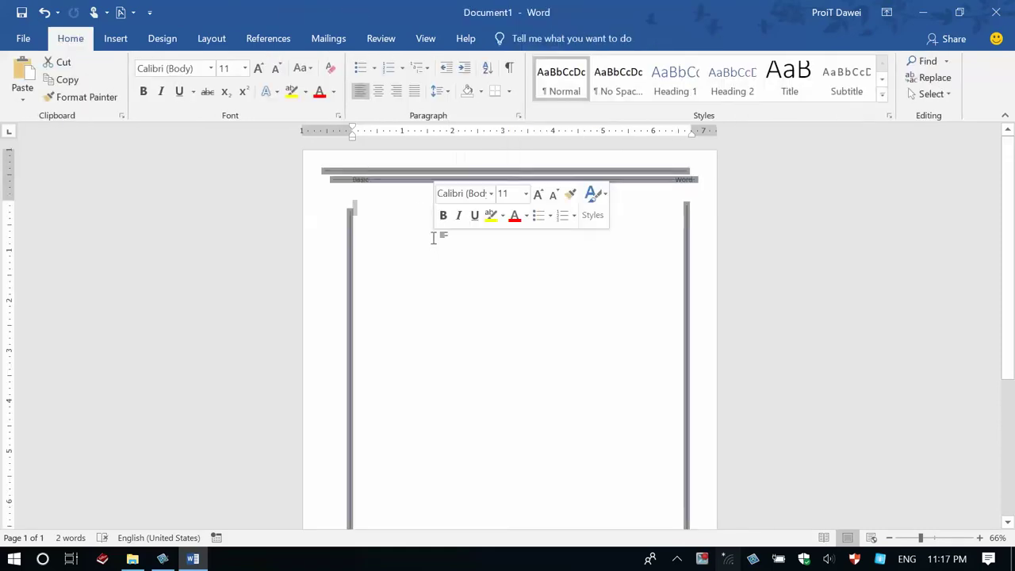
click(404, 180)
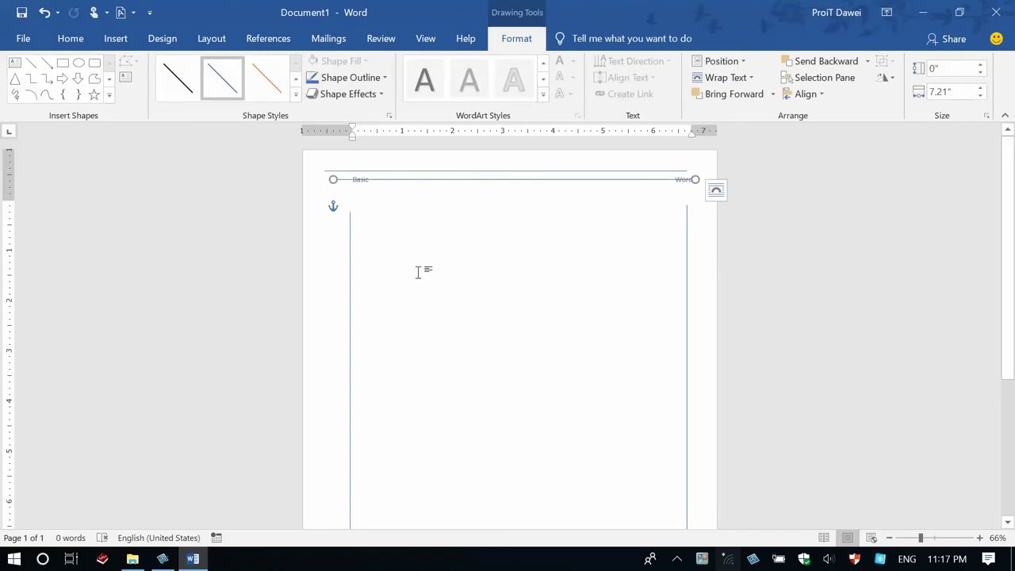
key(ctrl+z)
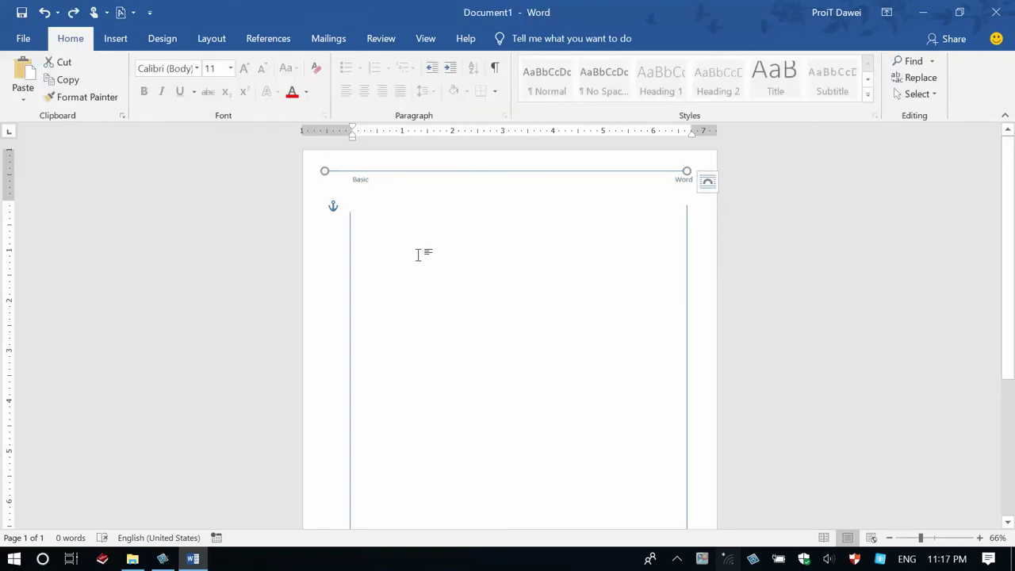
click(417, 255)
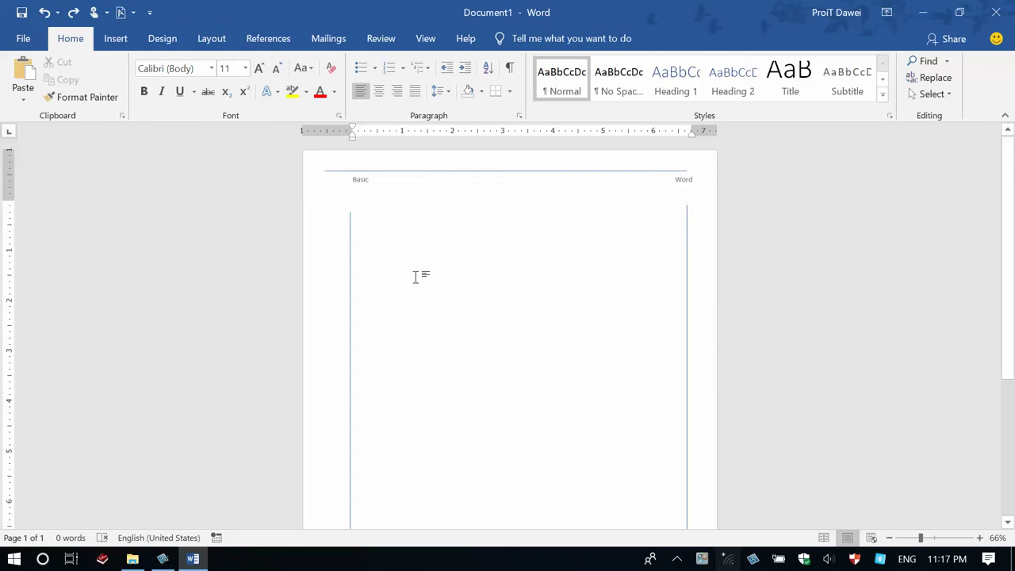
click(327, 171)
key(Delete)
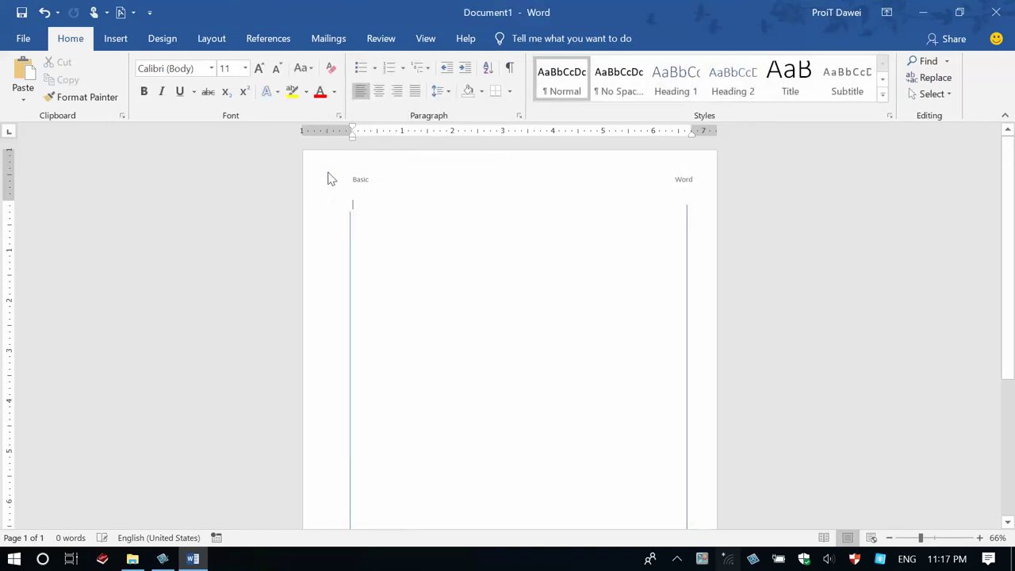
click(351, 229)
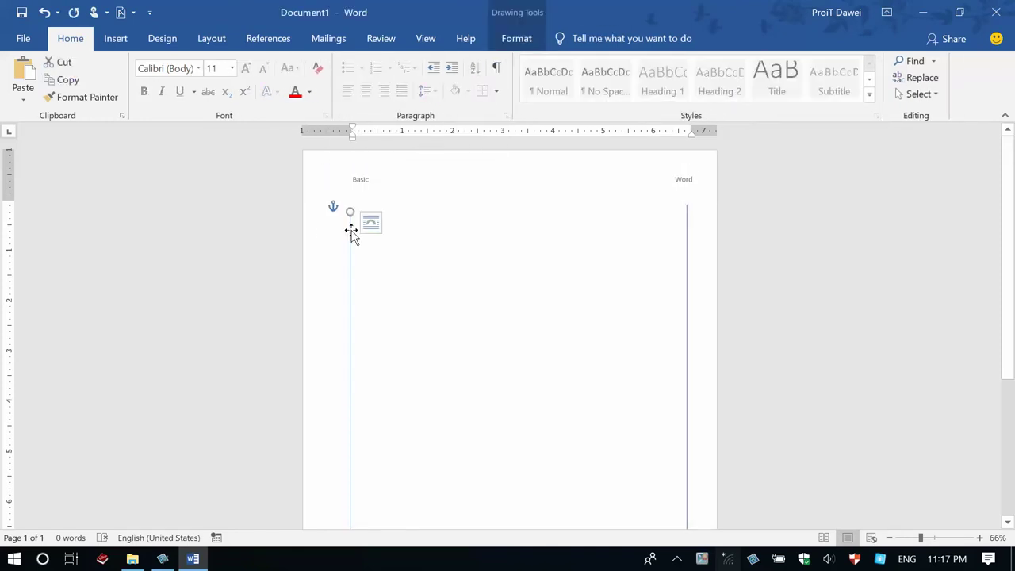
key(Delete)
scroll(673, 183, down, 1)
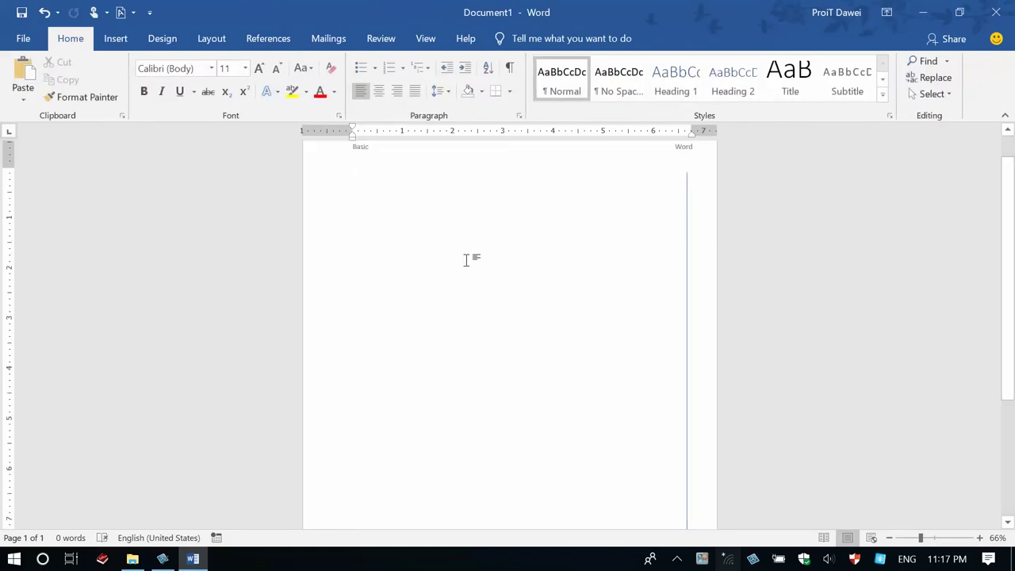
scroll(466, 260, up, 1)
key(ctrl+v)
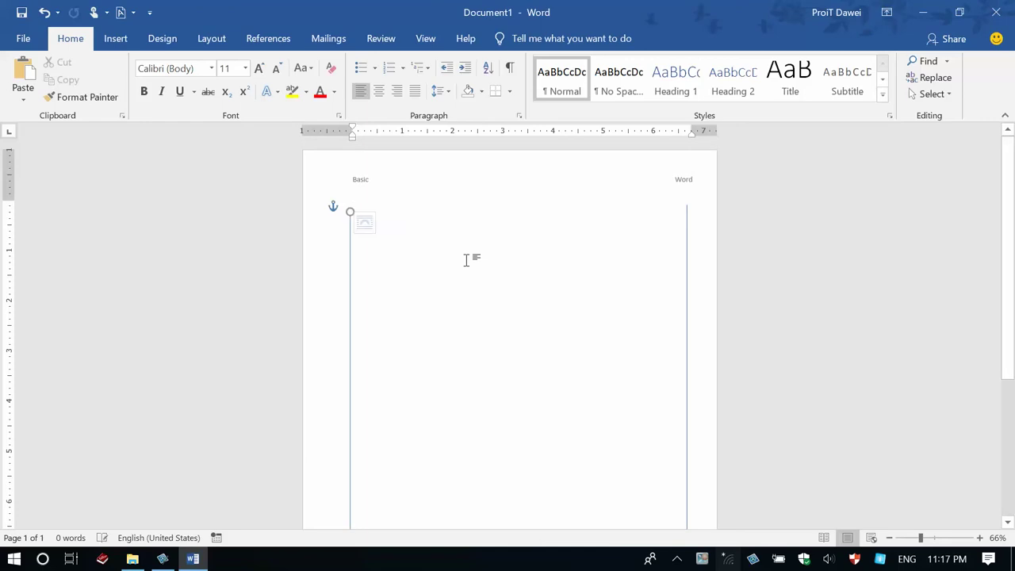
scroll(466, 260, down, 1)
scroll(466, 260, down, 1)
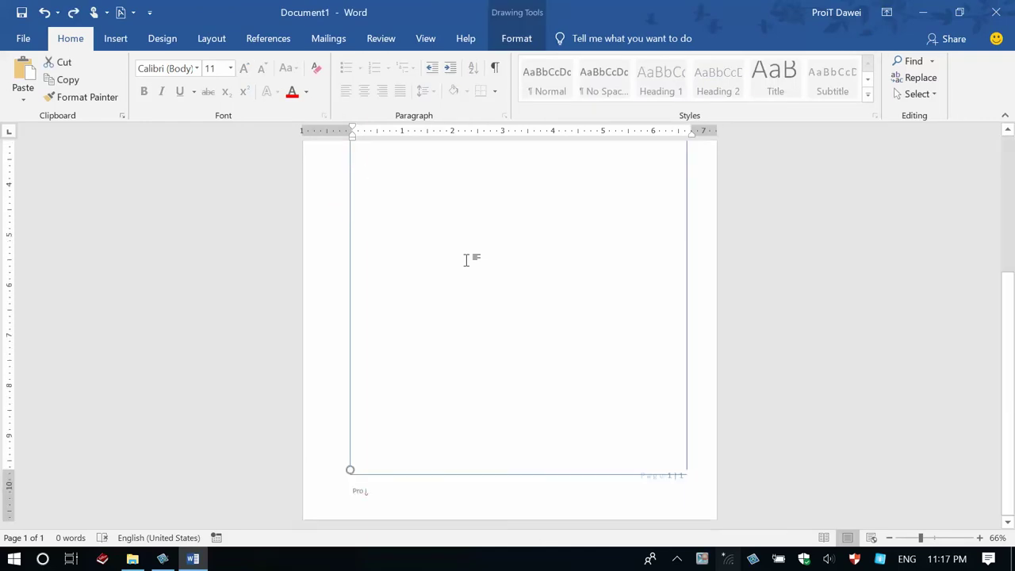
scroll(467, 260, up, 5)
click(466, 277)
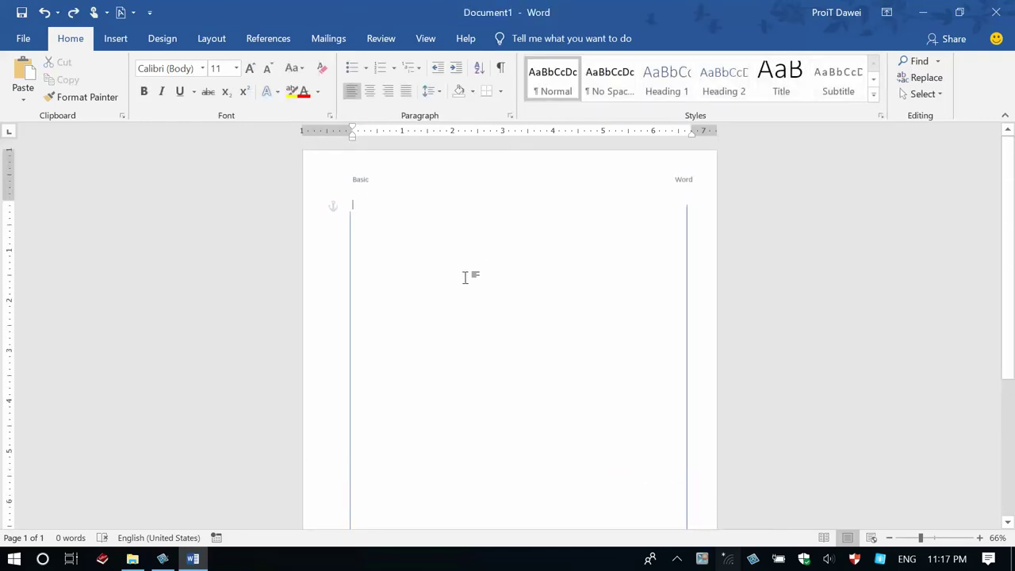
- In Snagit, view the ruler indent reference screenshot's Margin Line Begin note, then return to Word
click(163, 559)
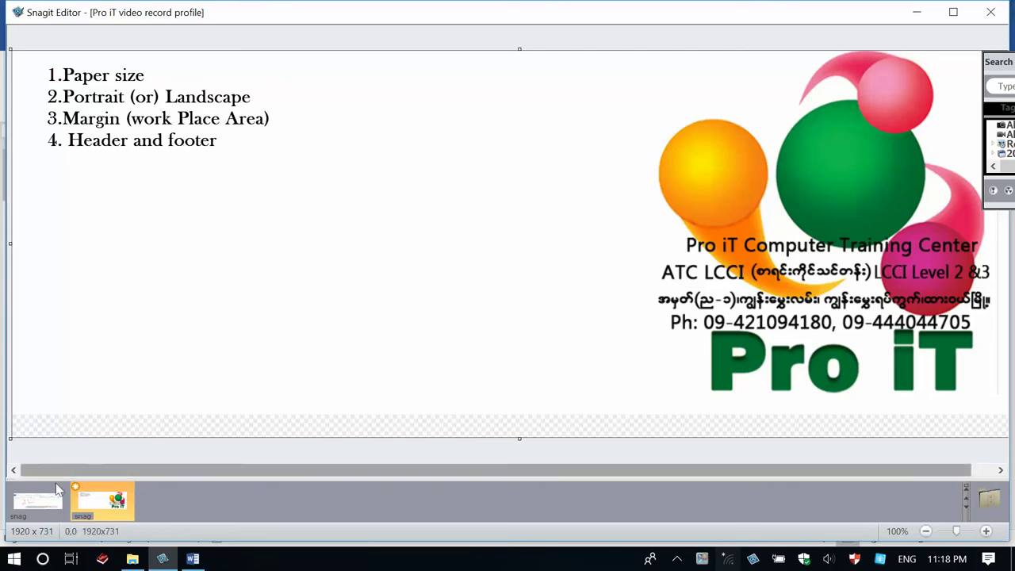
click(37, 502)
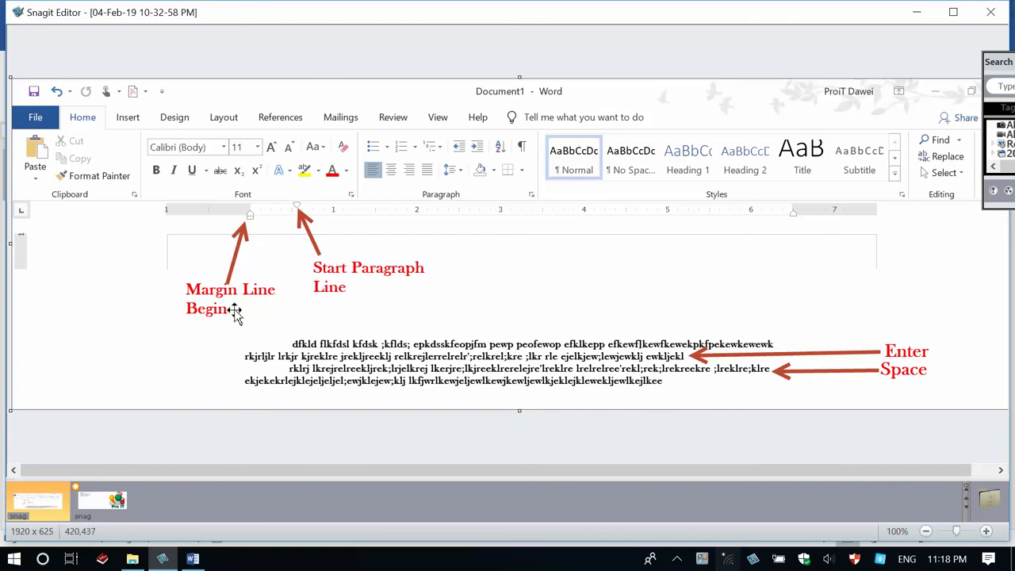
click(282, 301)
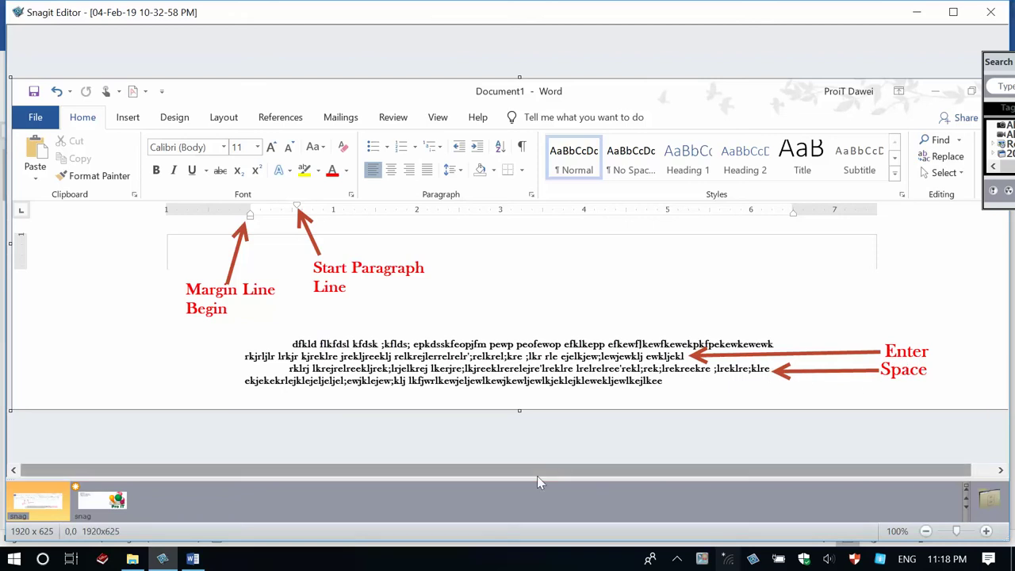
click(193, 558)
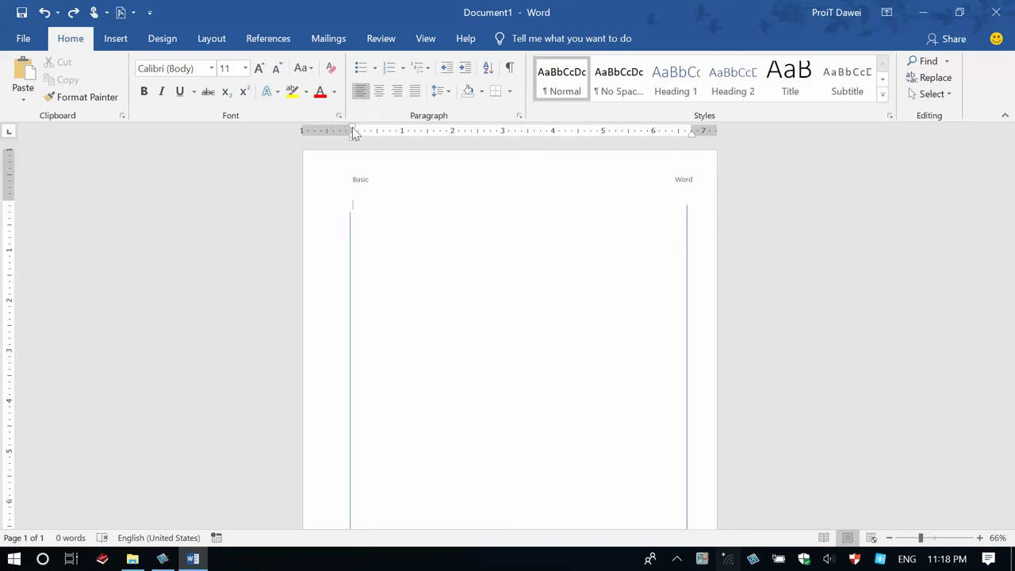
- Move the first-line indent marker right and type a paragraph of random sample text
drag(352, 128, 403, 133)
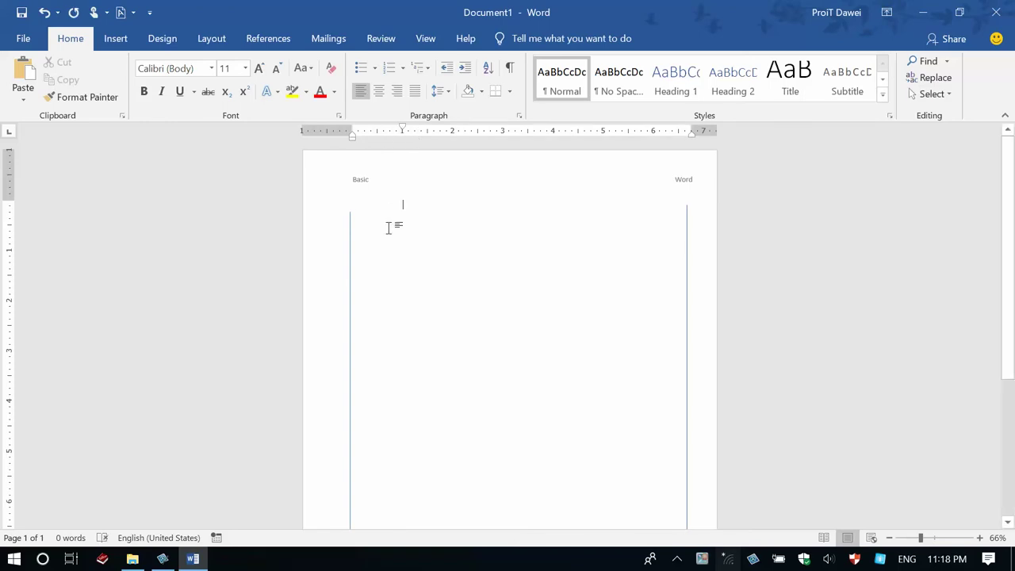
text(dsk)
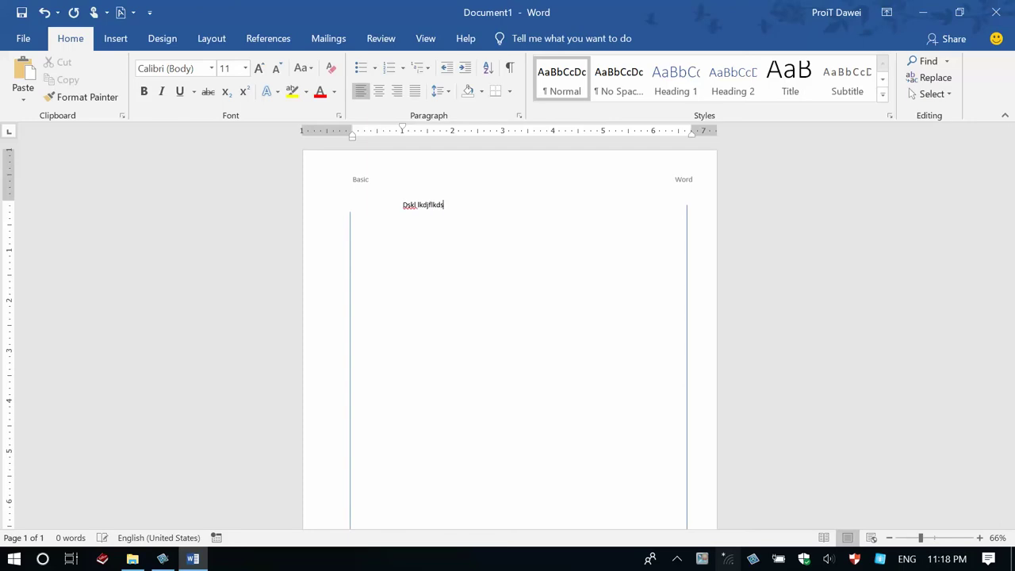
scroll(390, 230, up, 7)
text(kjf dsk)
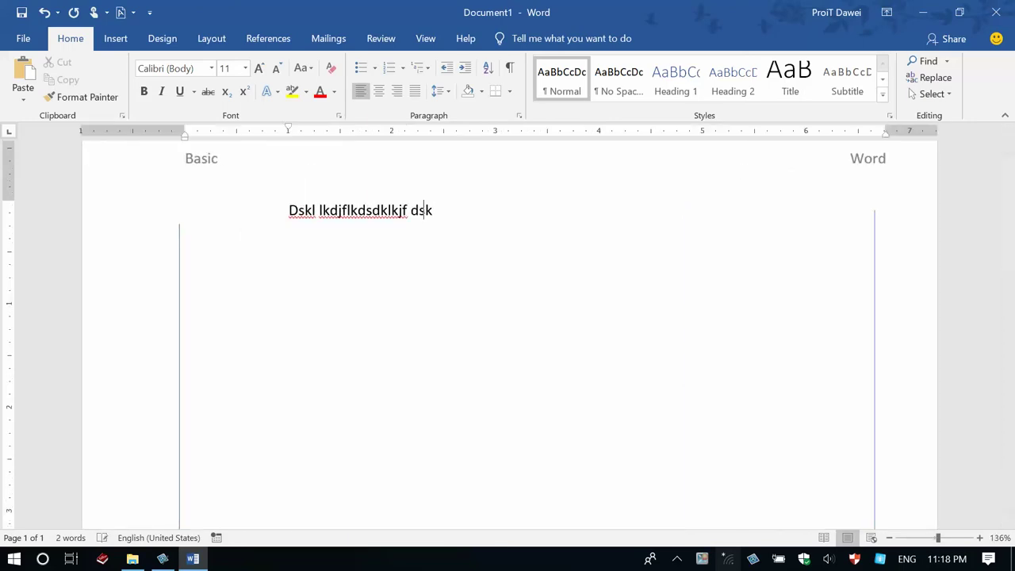
text(fjdslkjdsjlkdsjeopjlkdsjejdslkskje)
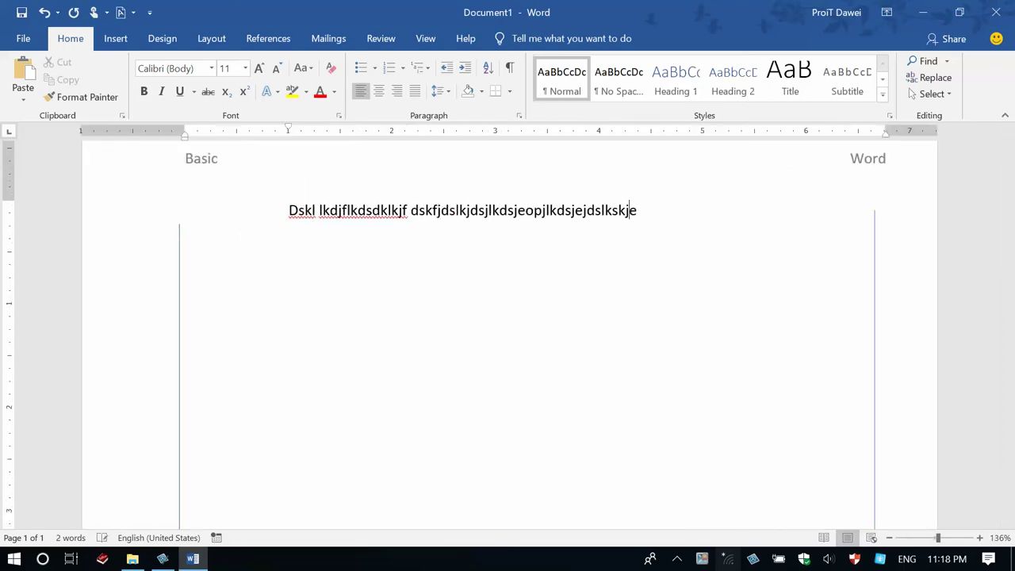
text(ljdslkjelkdjkldsdfkldjlkdsj)
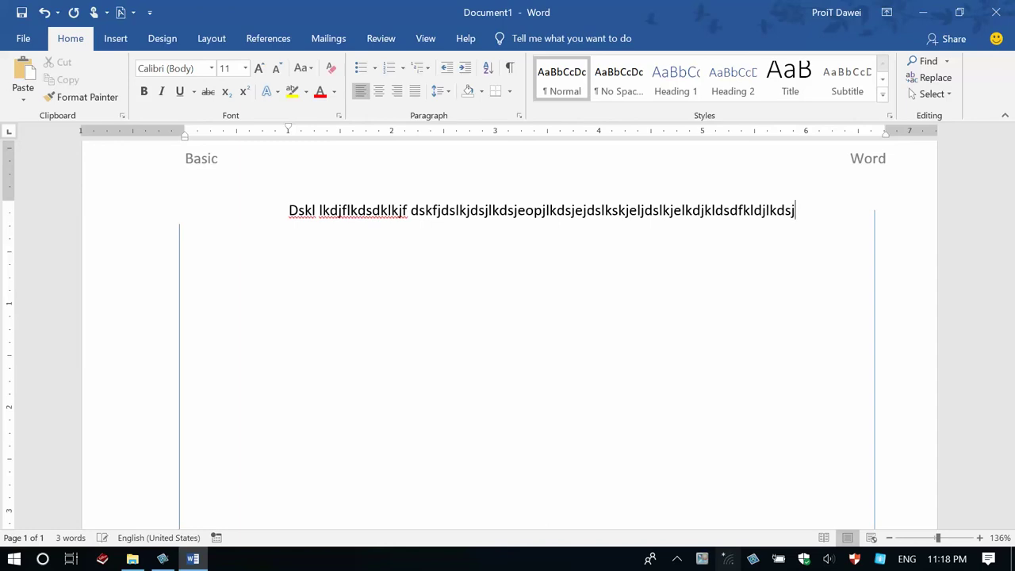
text( dj lkdjdklfj kds)
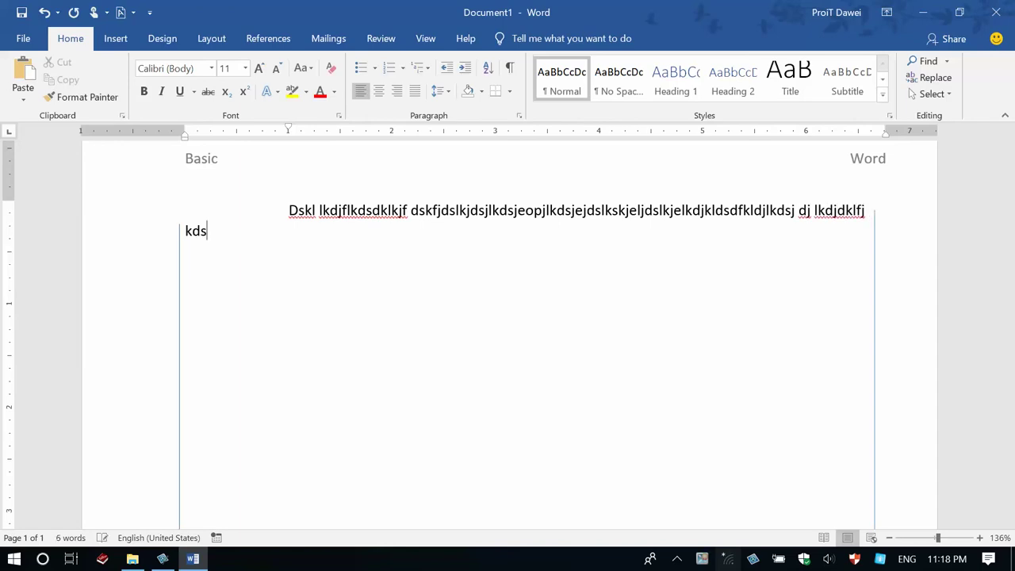
key(BackSpace)
key(BackSpace)
text(kldsjfdslk jdklfjdlkjsdl fjdskl)
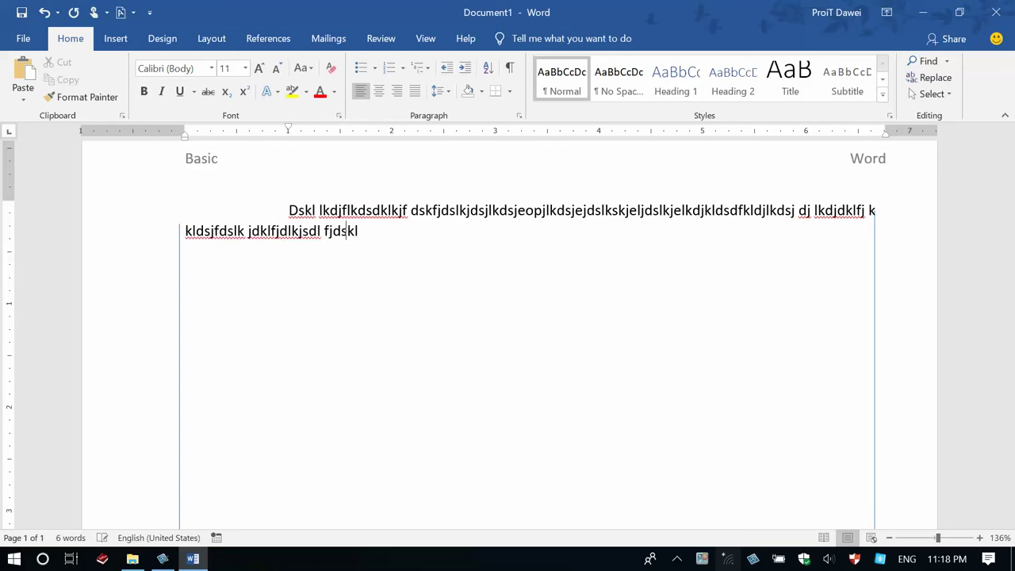
text(jds)
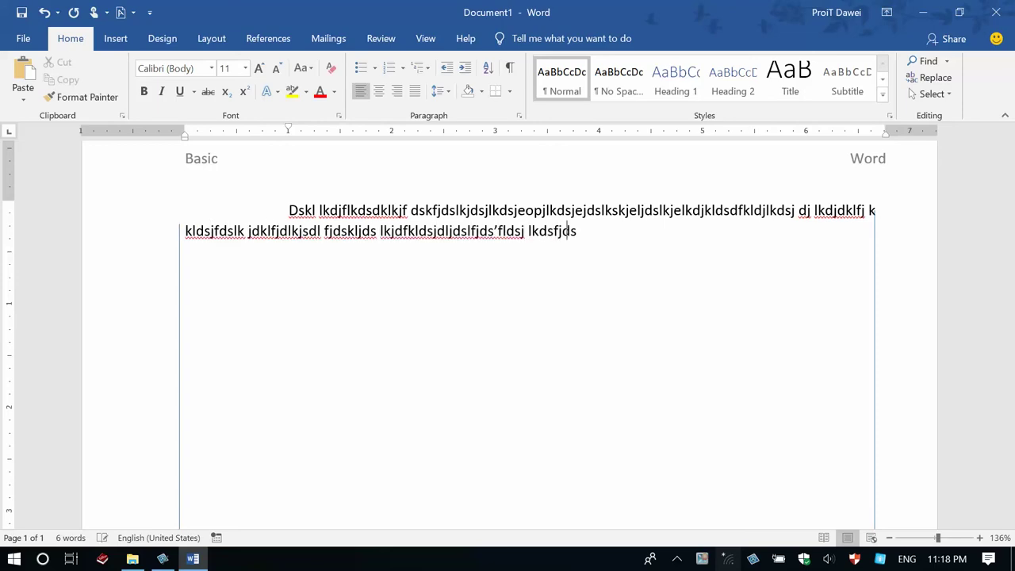
text( lkjdfkldsjdljdslfjds'fldsj lkdsfjdsljds f'dsfo ddsklfdsl dslf)
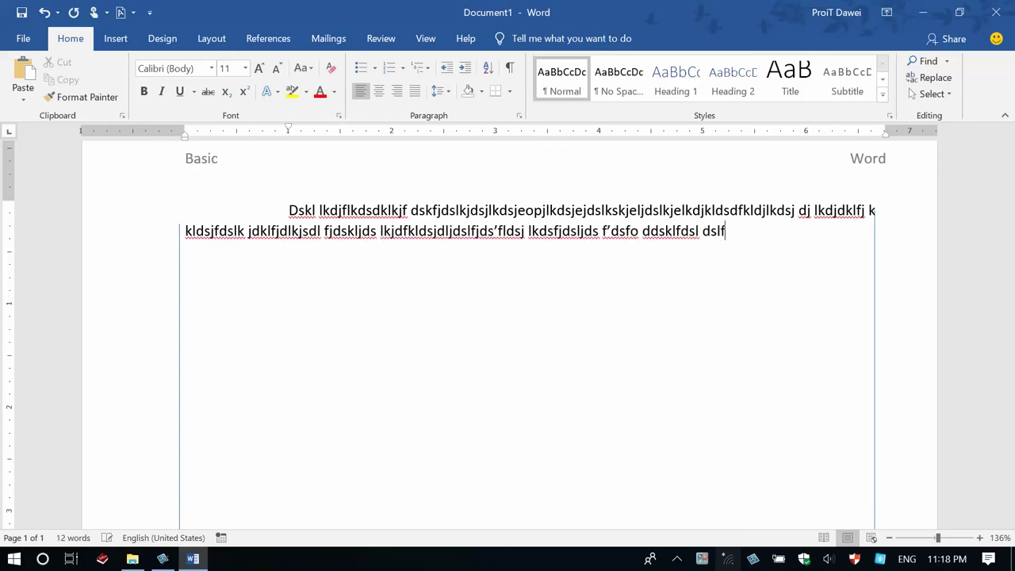
text(dskldsjfkldsj fdldslkjd lk)
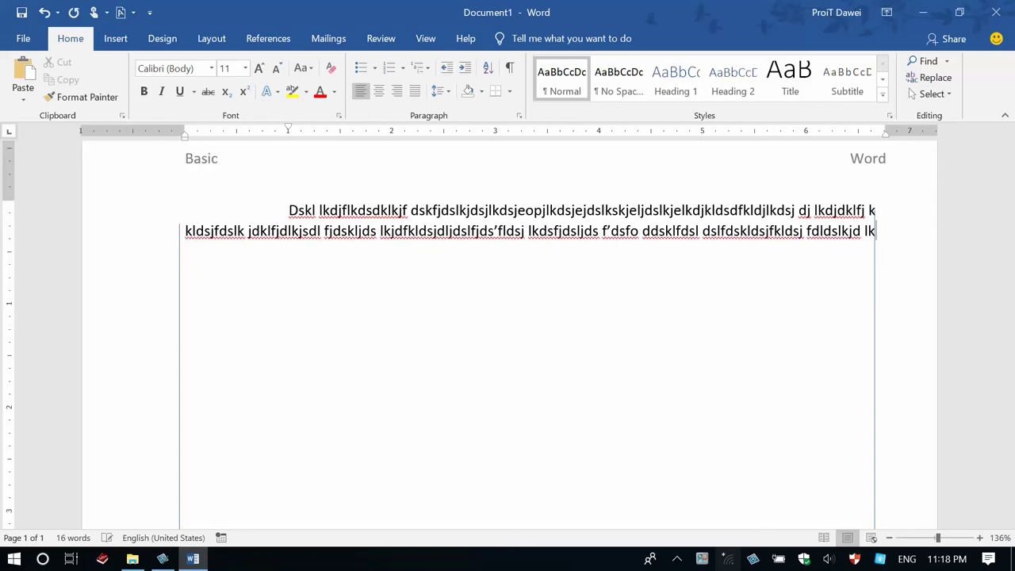
text(dfkjdlkfds fldjflkdsfj)
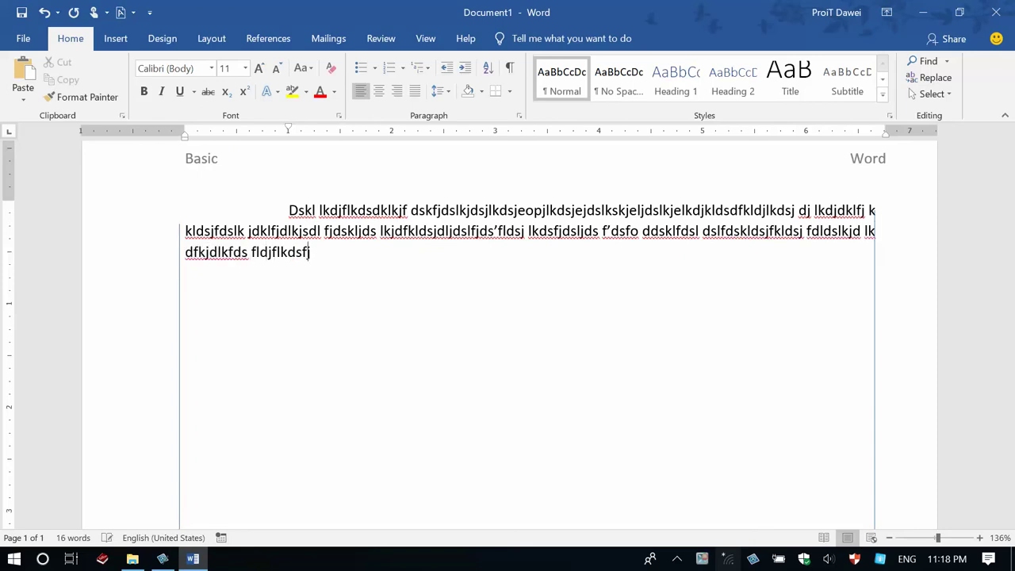
text(dslkfjdsldsfdslfjdsklfdf)
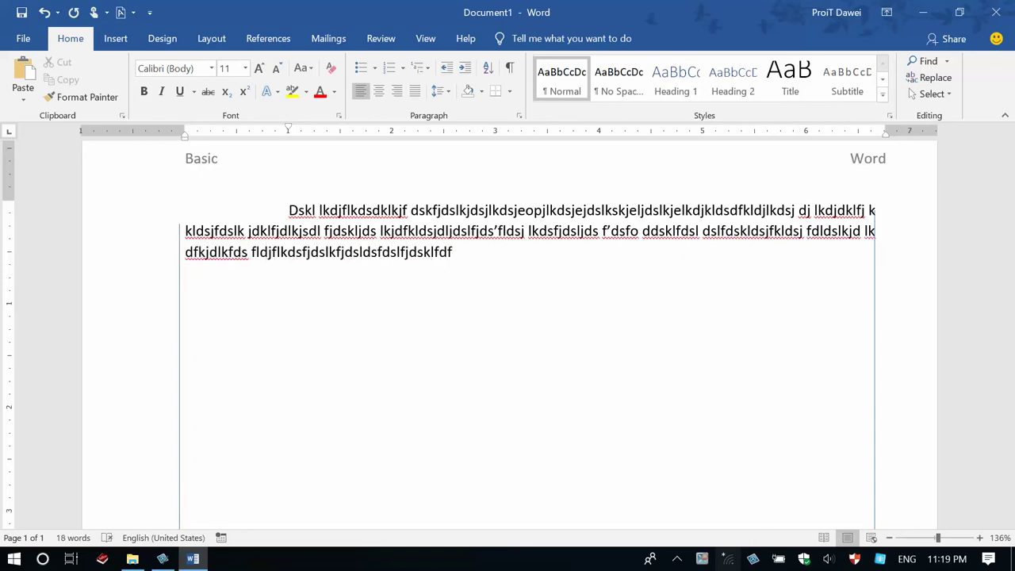
- Start a new indented paragraph and type random filler text until it wraps onto three lines
key(Return)
text(lkdsfjdlfjdsslfdsjfl)
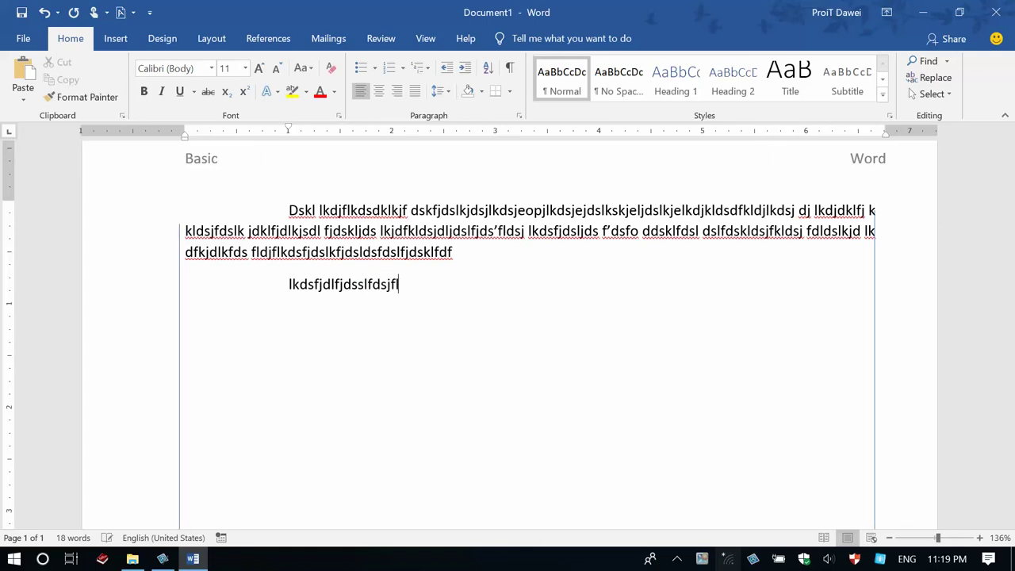
text(ds jfdslfdslsfdsl dslfdsfdskfldss)
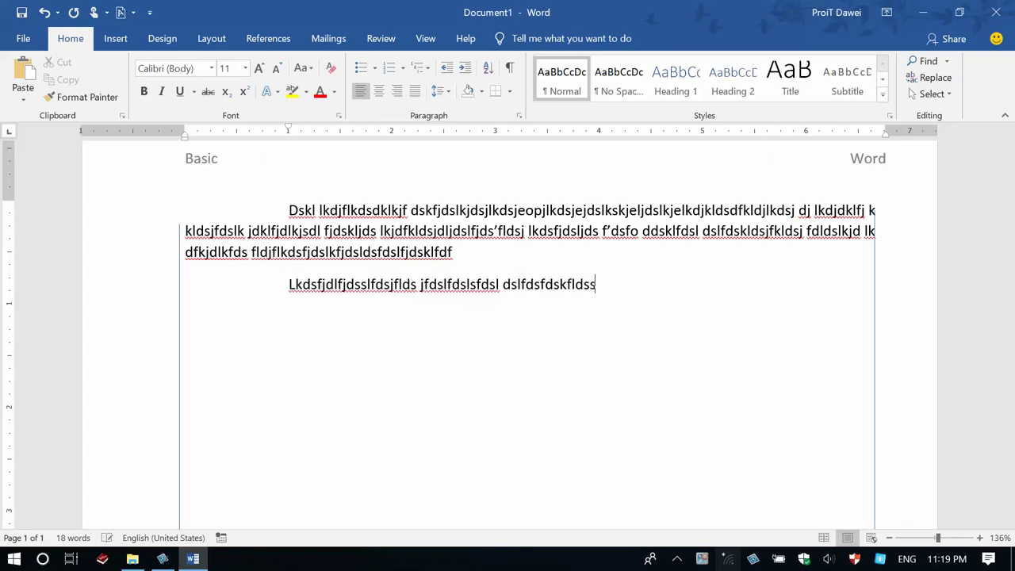
text( fdslfdslfjd slfkdsj dskldfldssjdskl)
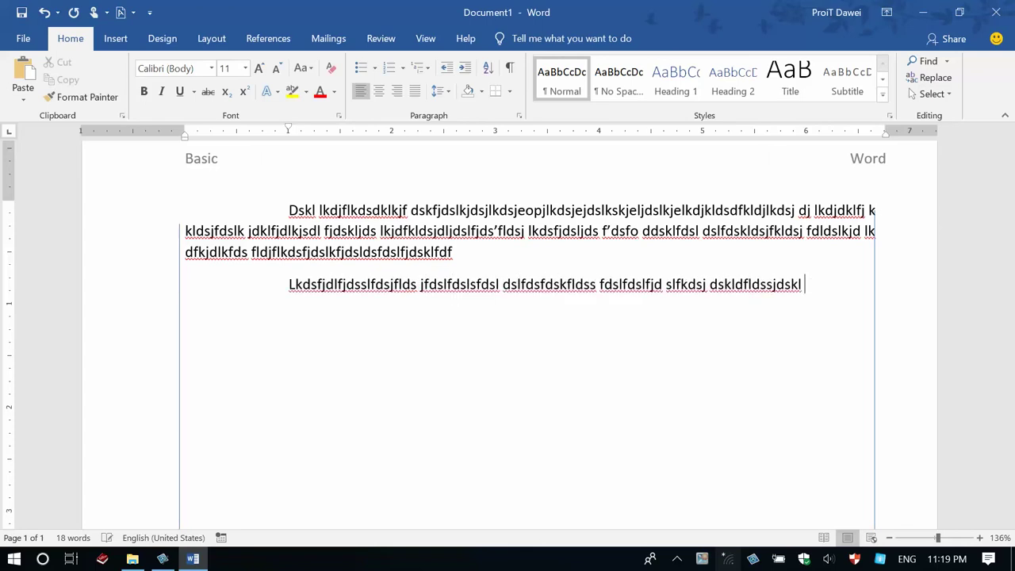
text( dlkfjdssflds)
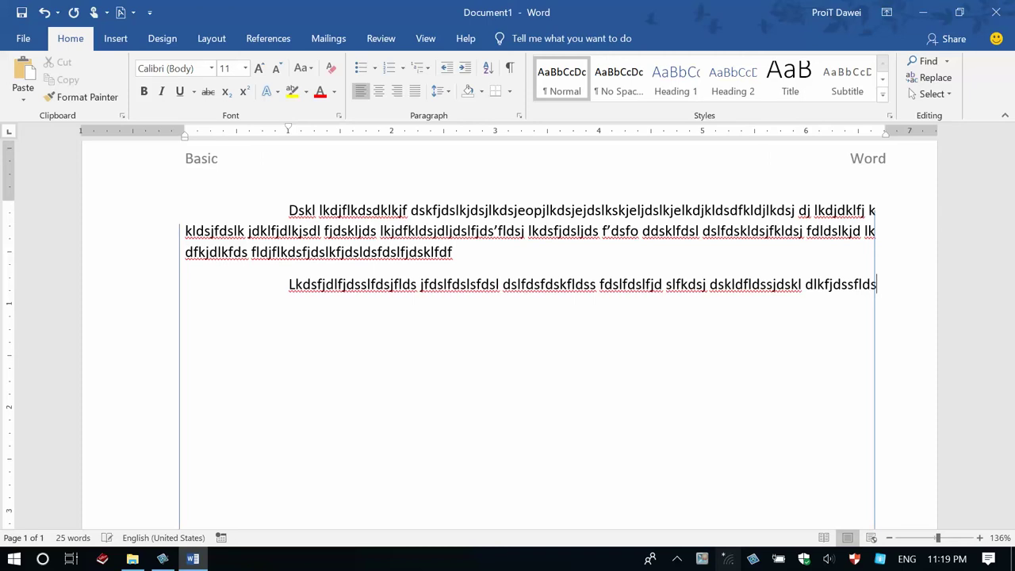
text(j dsklfjdslkfdslfdsjfldsfjdslf)
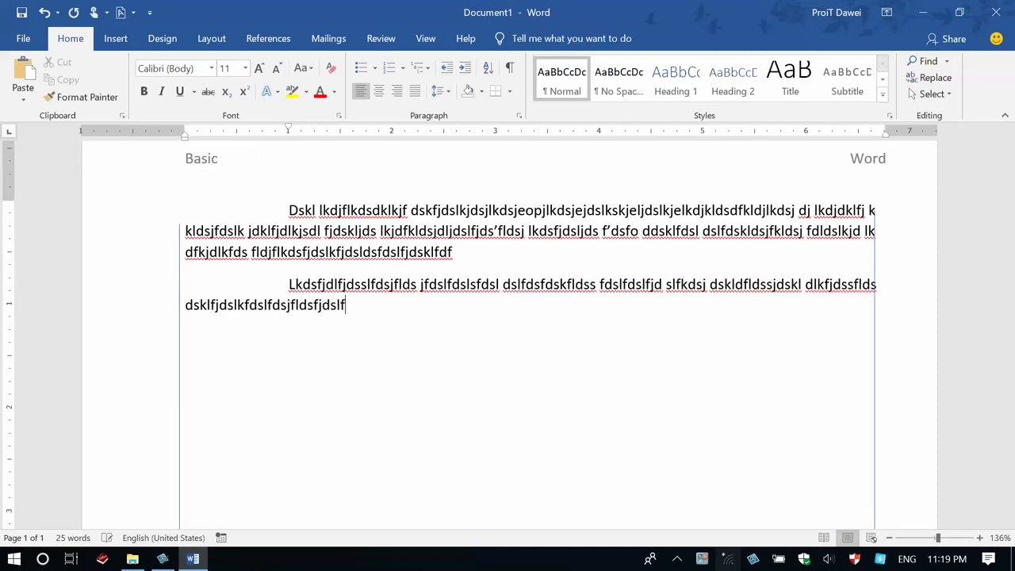
text(jdssl;fds dsl;dslew[fkdssl;eipoew)
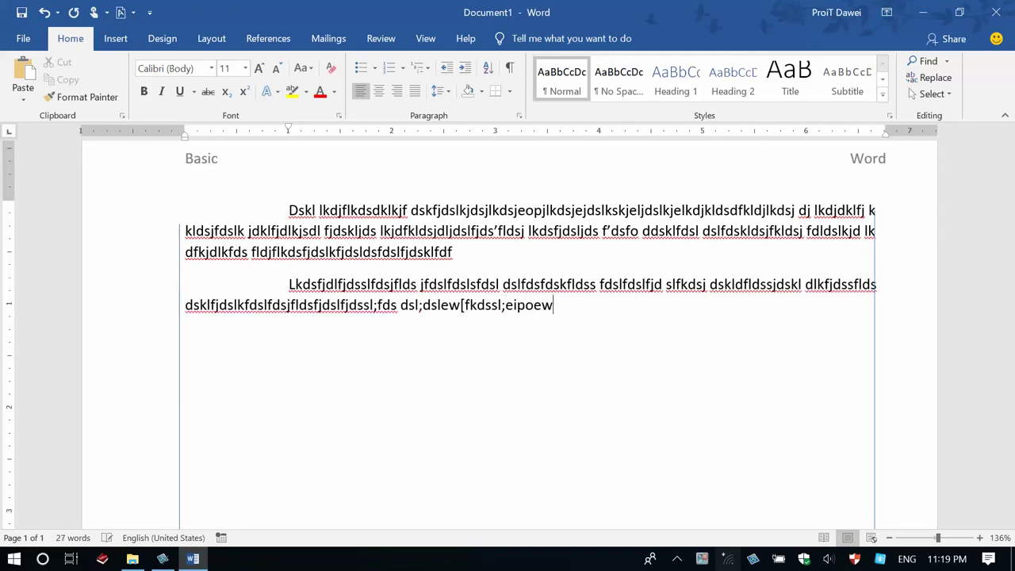
text(dslfkel;ds l;fk;dslfk;ldksfdslkdsf)
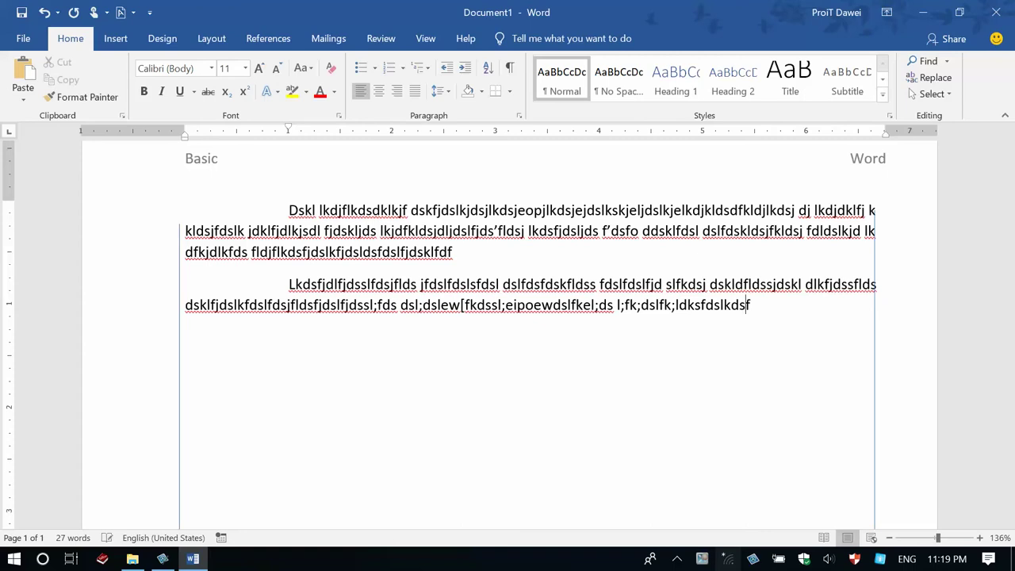
text(dksf;ldk poefdslf[edds)
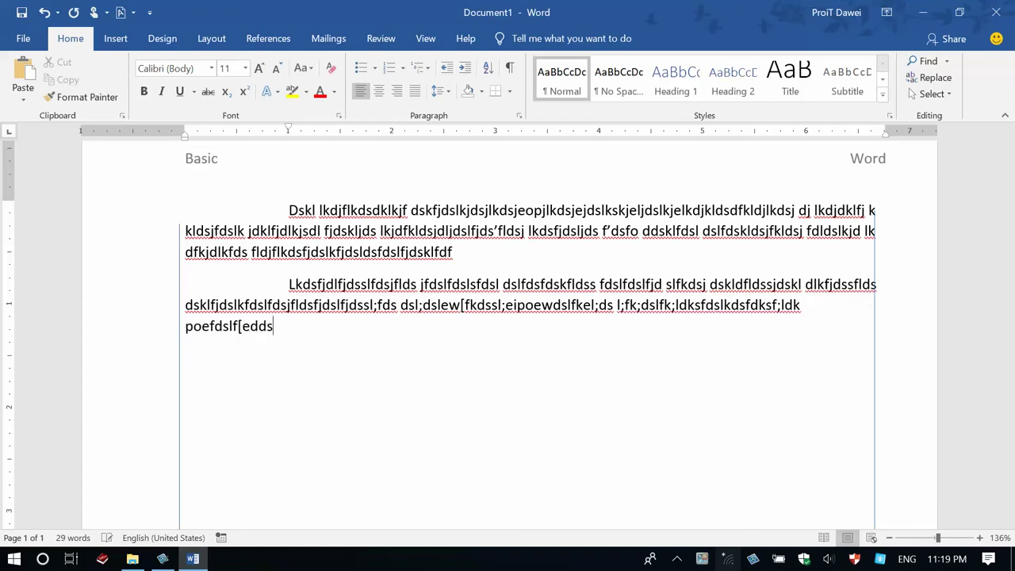
key(BackSpace)
text(ldk)
key(BackSpace)
key(BackSpace)
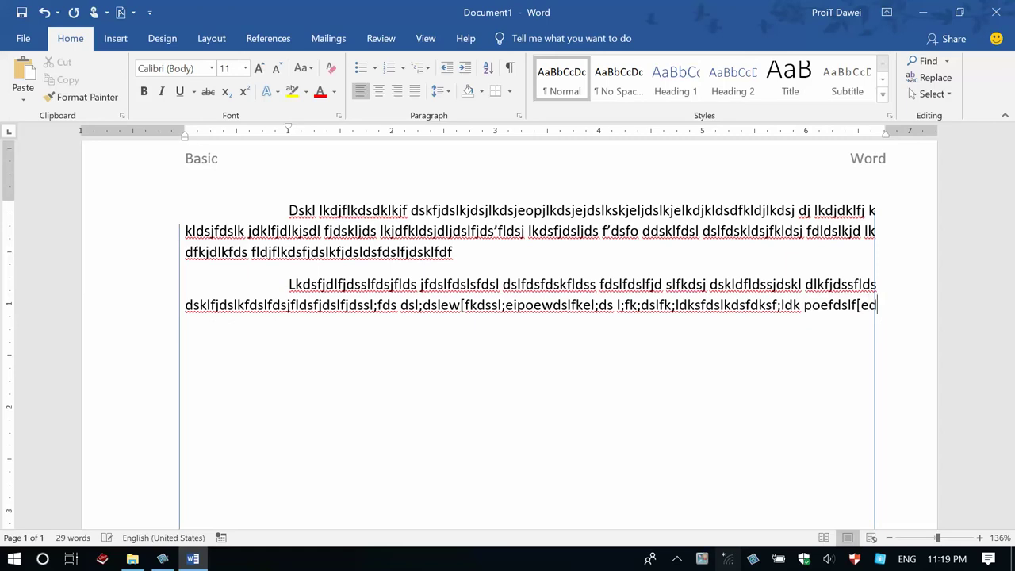
text(kdfdskl dsldsjflkdsjf)
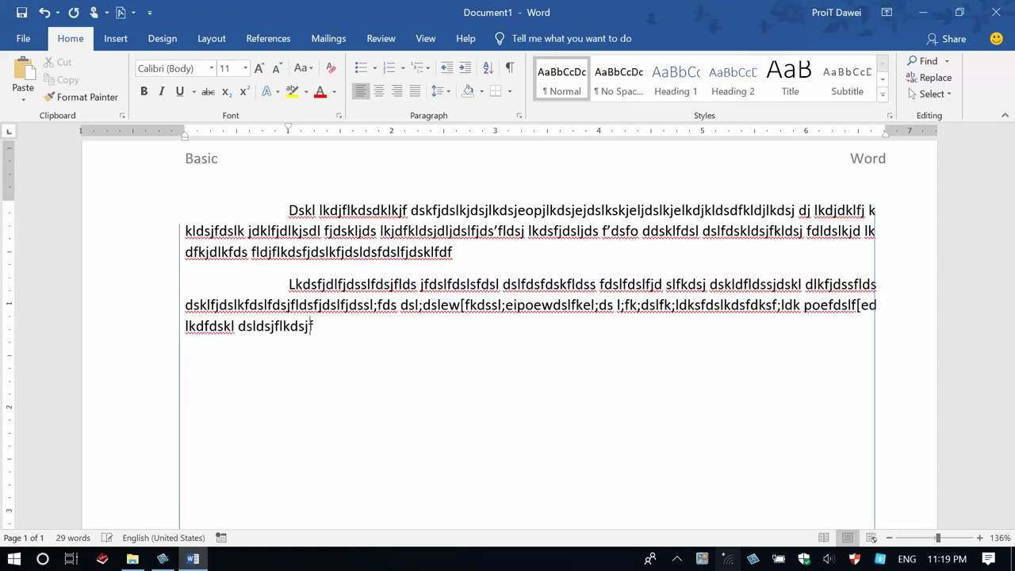
text(dsljdslkdsl;fdskfldsd)
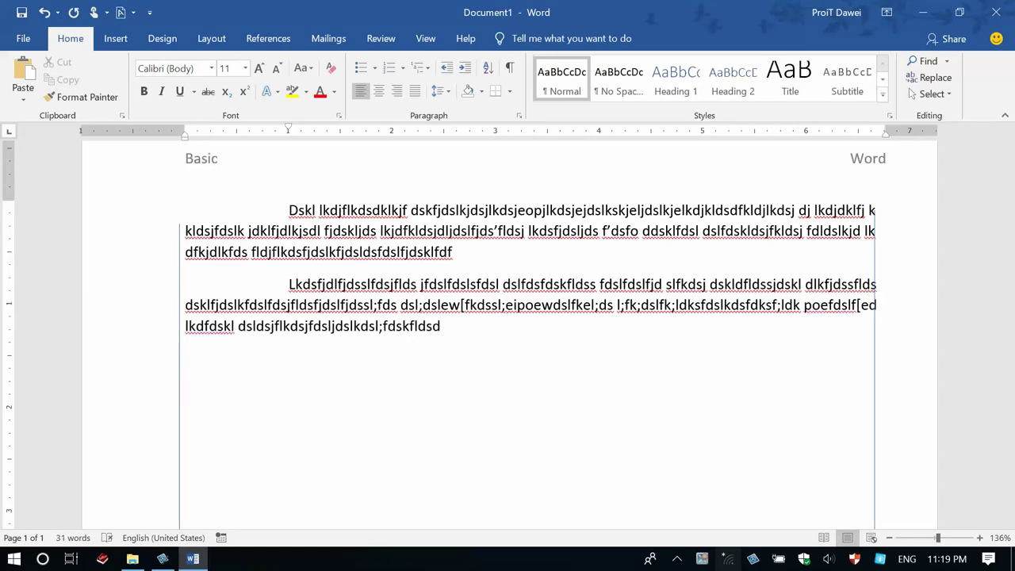
- Begin a new paragraph with its left indent at about 2.5 inches and first line at 3 inches
key(Return)
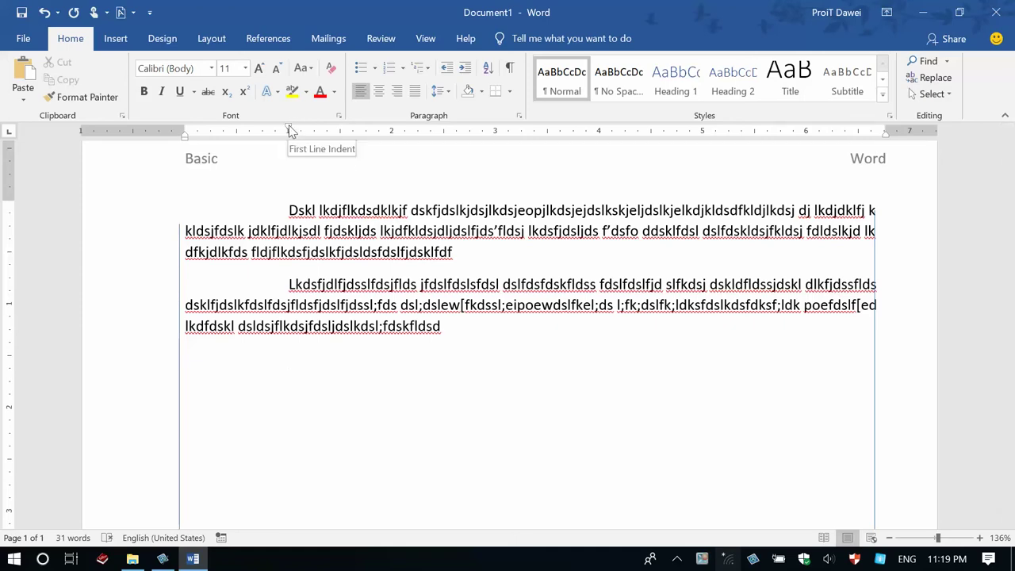
drag(290, 131, 495, 135)
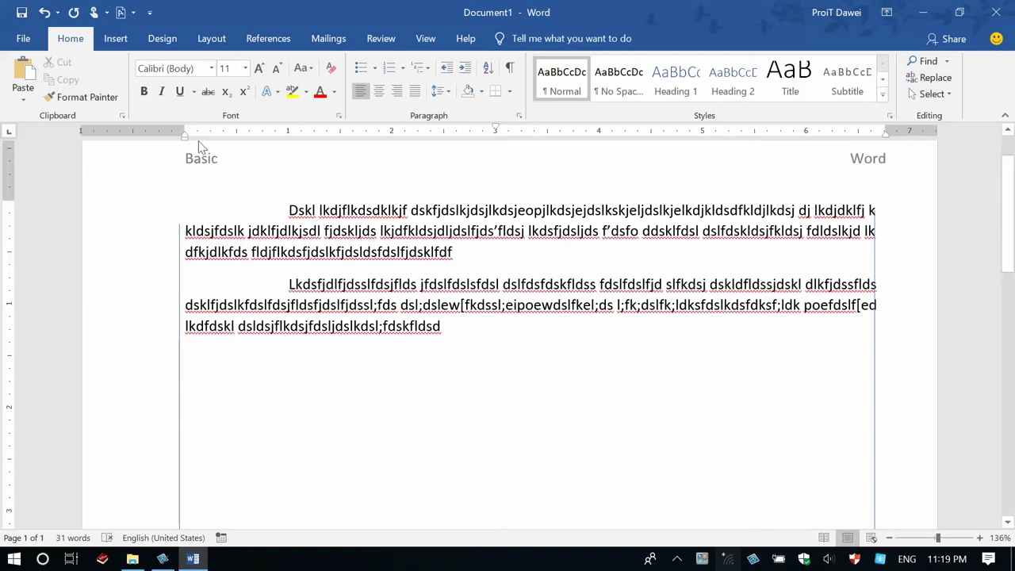
drag(187, 141, 443, 159)
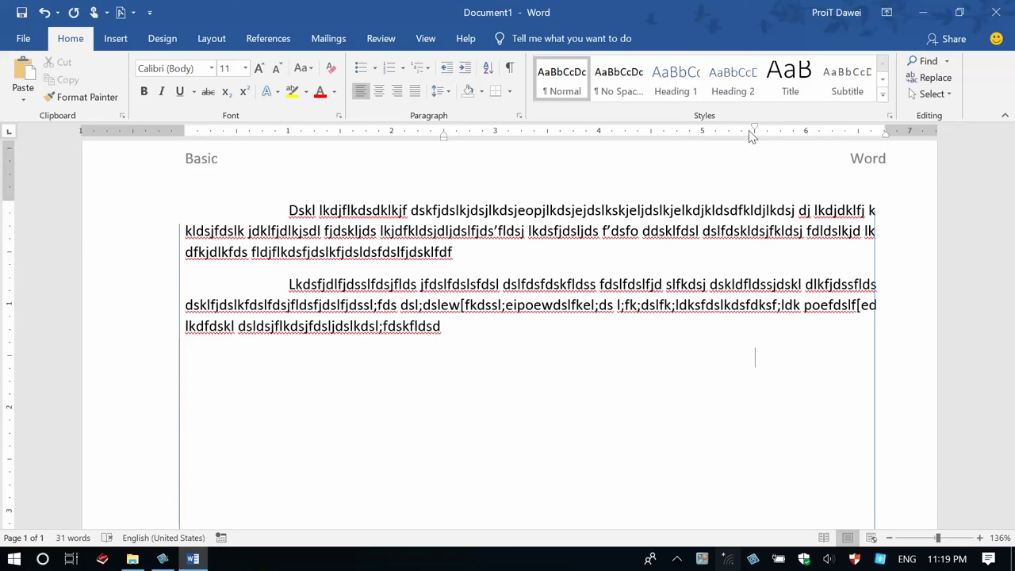
drag(755, 134, 498, 138)
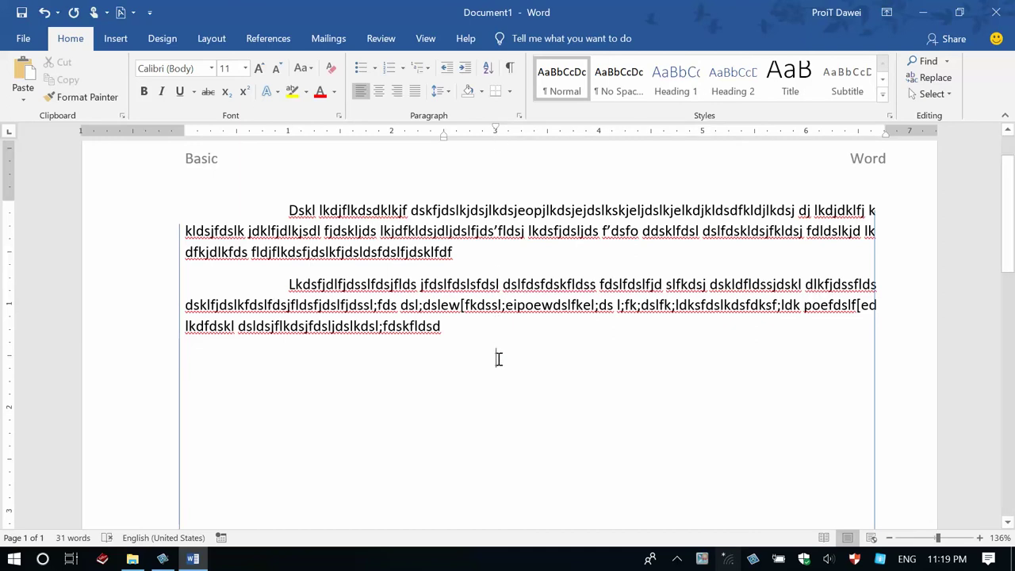
- Type deeply indented right-half filler paragraphs, fixing typos and beginning another paragraph
text(fljdf.sdflsd.felkks lj epwo)
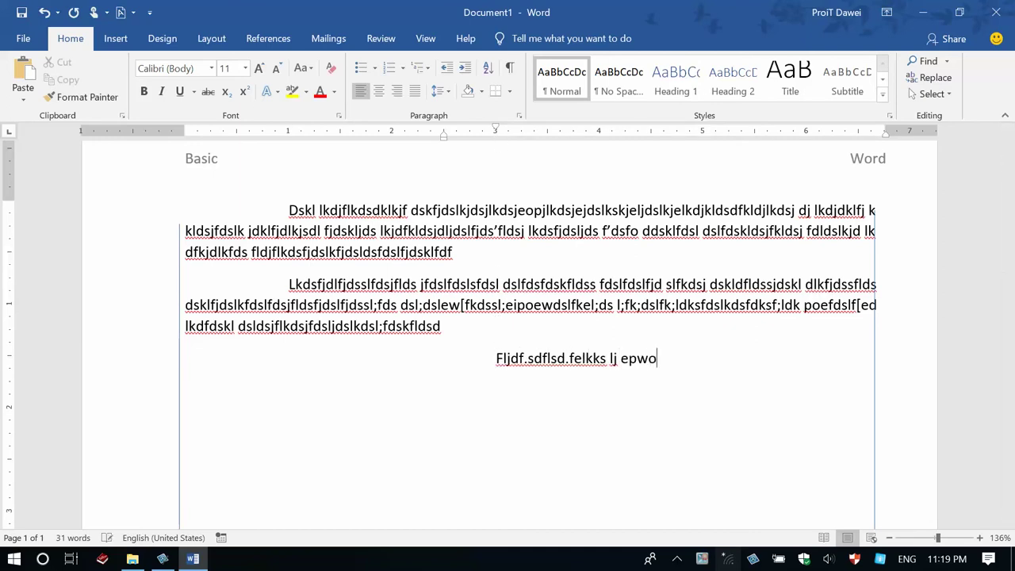
text(ksal;.kel;k ewlewl ldewfleewl; ejlf)
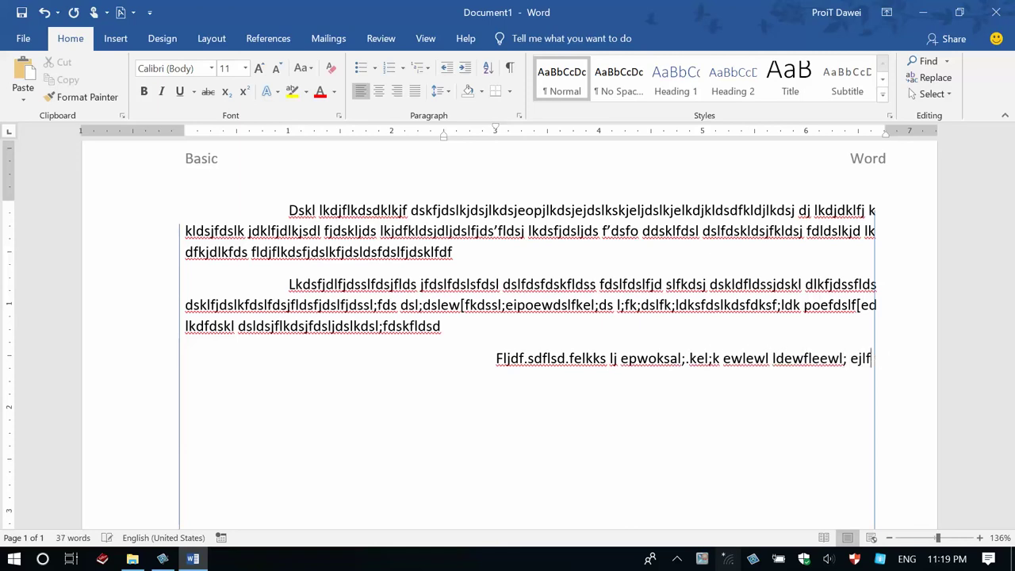
text(e e)
text(fljlk ewjlewk l;dsfekwlf elew)
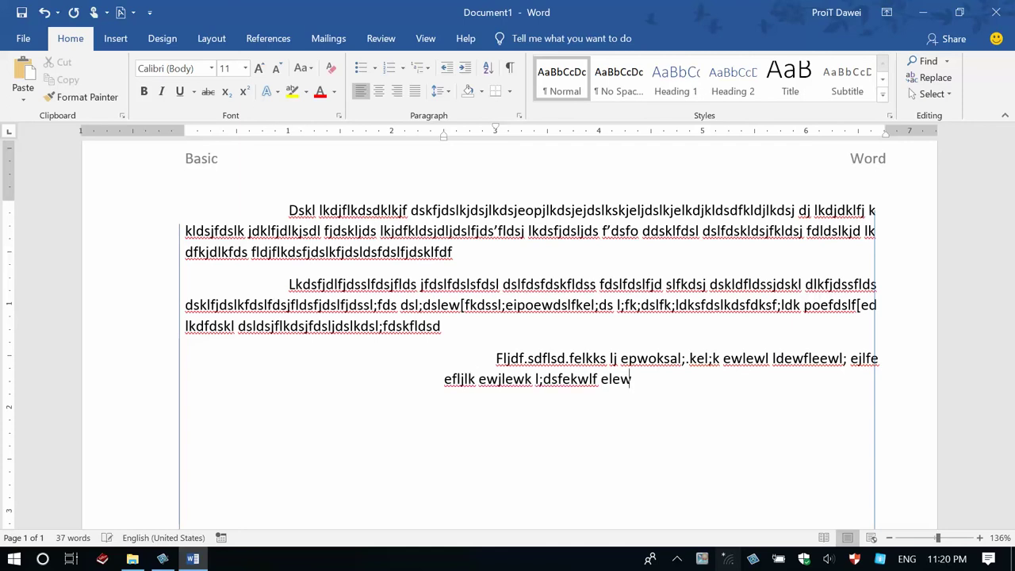
text(f lewfke eflkewlfewelw ewlewlew)
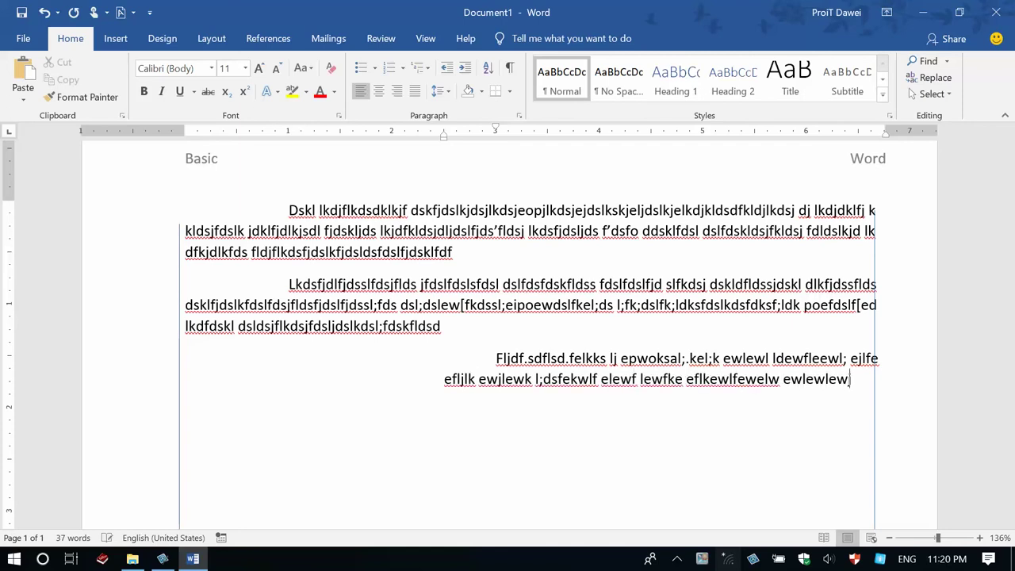
text(j ewl)
text(jewkelfewj)
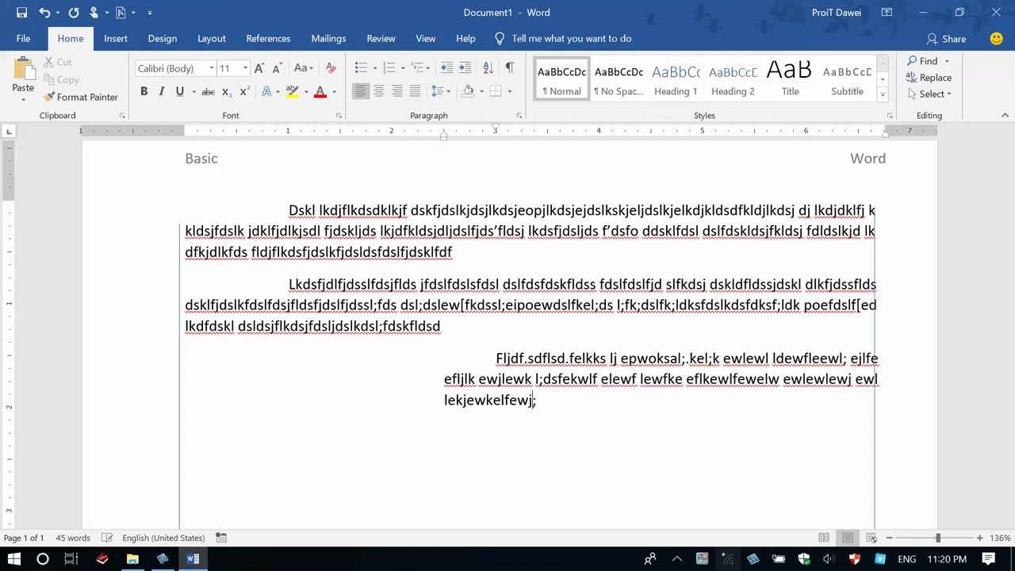
text(;lefkewlfjelfej flekjewljew lkr)
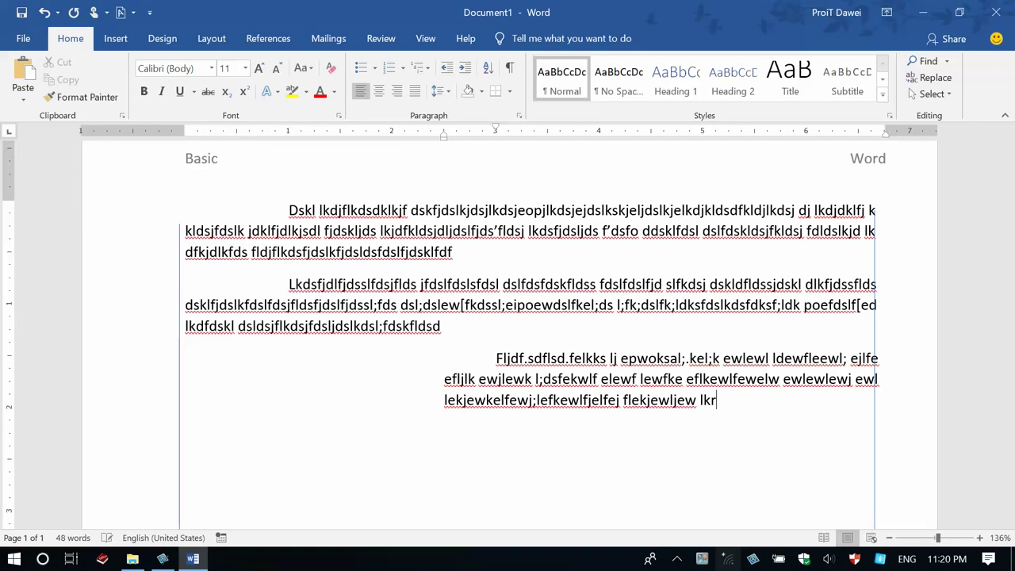
text(wl;kew;lfk)
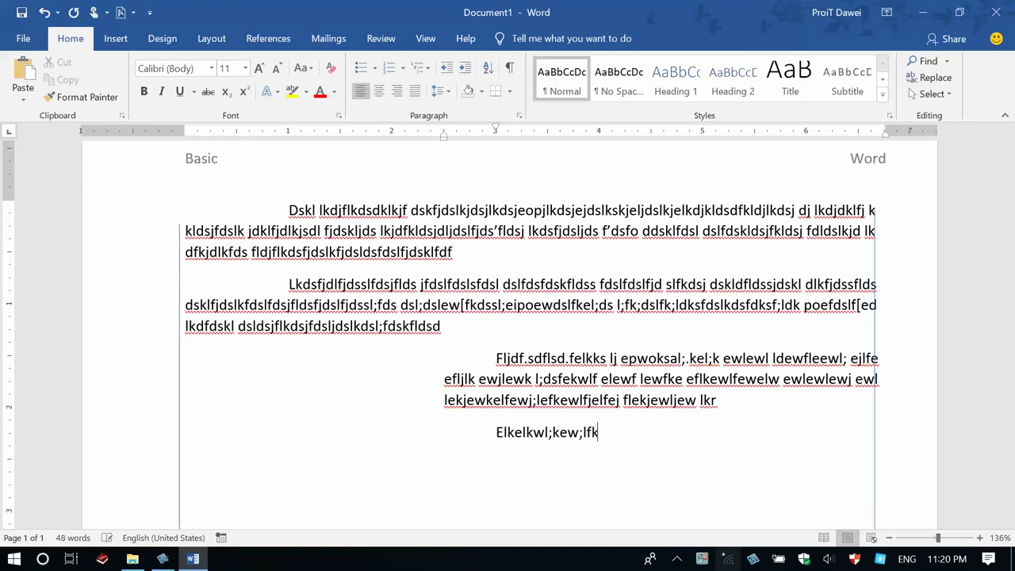
text(ekr ewl;rkew;lewk l;ewk e;lkew)
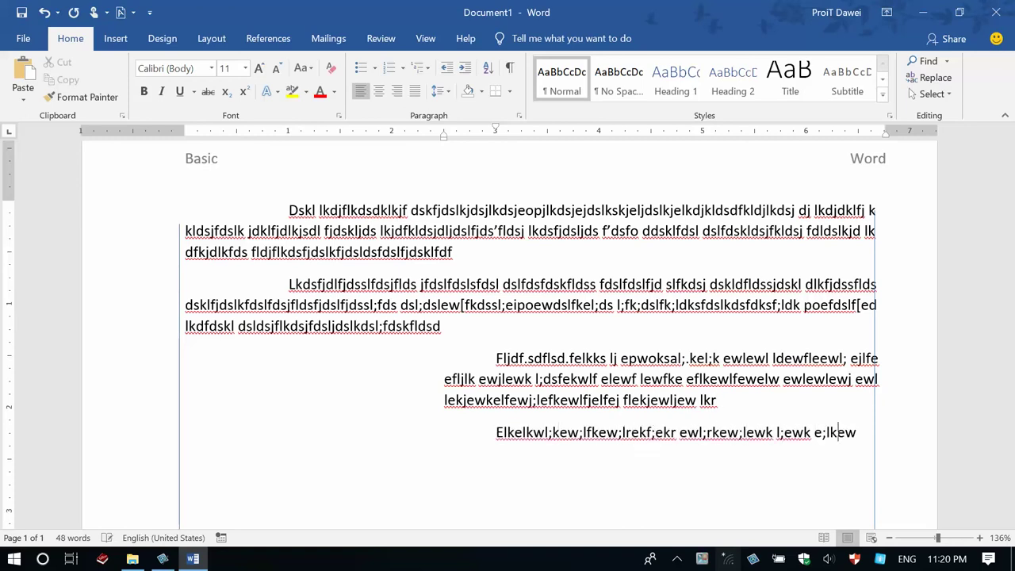
text(;lkew)
key(BackSpace)
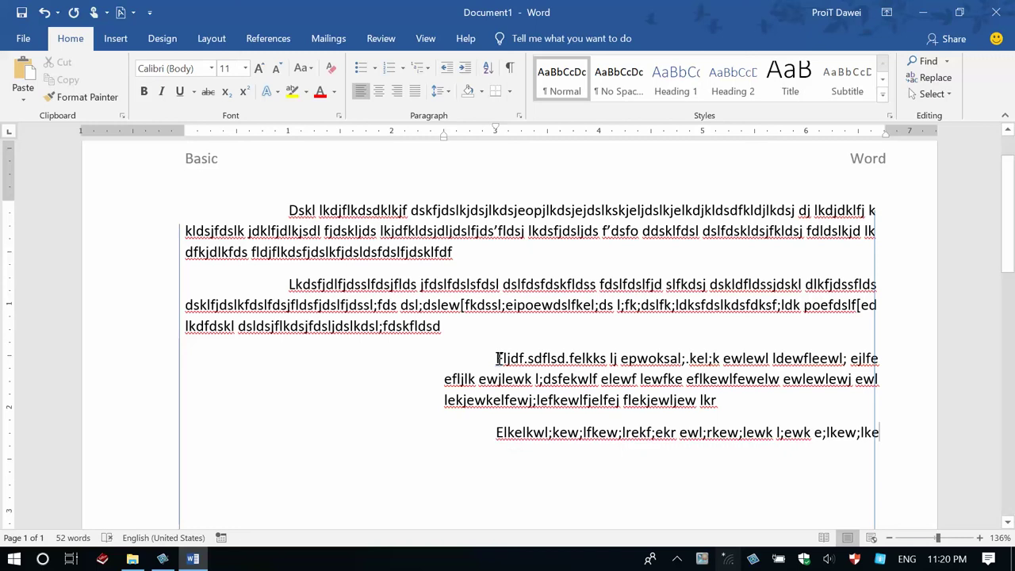
text(poekewpolewkl;ewk;)
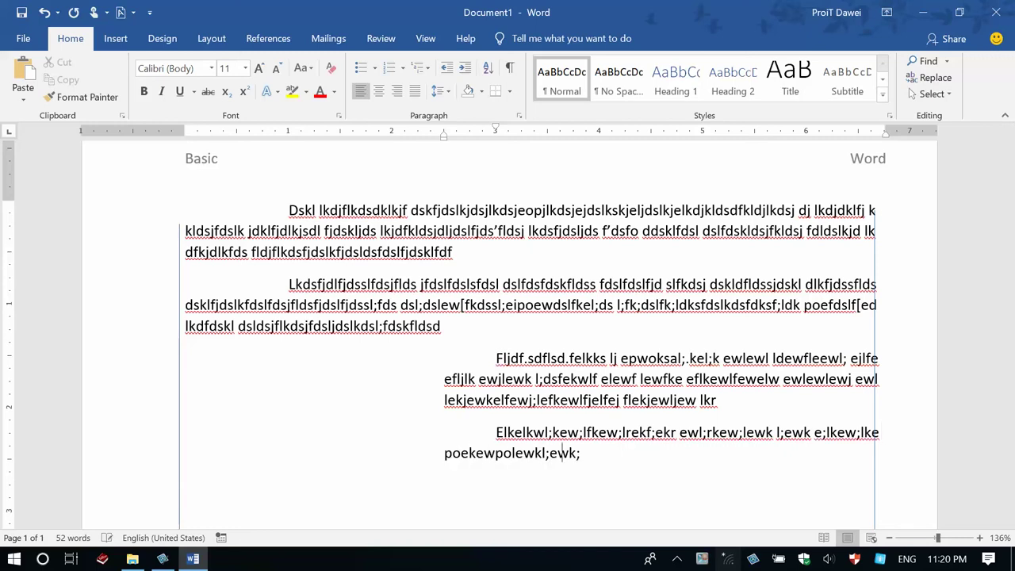
text(lewke;l kew;lewk;lekewekl;ewke)
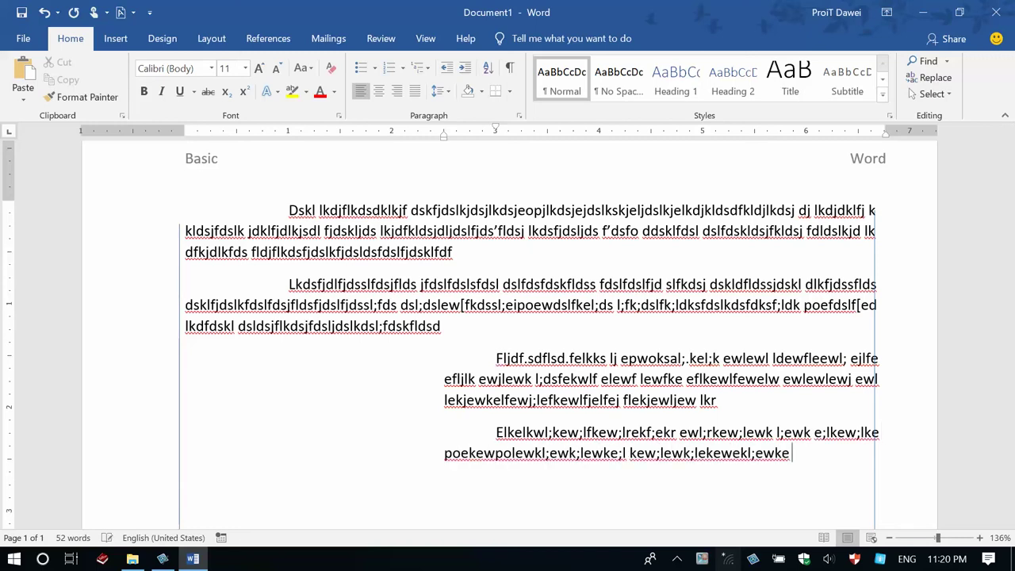
text( oe;kewl;ke ;le )
text(ew;lkewl;e)
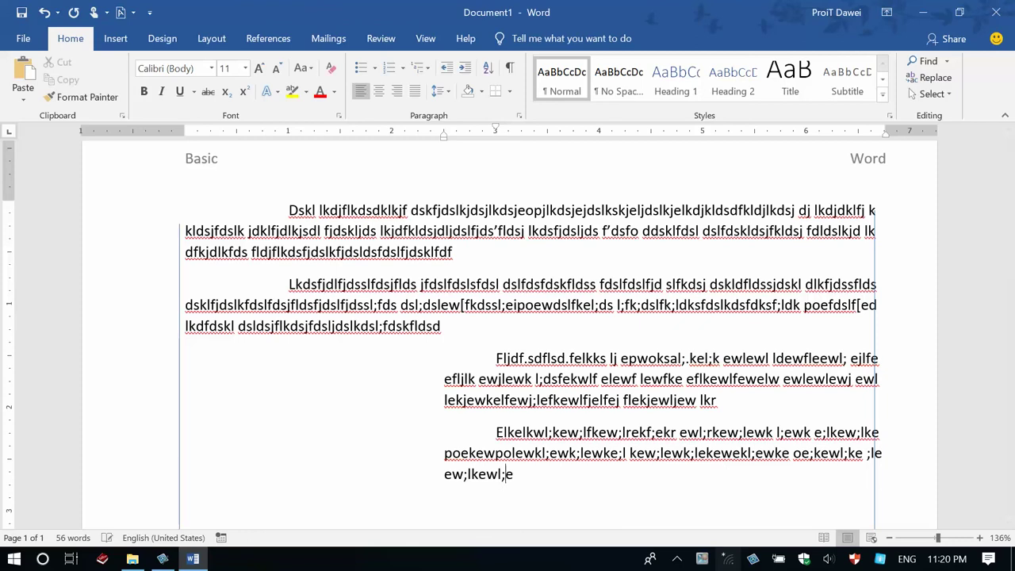
text(w k;lewk;lewkew;l e;lkewlkew lewl)
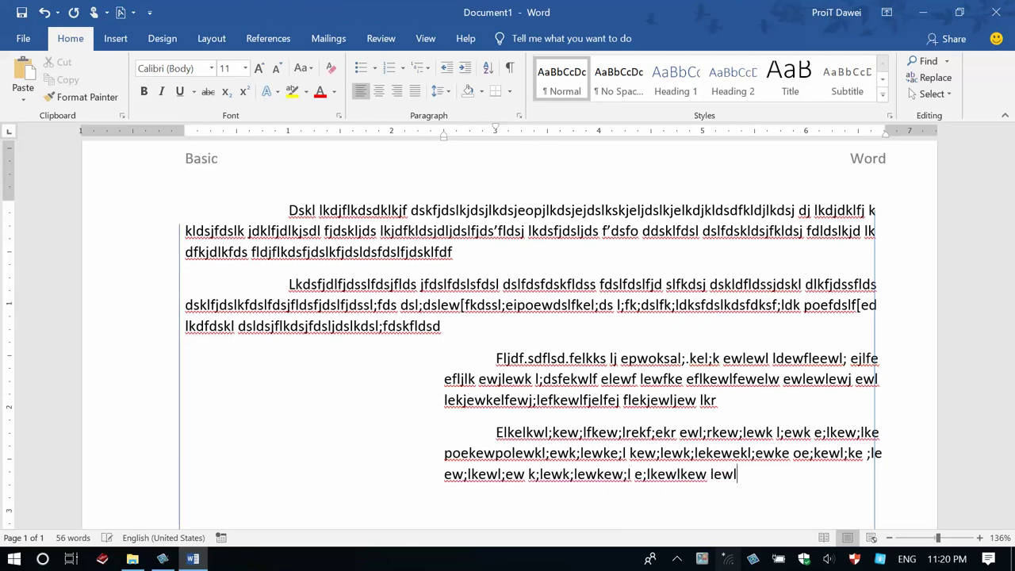
key(Return)
text(;eelkew;lkewl;ekwl;ew)
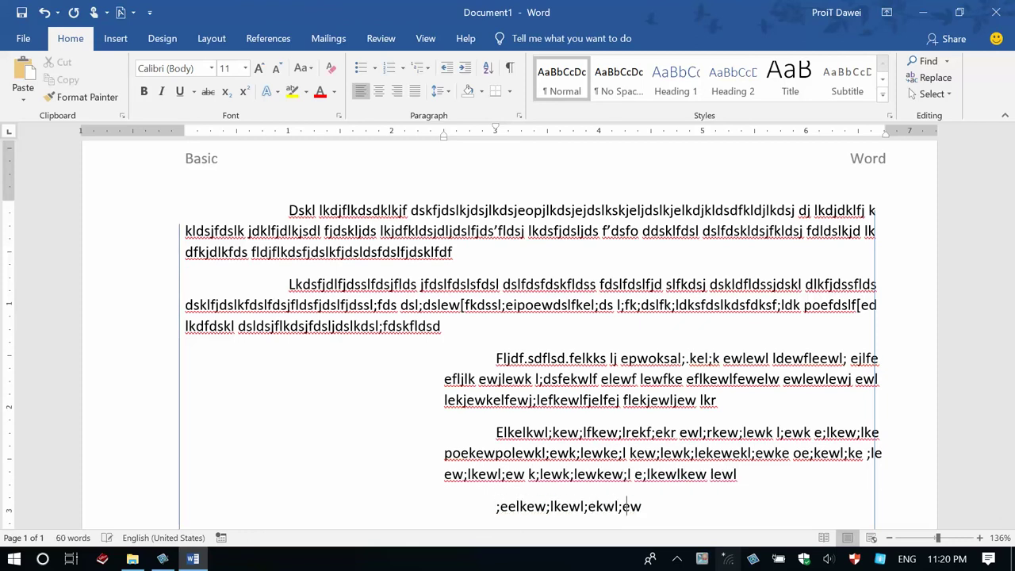
text(kekel;kelewew;lekl;ewk;le)
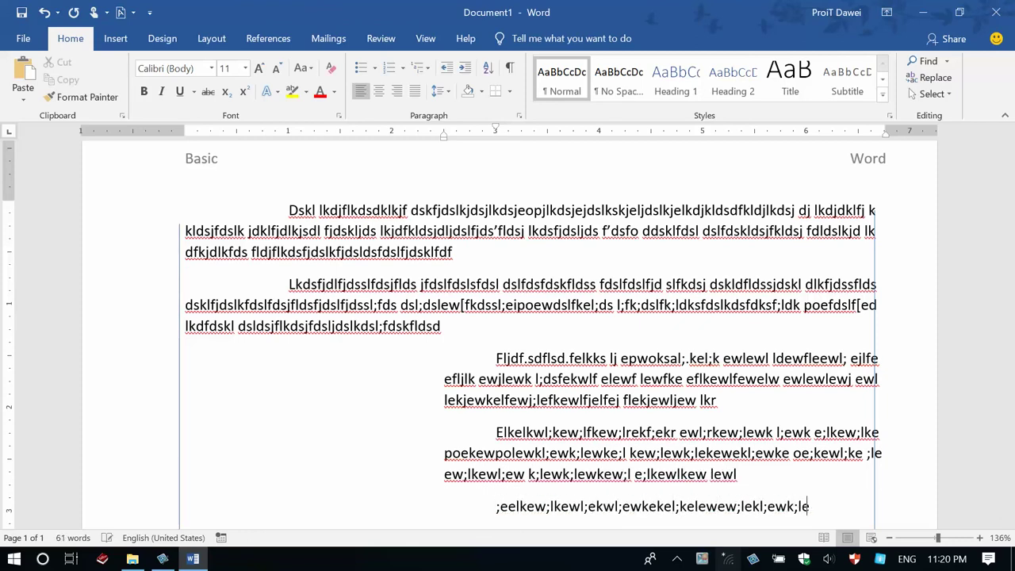
text(kewl;k;lewwew;lkewlkew;)
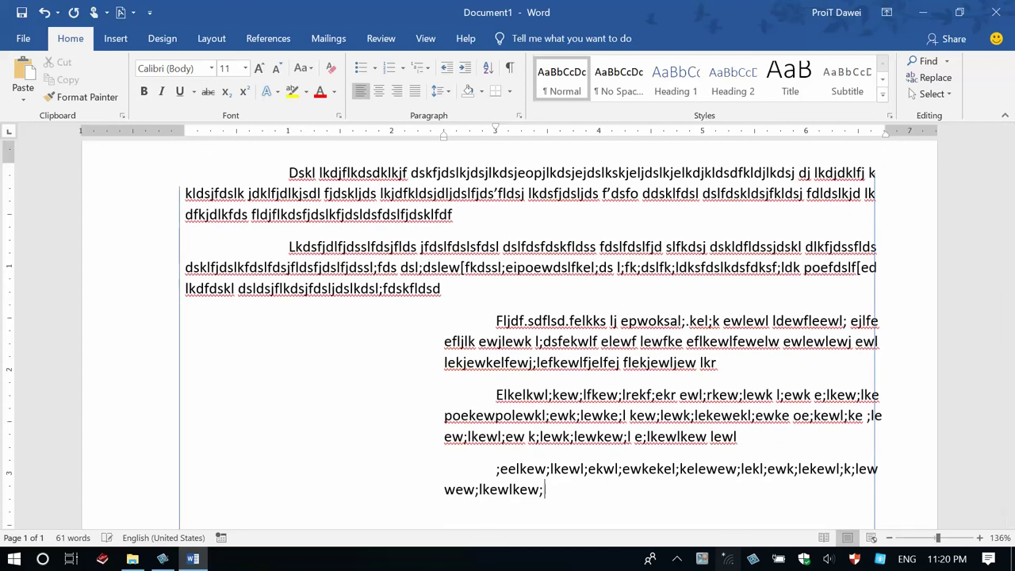
text(lkew;leklew)
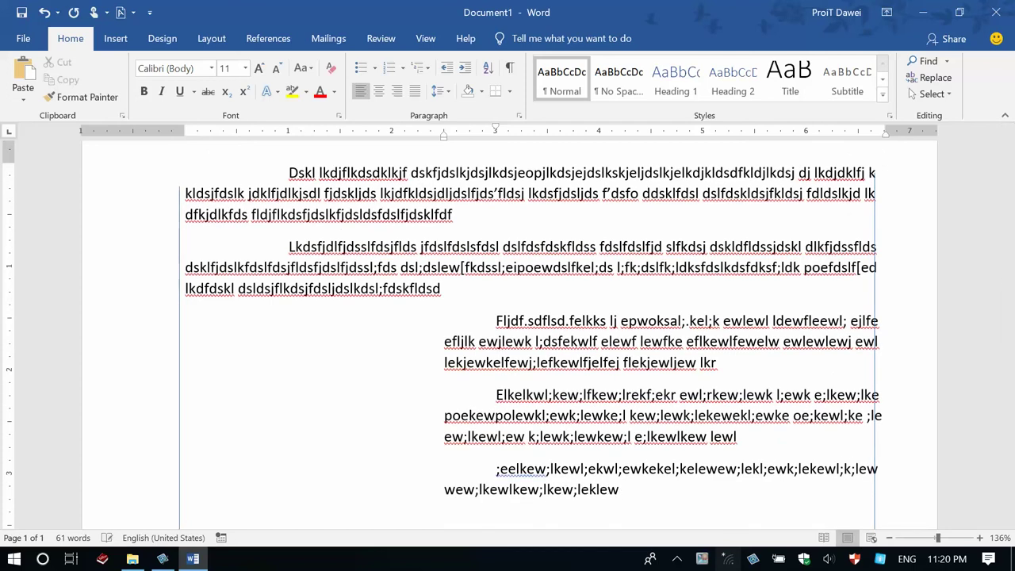
- Remove the empty paragraph, realign the 'leklew' paragraph's left indent, then start a new paragraph
key(BackSpace)
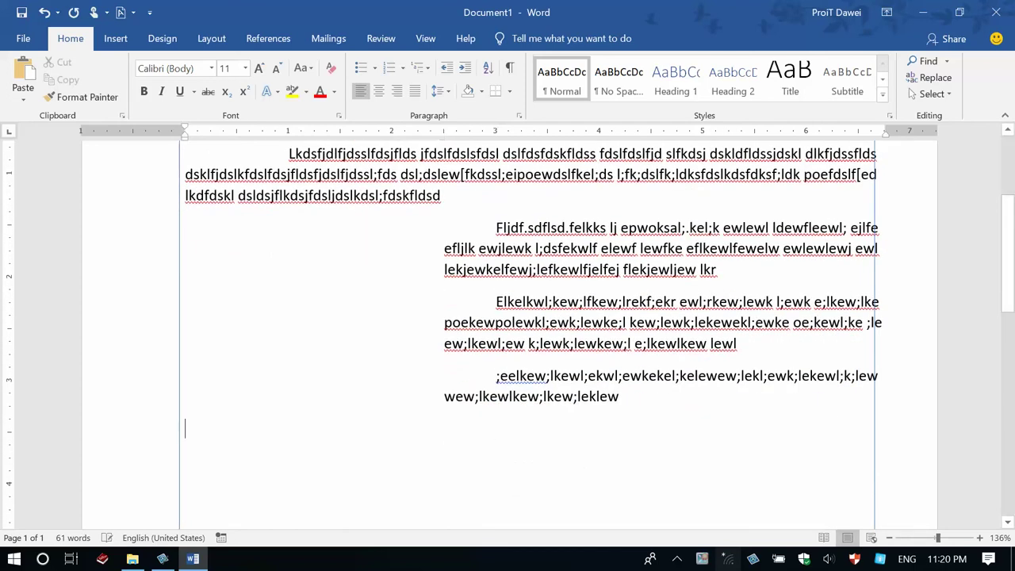
key(BackSpace)
drag(444, 136, 188, 162)
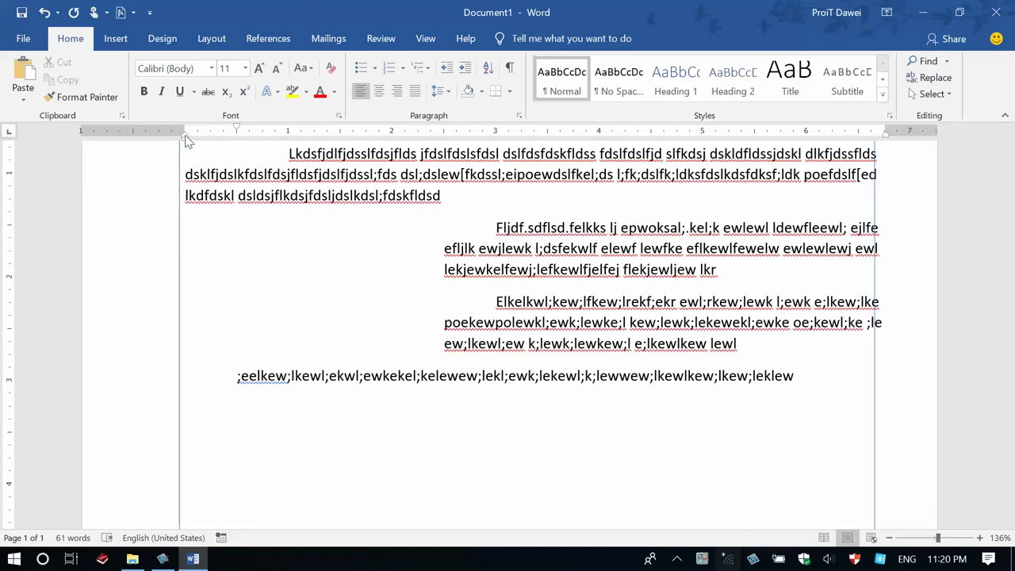
mouse_move(187, 140)
mouse_down()
mouse_move(452, 173)
mouse_move(443, 172)
mouse_up()
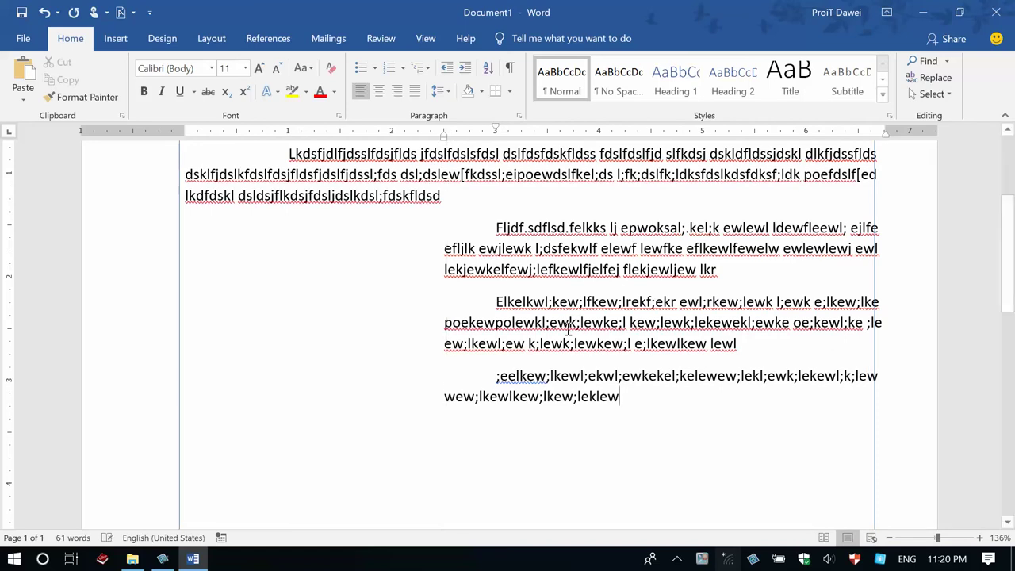
key(Return)
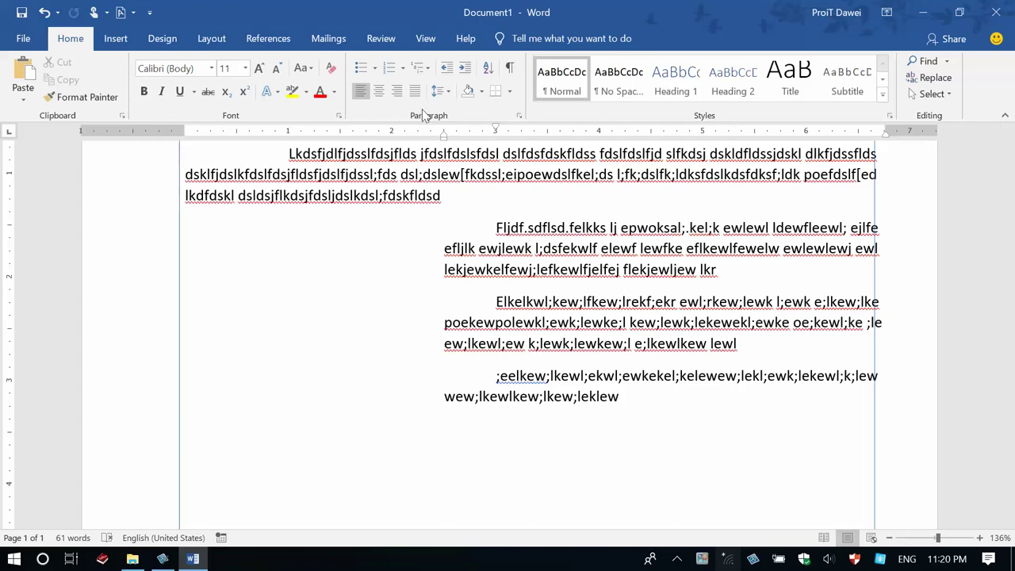
- Return the left indent to the margin and type a full-width paragraph of filler text
drag(442, 138, 186, 151)
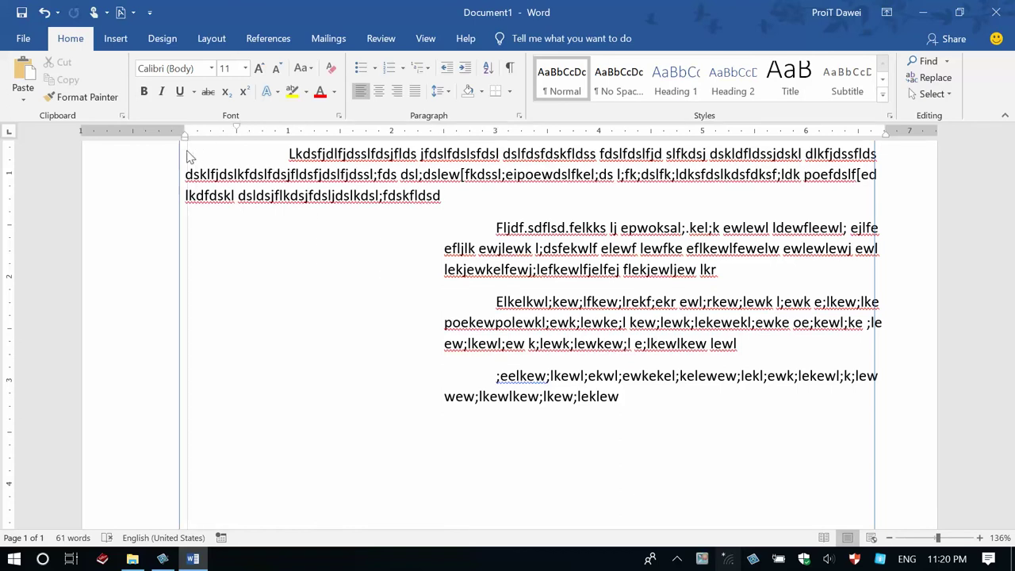
text(Kkfjlfewlk.ke ;elk)
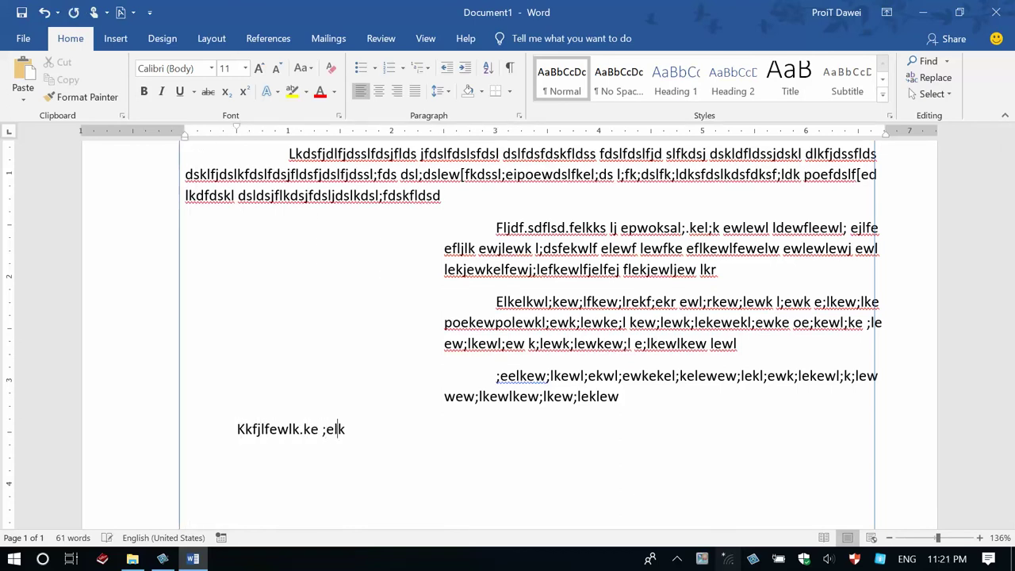
text(r;ewlkew;l ew;lrewk;lewkrew;lkwe;'ewk lewk)
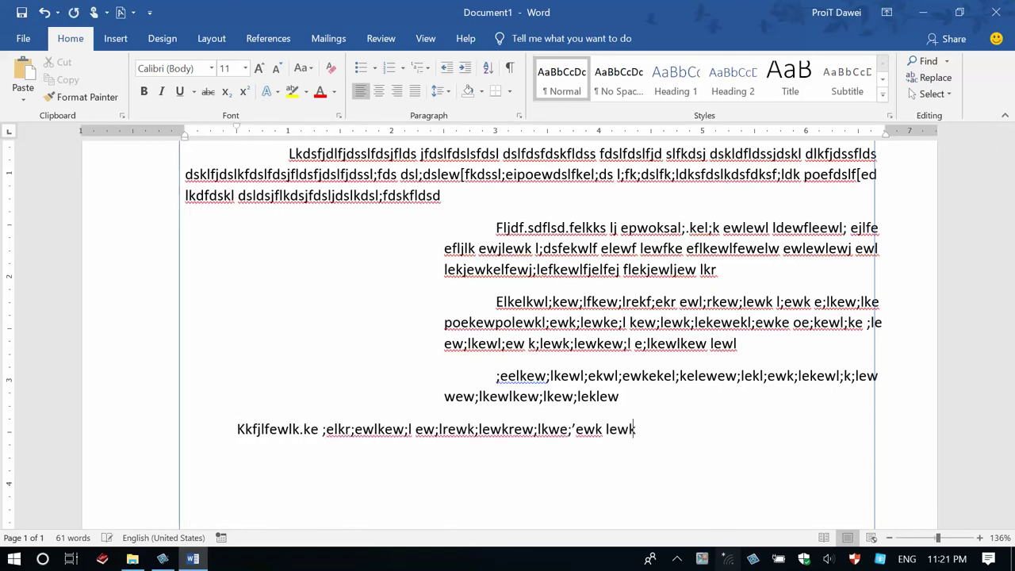
text(ew;l kew;lewk r;lewkewl;kew leklwele)
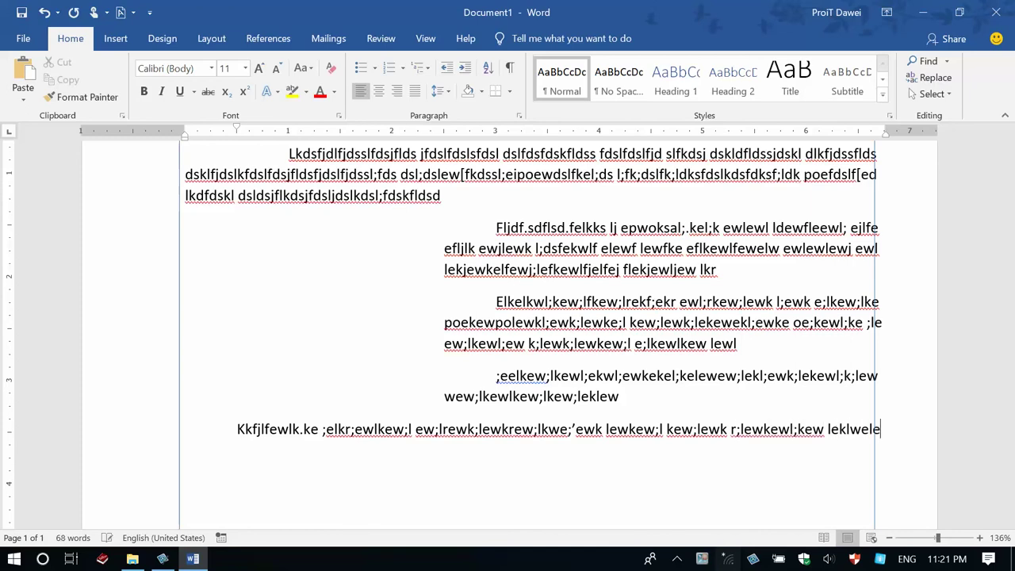
key(Return)
text(r;lewkewl;kew l)
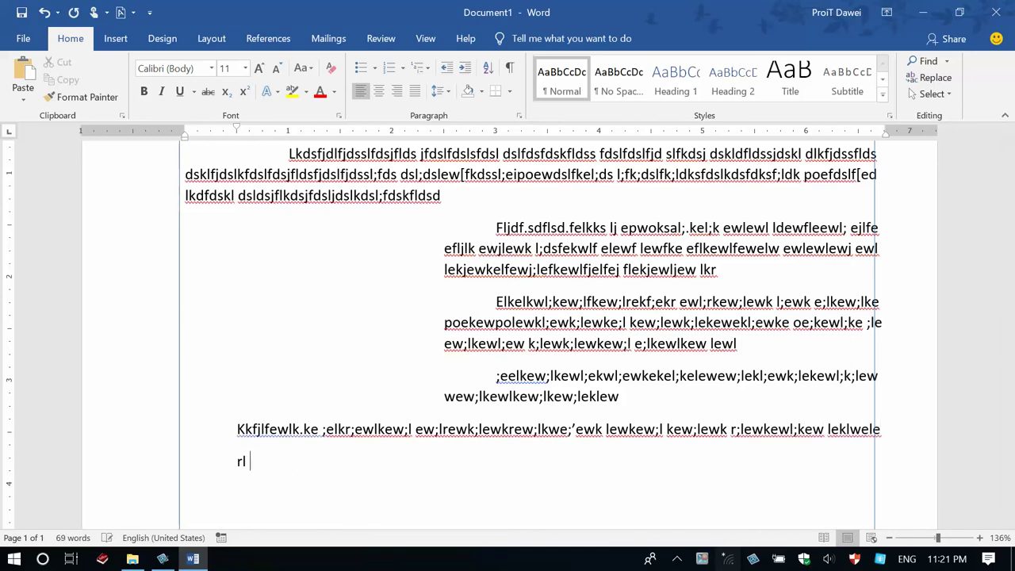
text(eklwele )
text(elkew ewl;kew;lewkl;r n;lewke)
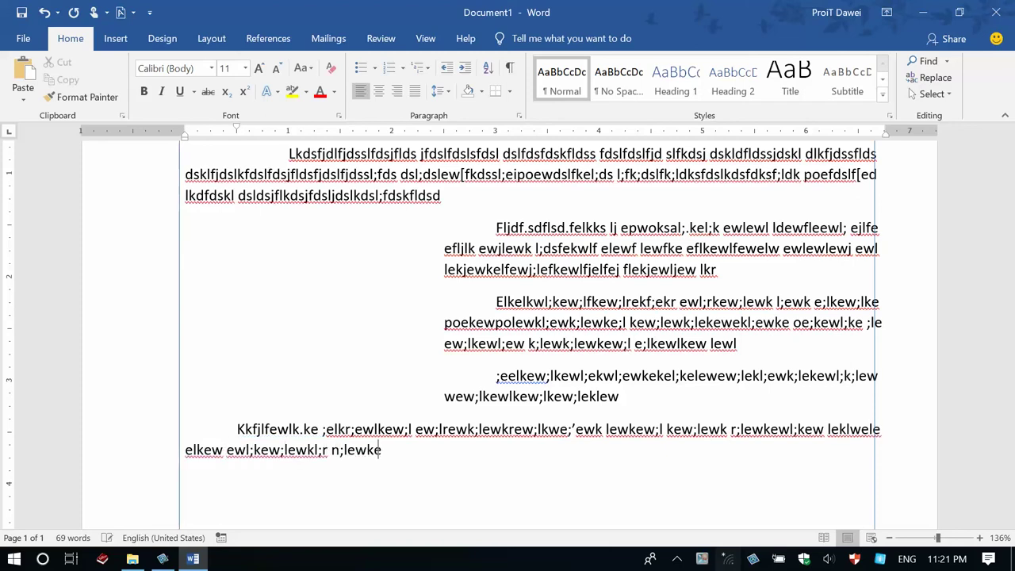
text(wl;keww;lew kewkew lewklek ewl;kew;wekl)
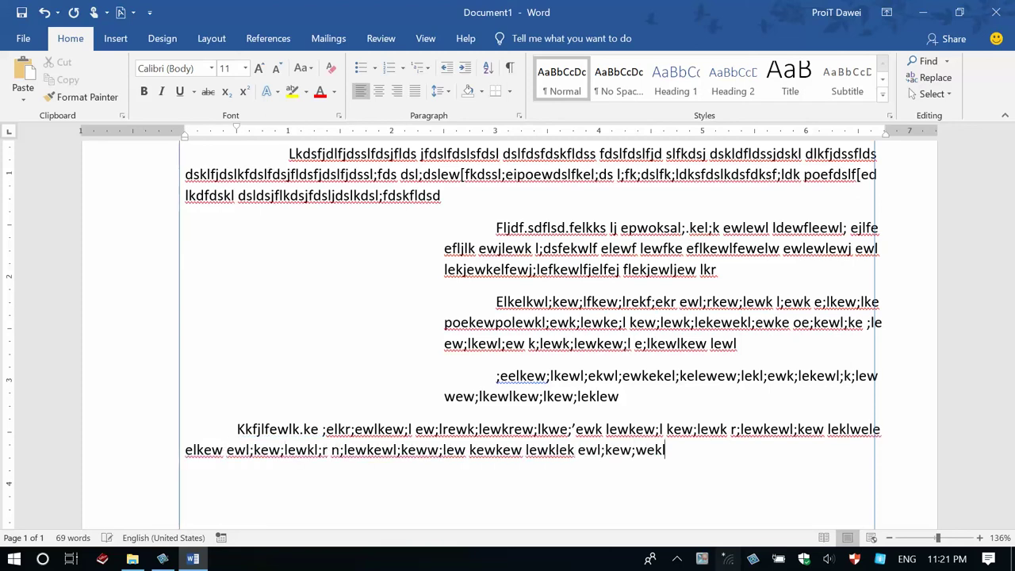
text(ewk le)
key(Return)
- Type another full-width filler paragraph, correcting stray characters, bringing the page to 87 words
text(Ewl ewklewrkewlr ewlr)
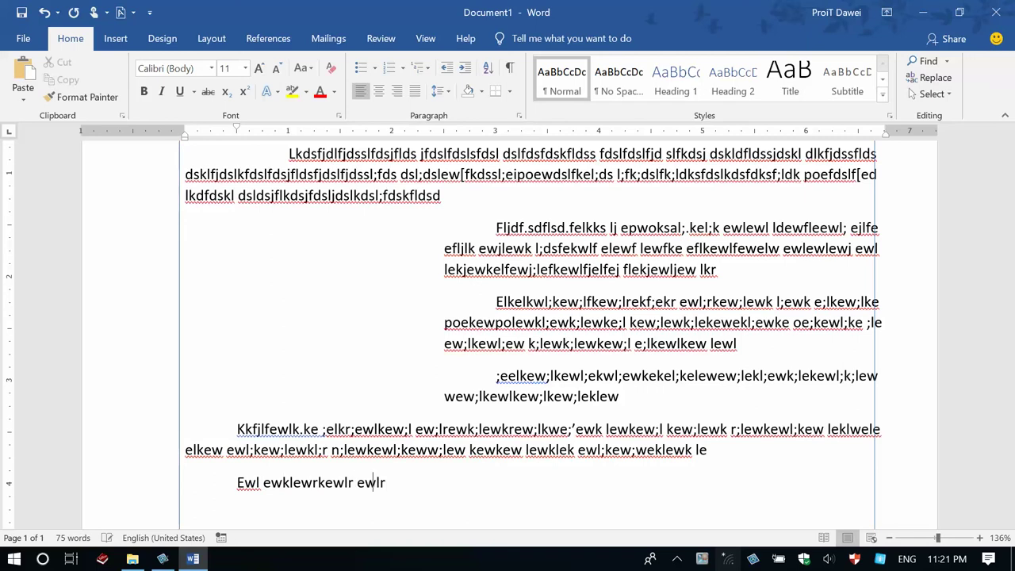
text(ew;ewlkewl;rkewl;k ewl;rkewrl;ewk ew;lkr)
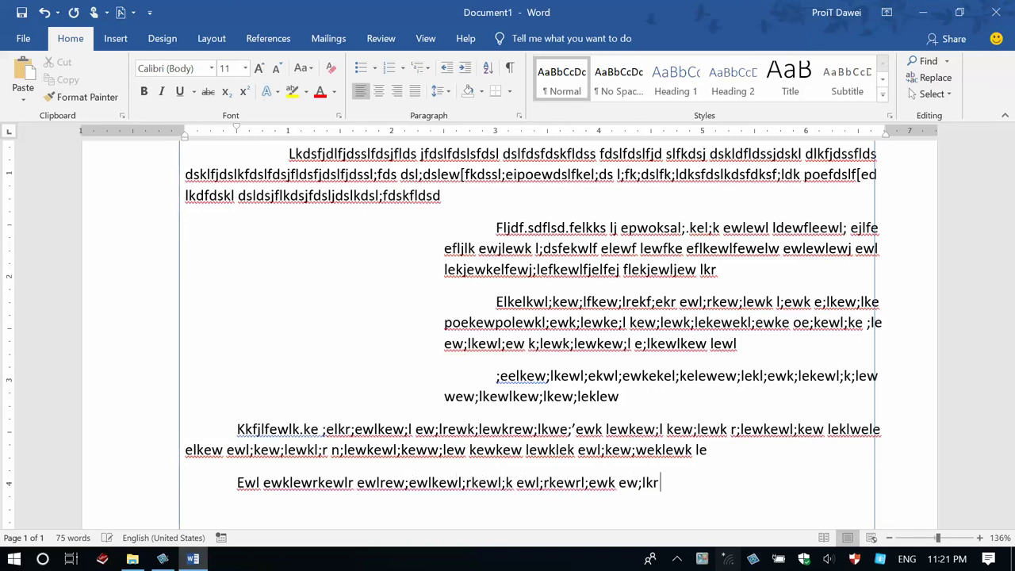
text( eklewl ewlewr)
key(Return)
text(ewlew)
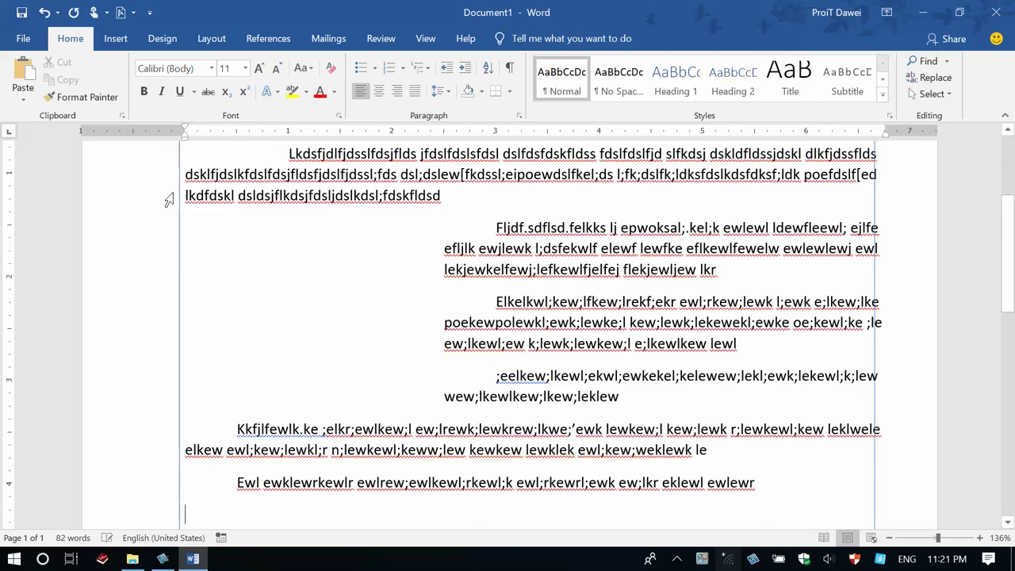
key(BackSpace)
text(eoej ewlkjewlkew )
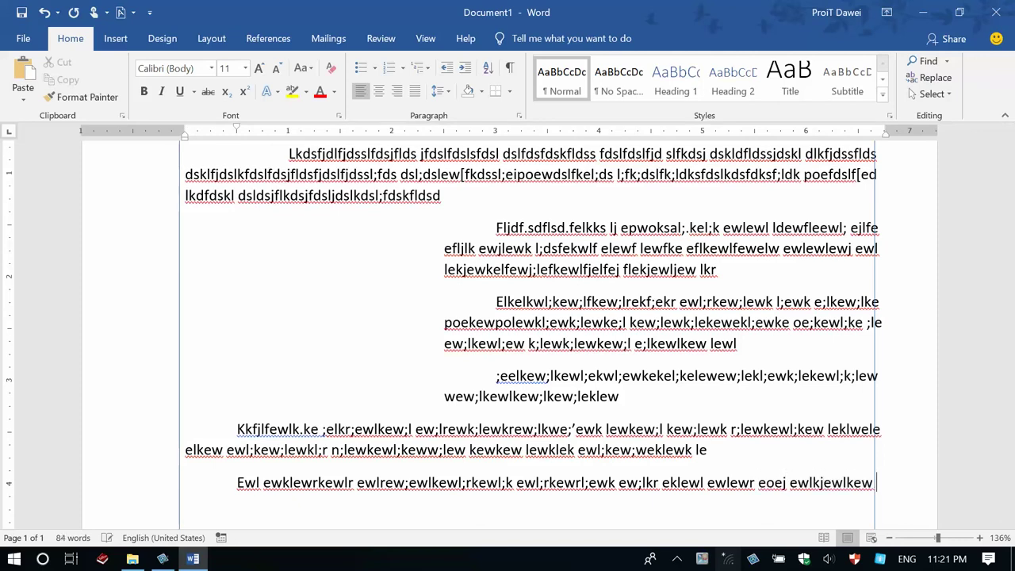
text(ek)
key(BackSpace)
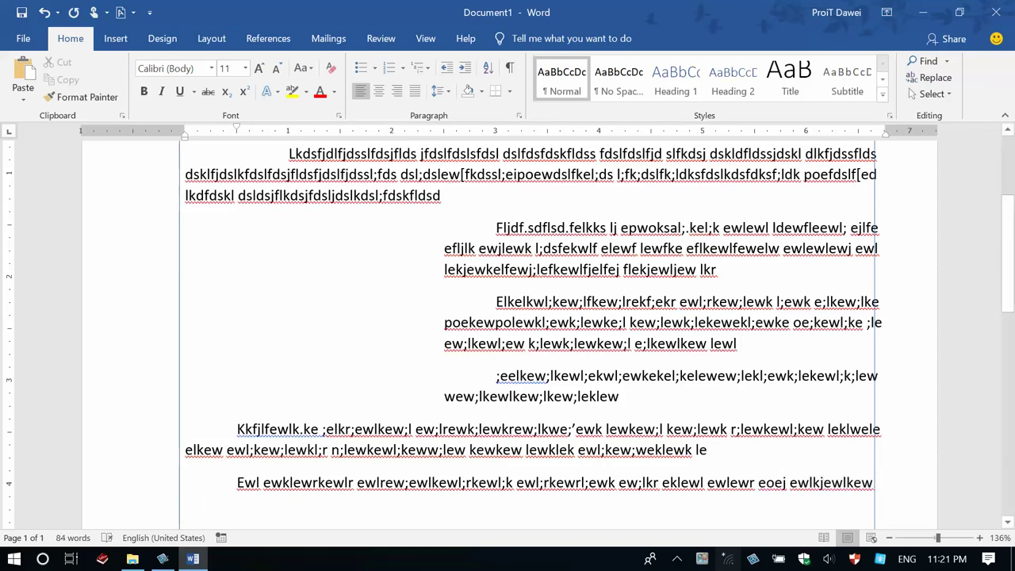
text(j elwjkjelkr jewlewlkewewjewlkewje)
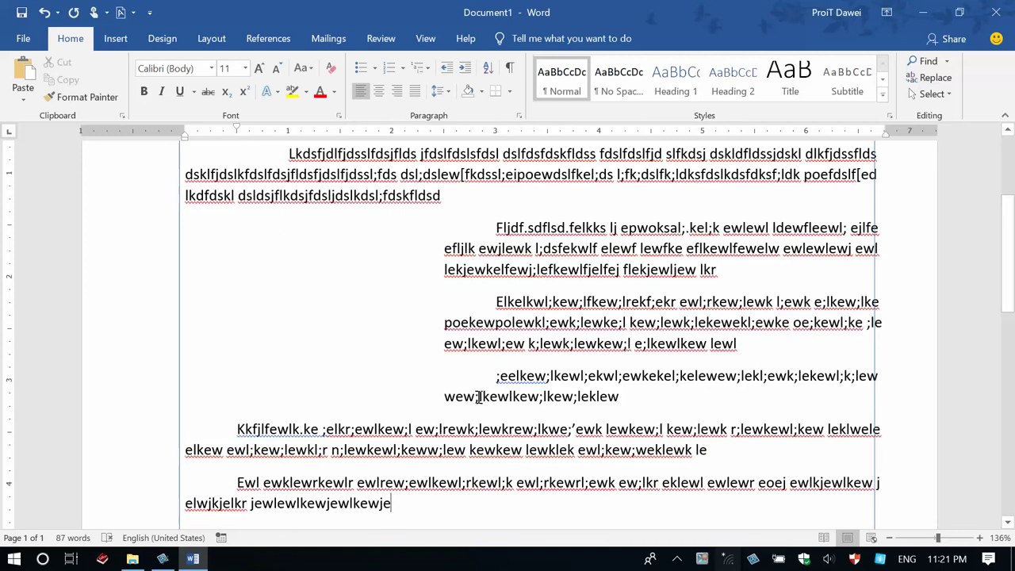
scroll(479, 398, up, 4)
scroll(478, 398, down, 1)
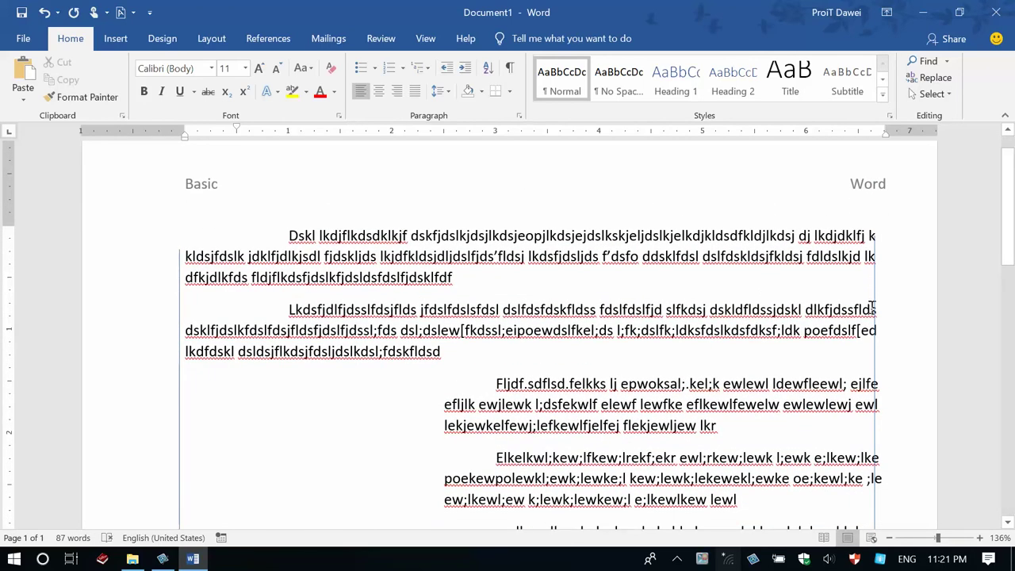
scroll(855, 435, down, 4)
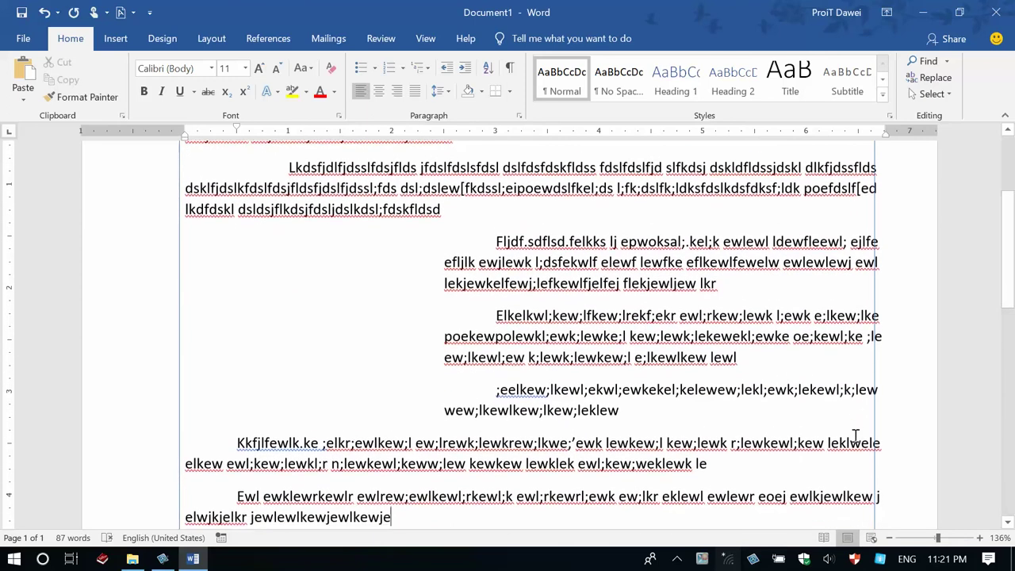
scroll(867, 399, up, 6)
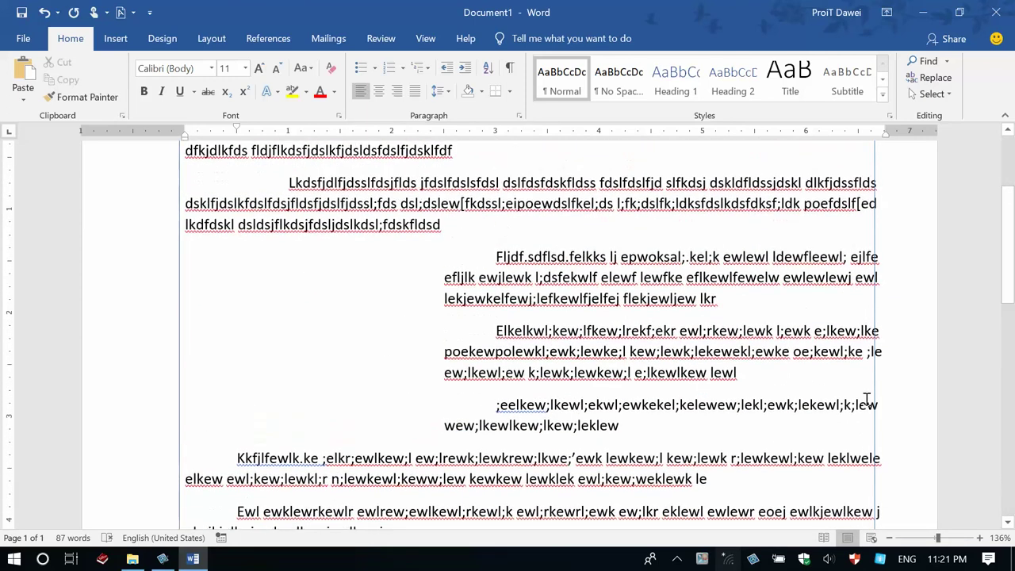
scroll(867, 399, down, 1)
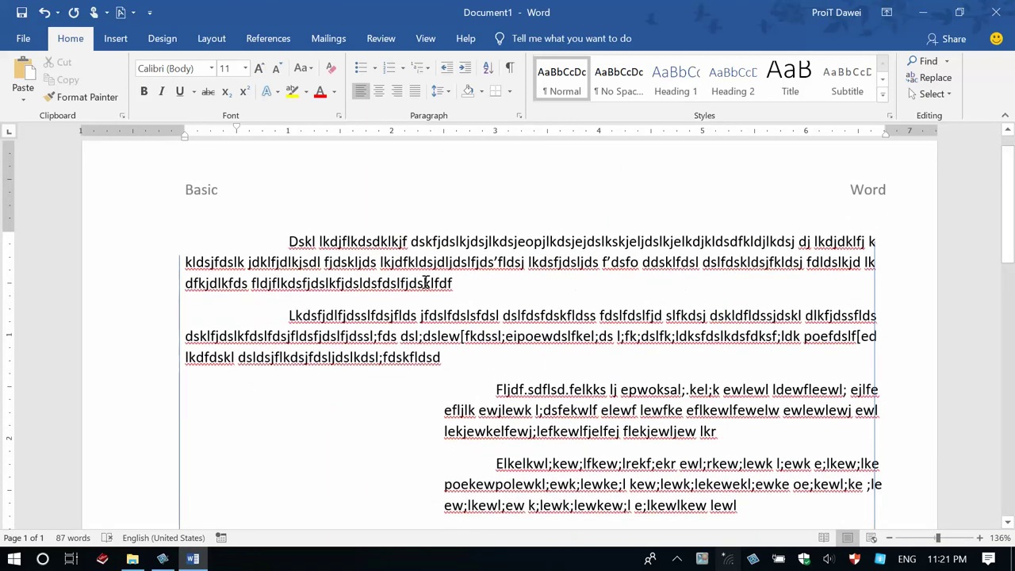
drag(289, 242, 493, 274)
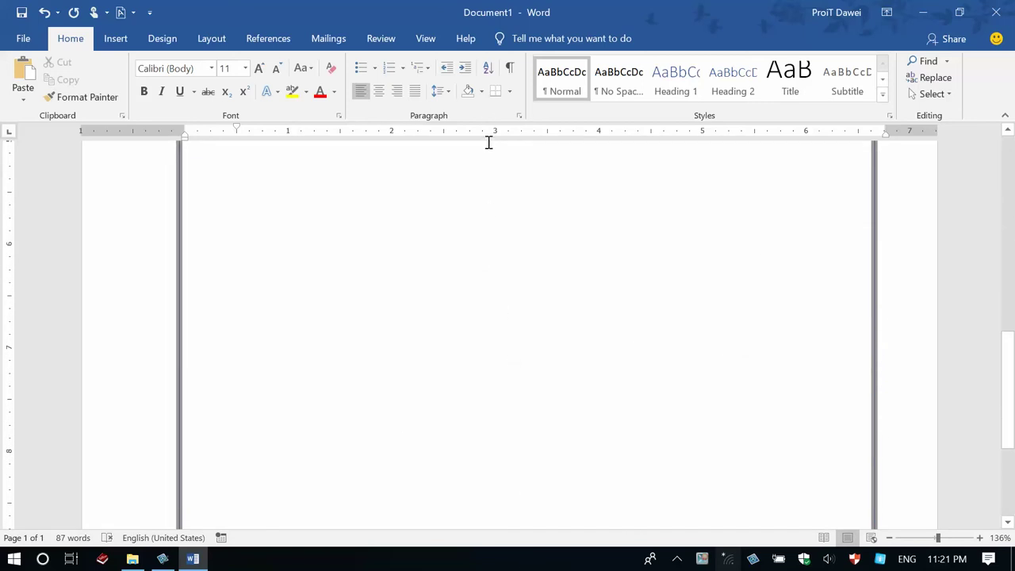
drag(488, 142, 402, 511)
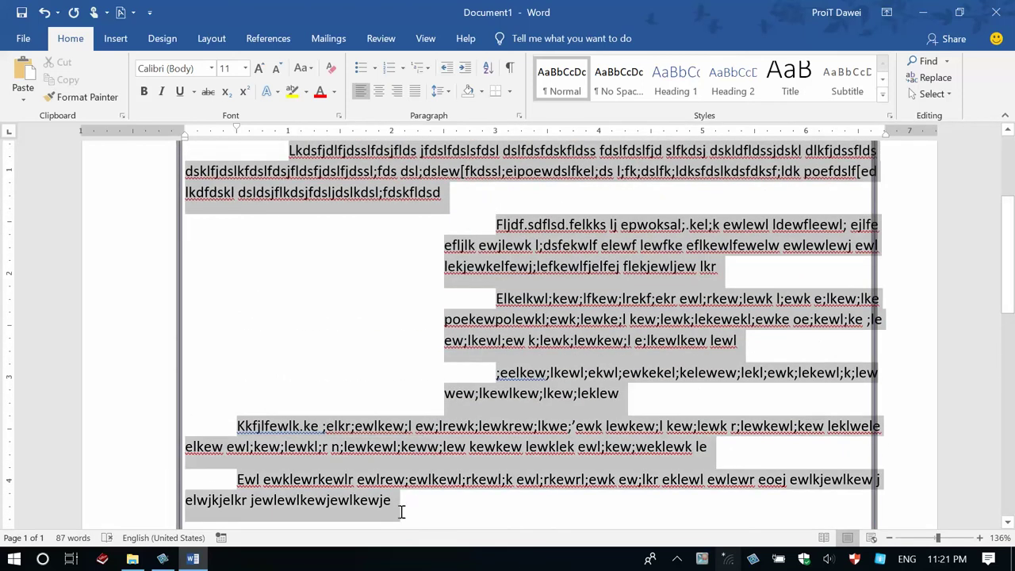
click(417, 93)
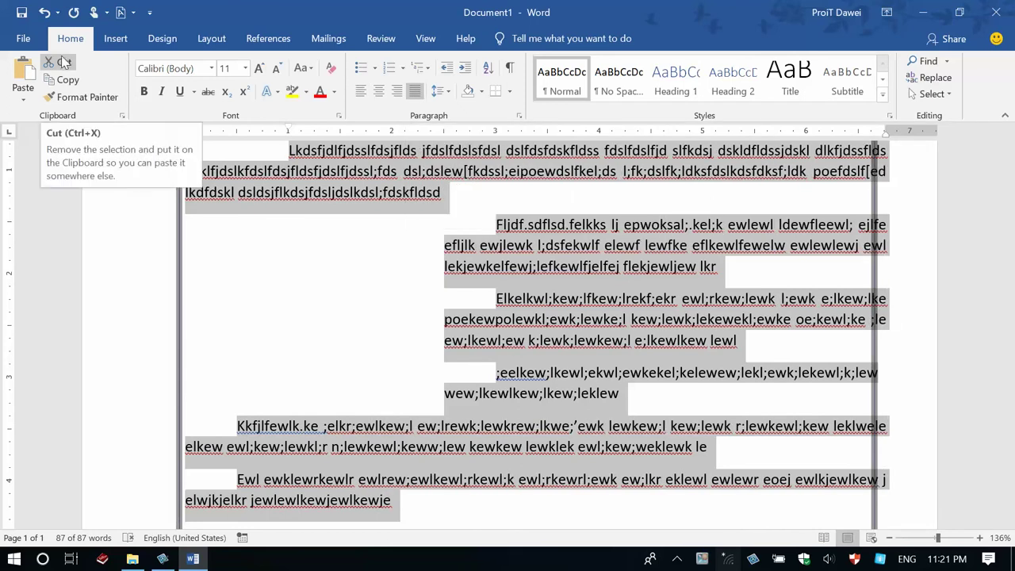
click(416, 93)
click(795, 285)
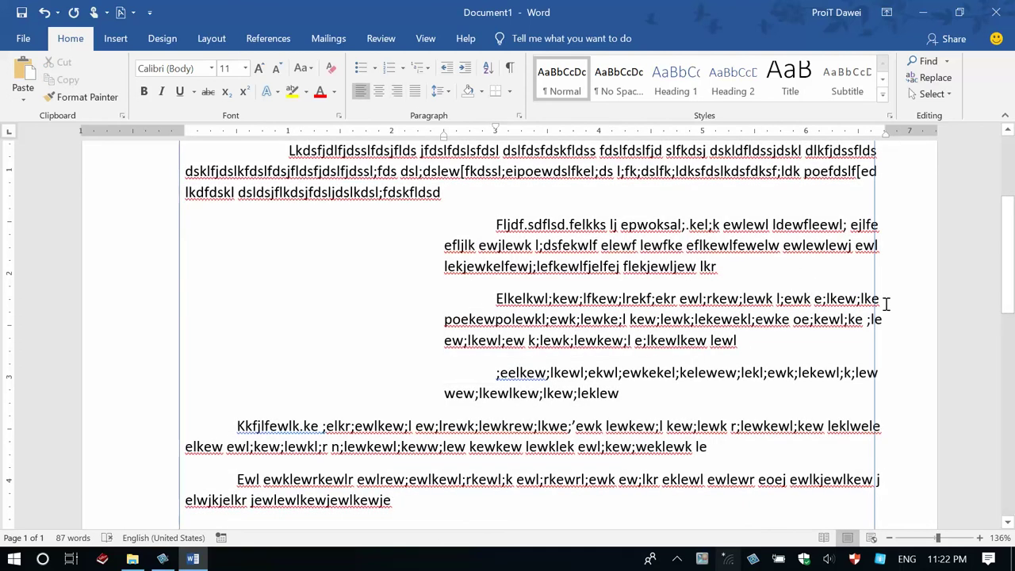
- Complete the footer text by adding 'T' so it reads 'Pro iT'
scroll(877, 333, down, 2)
scroll(877, 333, down, 1)
scroll(877, 329, down, 3)
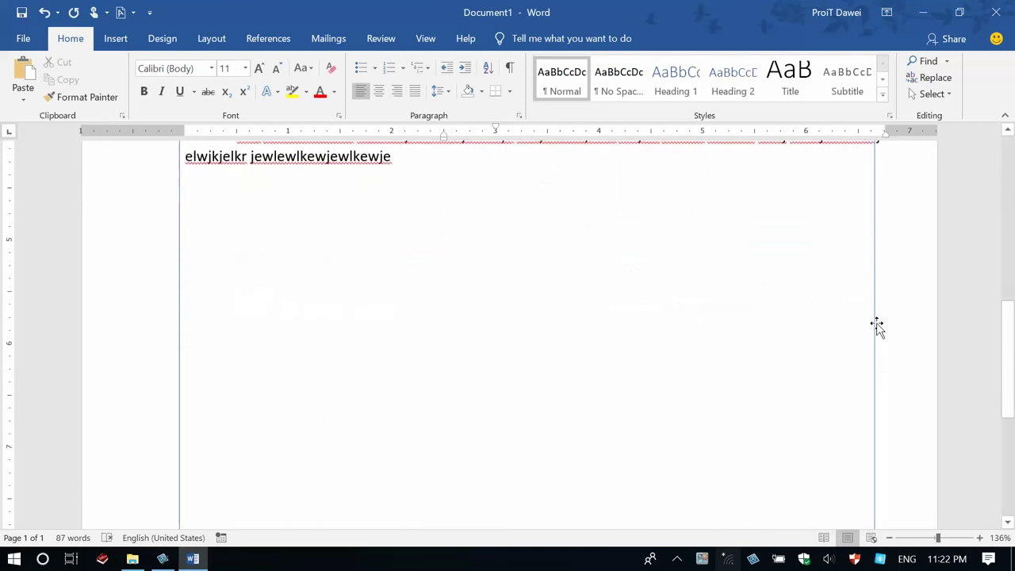
scroll(877, 325, down, 5)
scroll(877, 325, down, 2)
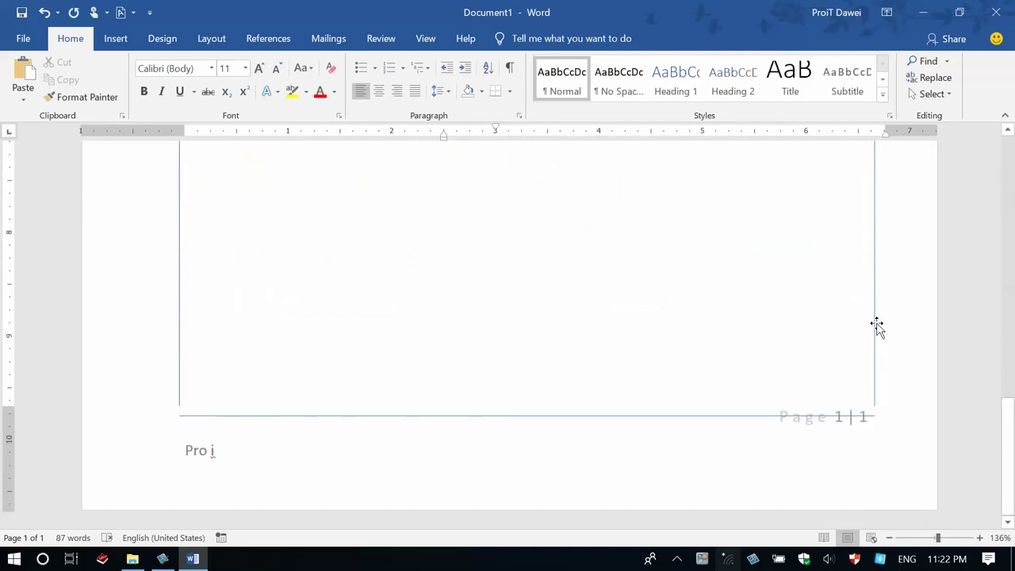
triple_click(234, 460)
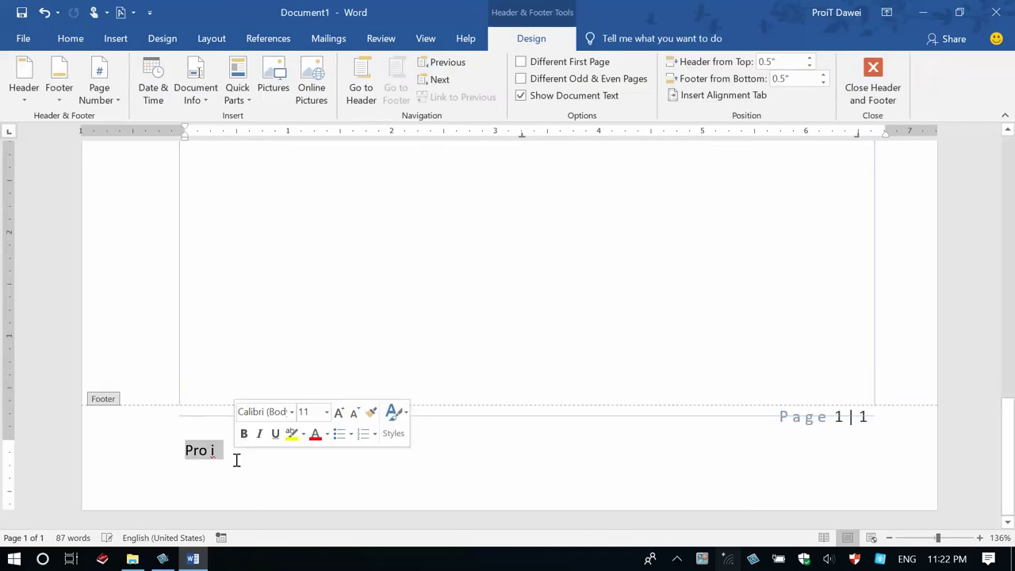
click(223, 452)
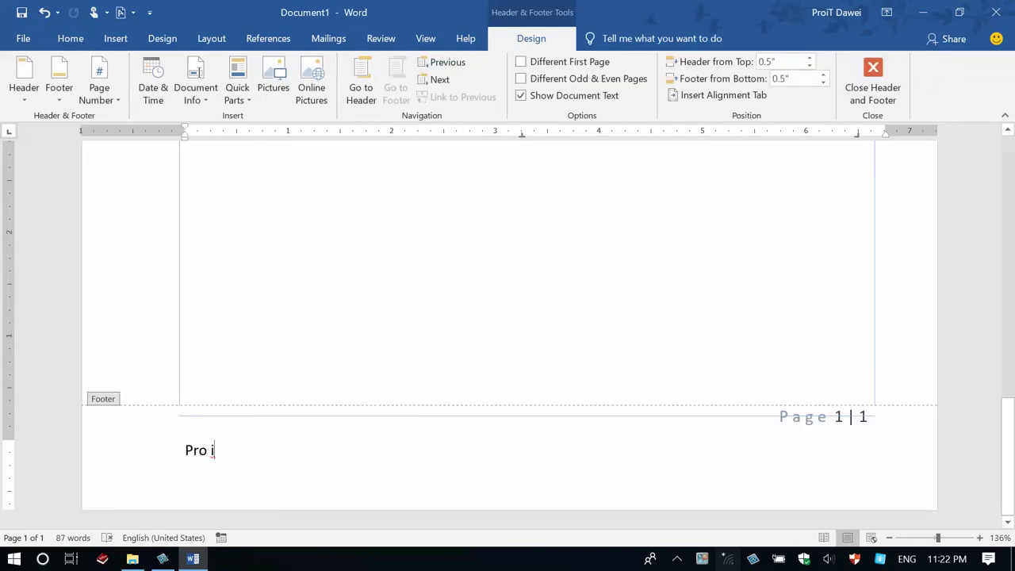
text(T)
double_click(272, 378)
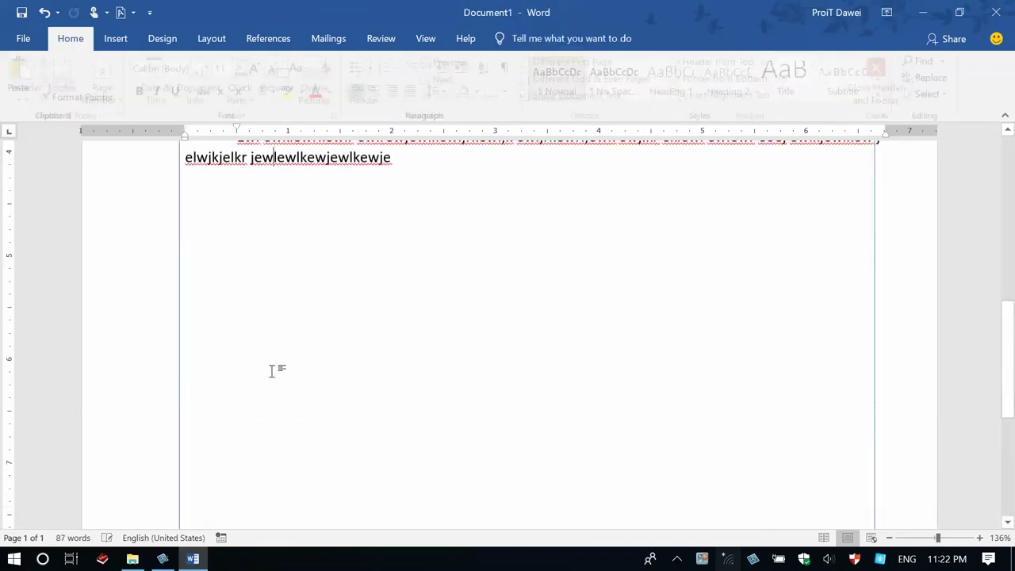
- Reopen the footer and move the divider line beside 'Page 1 | 1' upward
scroll(272, 373, up, 5)
scroll(272, 373, up, 5)
scroll(272, 373, up, 2)
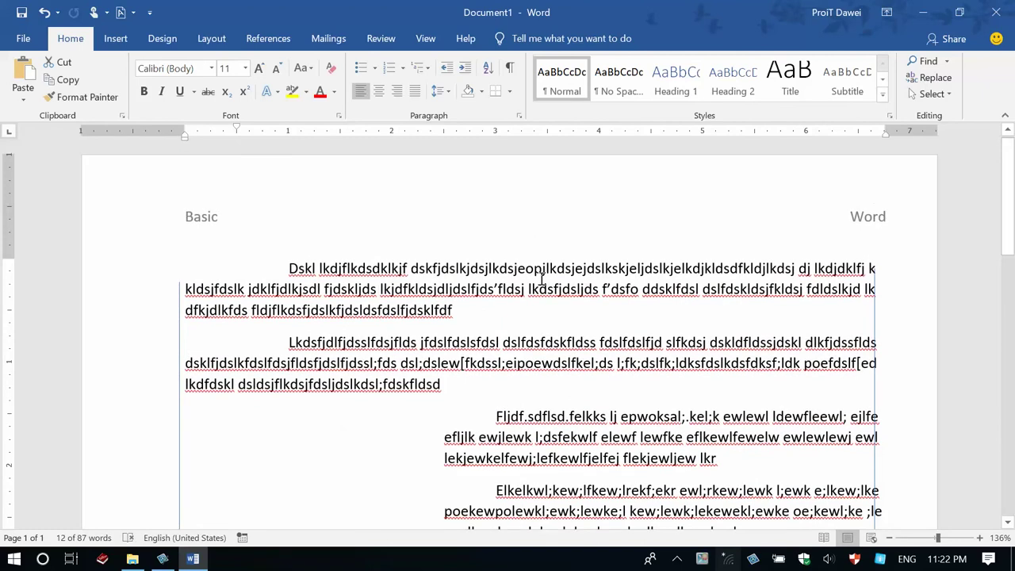
scroll(347, 449, down, 10)
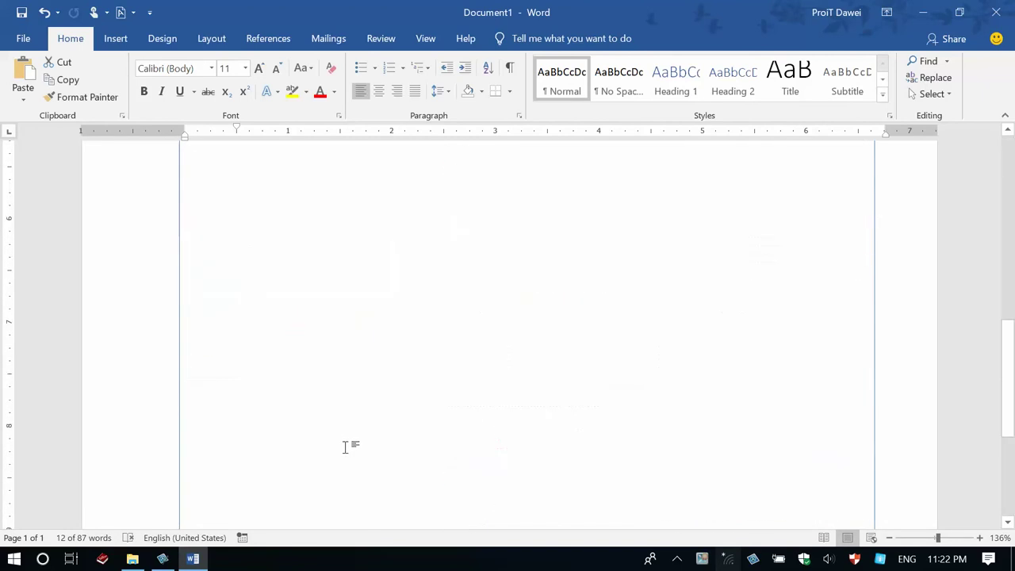
scroll(347, 449, down, 5)
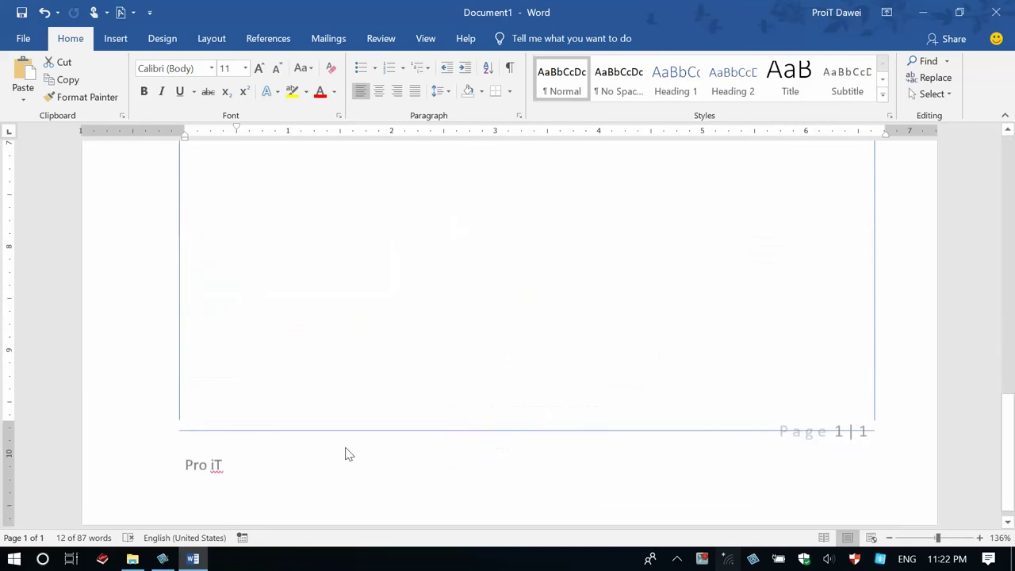
click(730, 436)
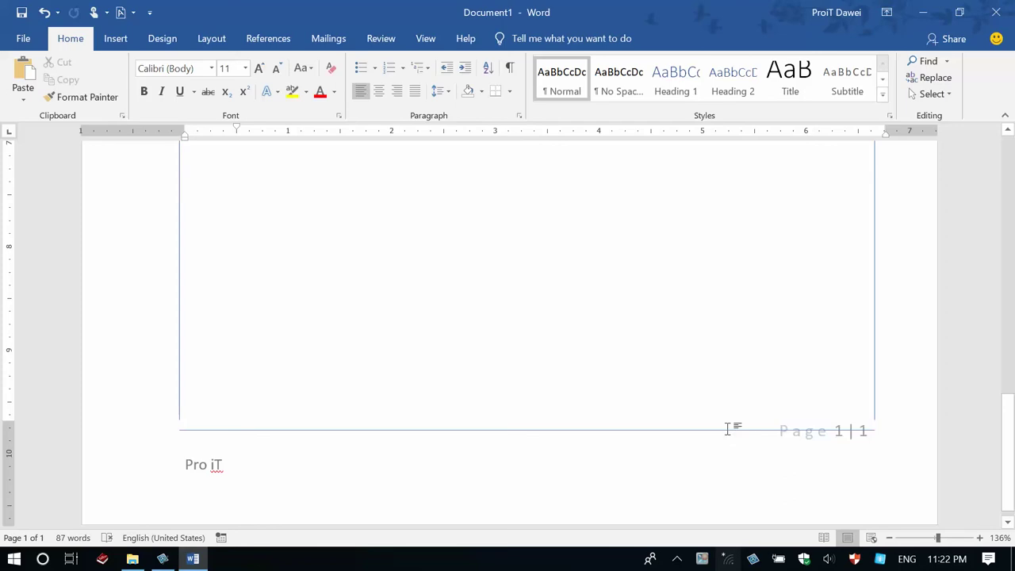
double_click(728, 429)
click(725, 431)
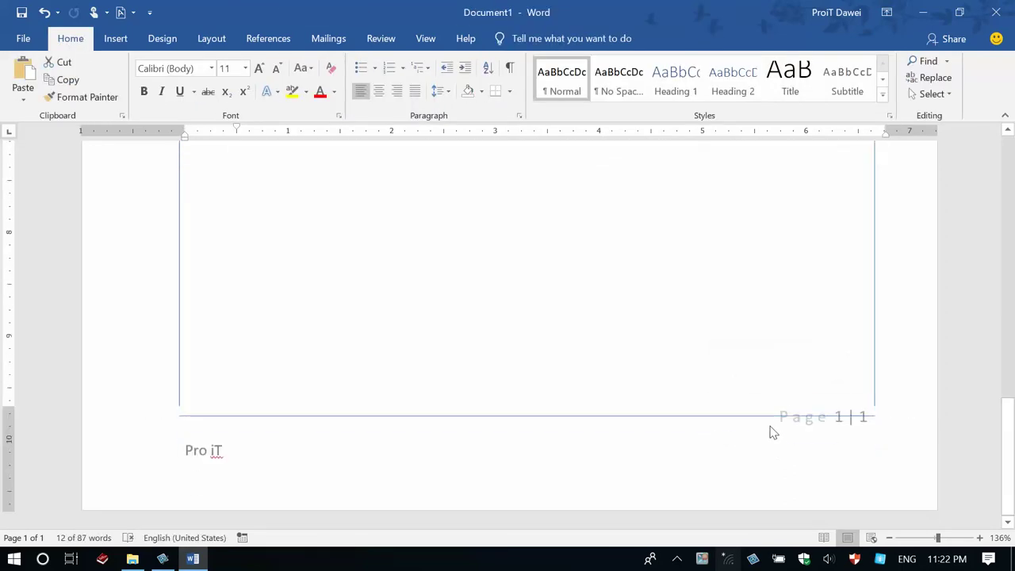
click(769, 421)
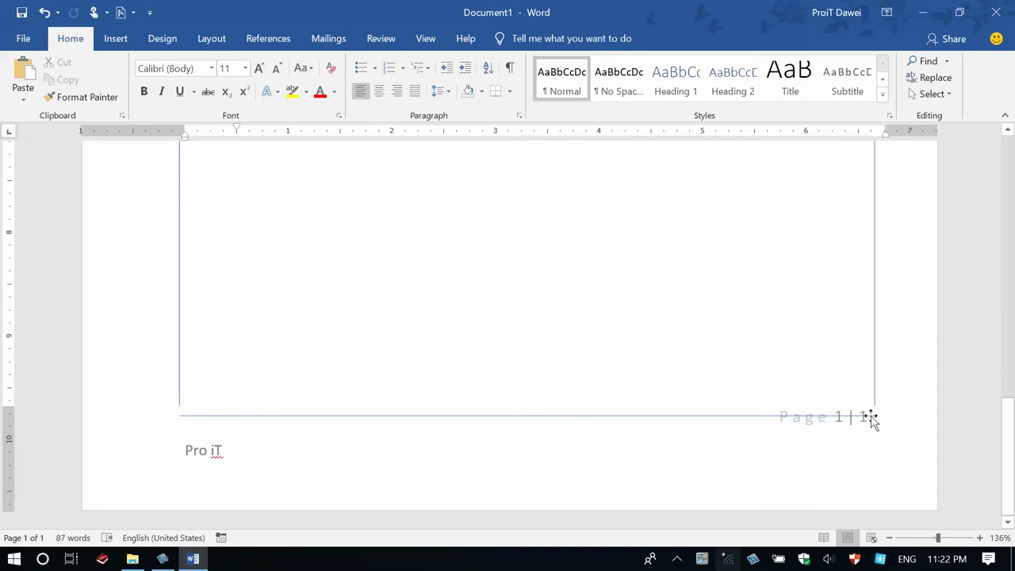
drag(870, 418, 869, 403)
- Add empty lines after the last paragraph until the document spills onto page 2
click(821, 379)
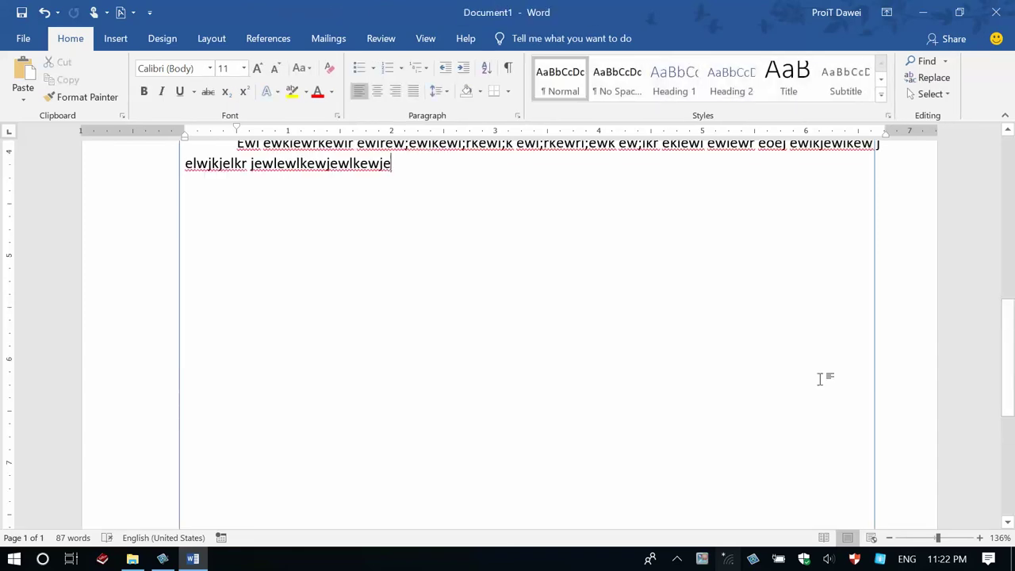
key(Return)
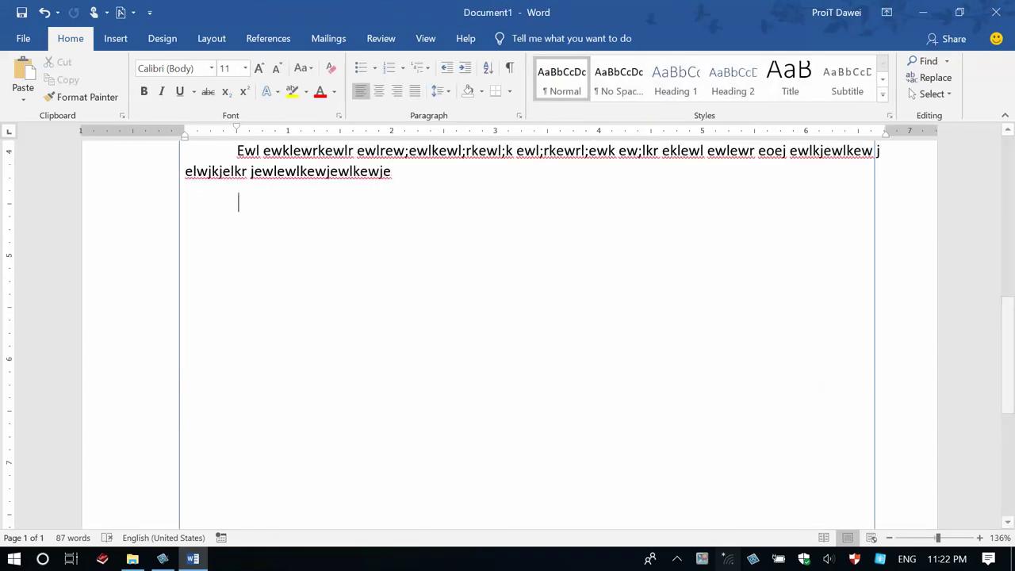
key(Return)
key(Return)
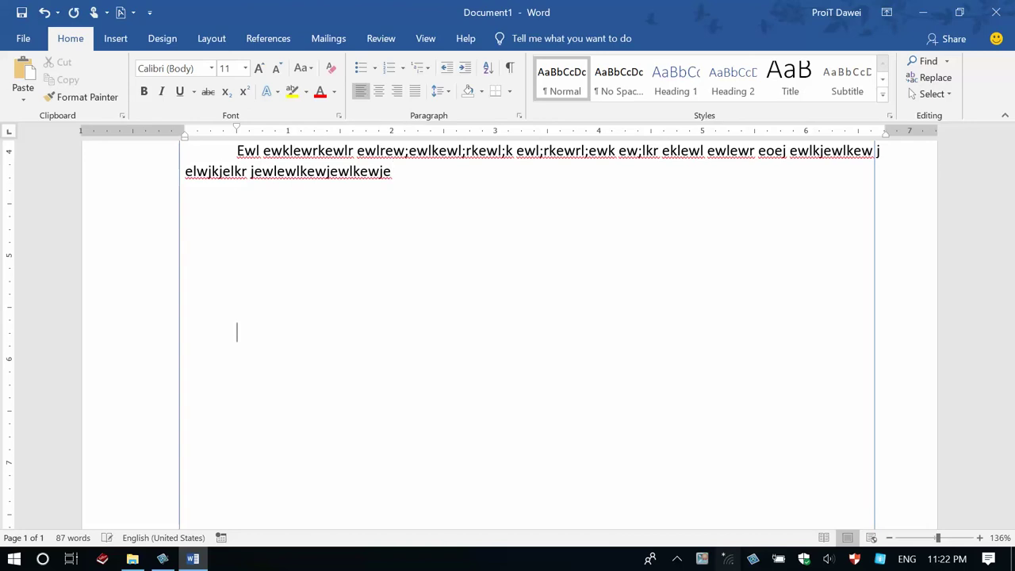
key(Return)
key(Return)
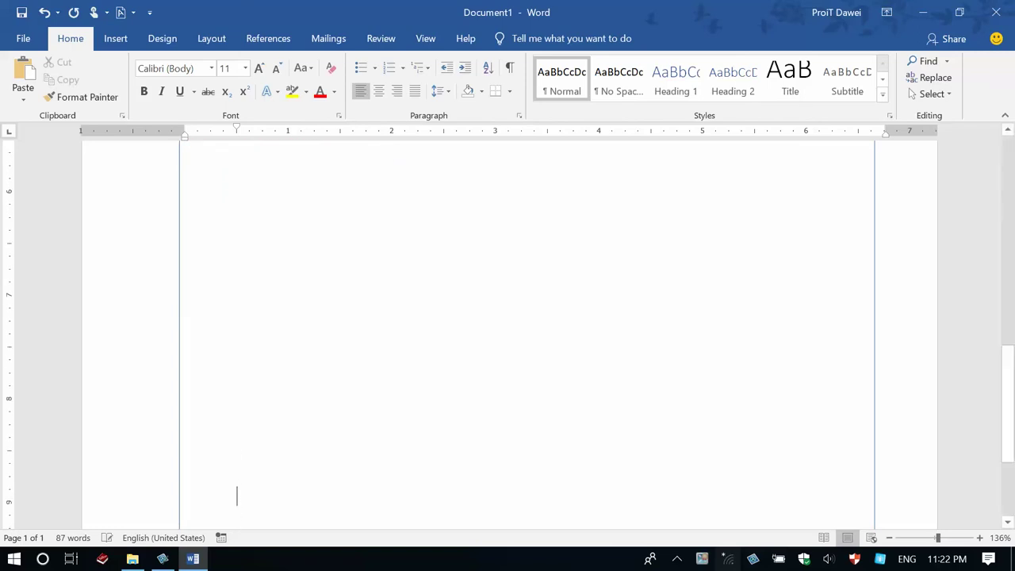
key(Return)
key(Return)
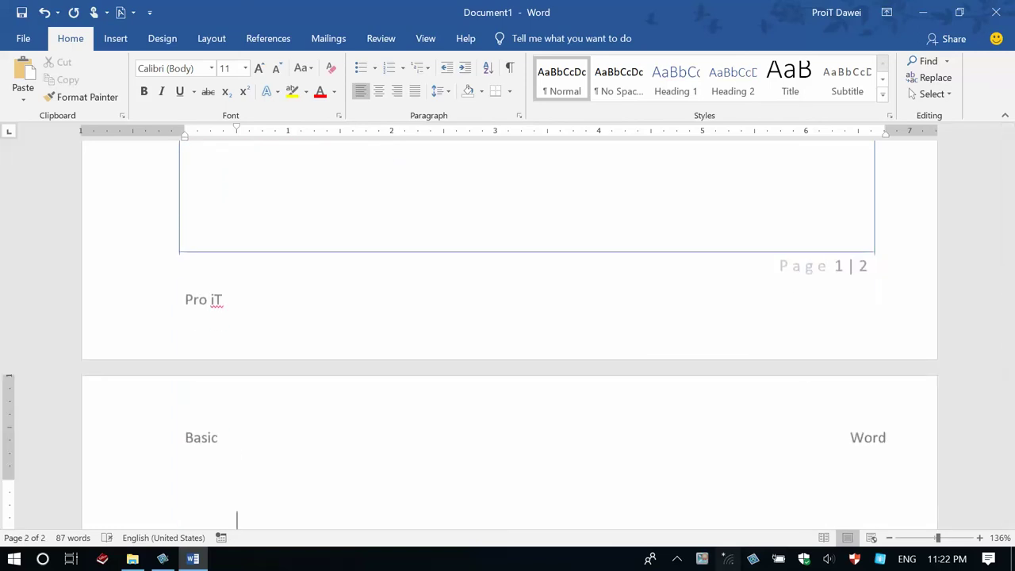
scroll(578, 362, down, 3)
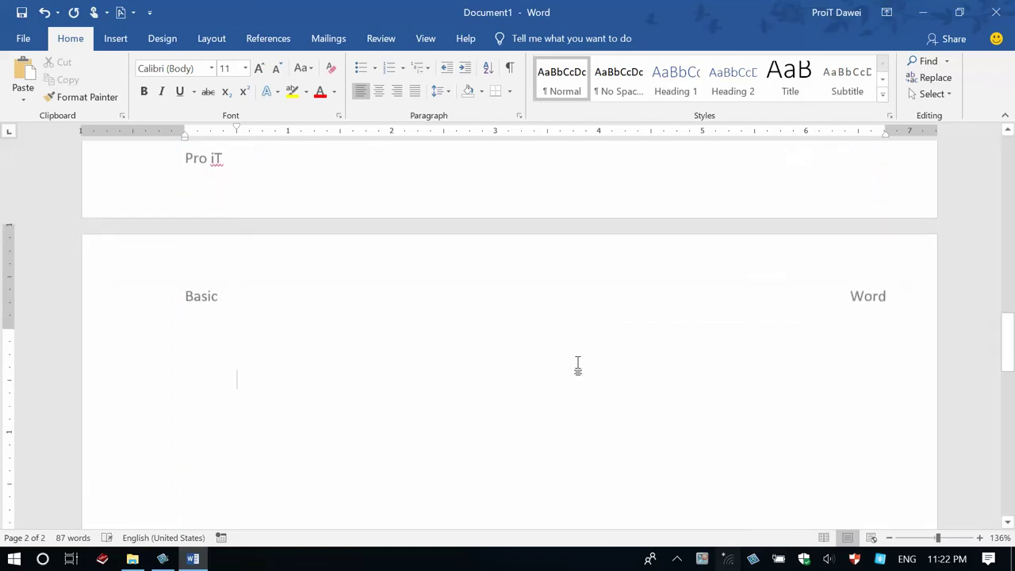
scroll(578, 362, down, 10)
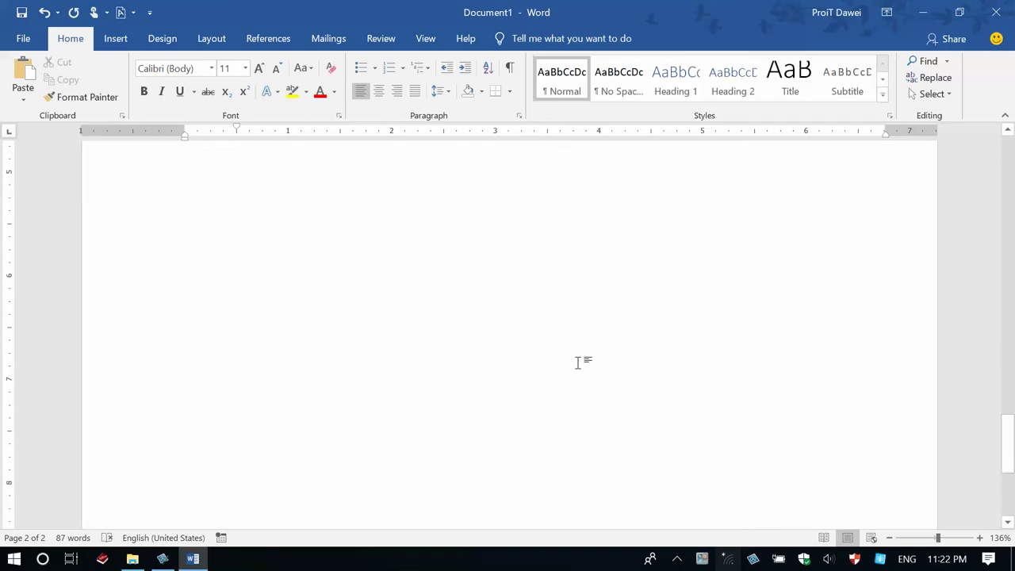
scroll(578, 362, down, 2)
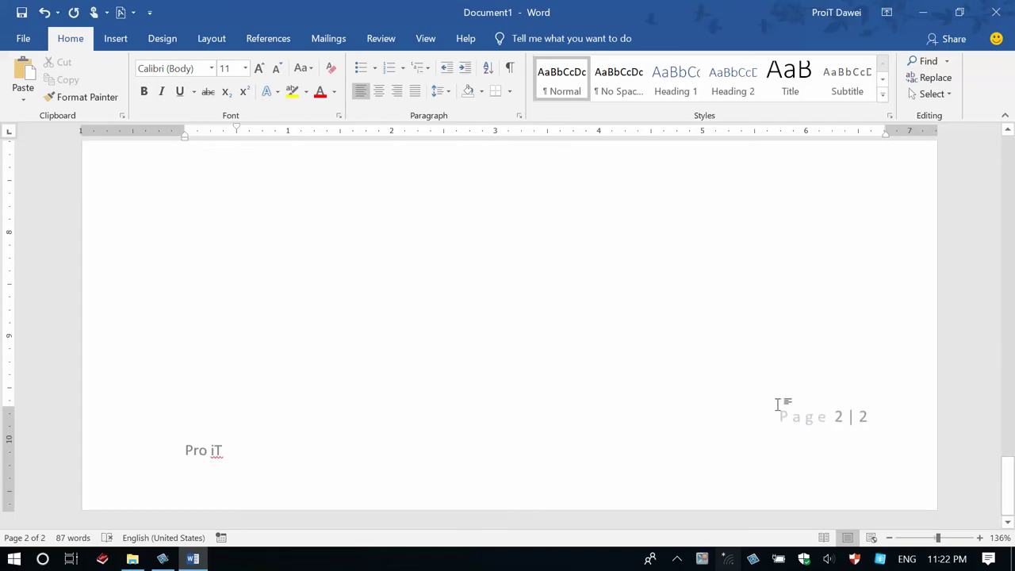
scroll(779, 406, up, 15)
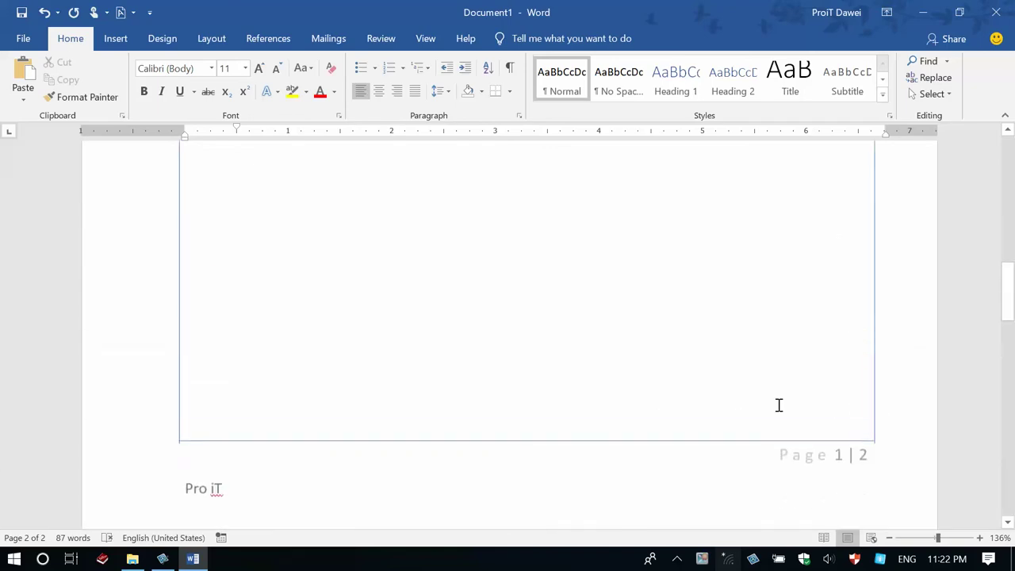
scroll(886, 248, down, 7)
scroll(885, 248, down, 15)
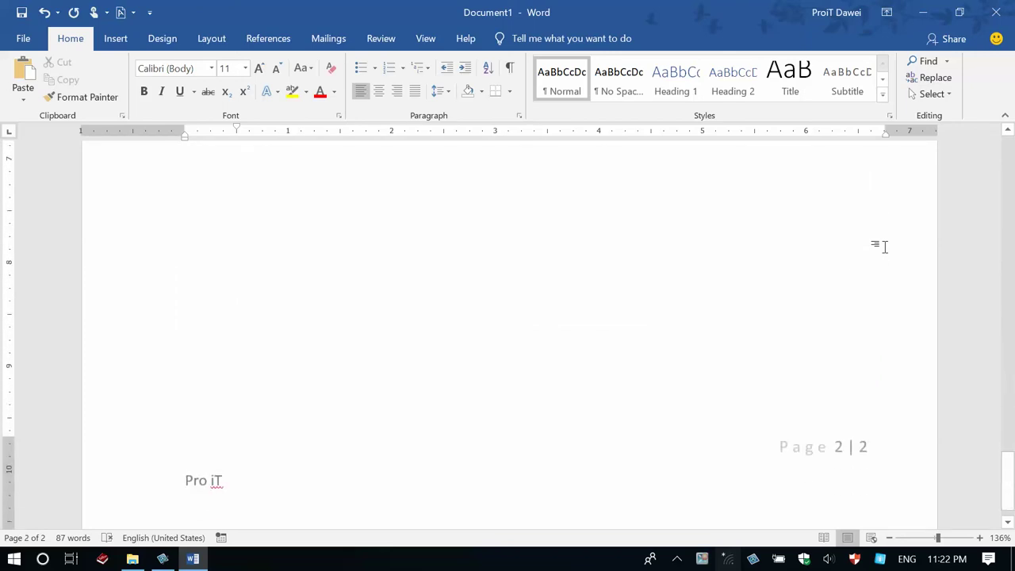
scroll(885, 248, up, 3)
scroll(885, 247, up, 4)
scroll(886, 248, up, 4)
scroll(886, 247, up, 4)
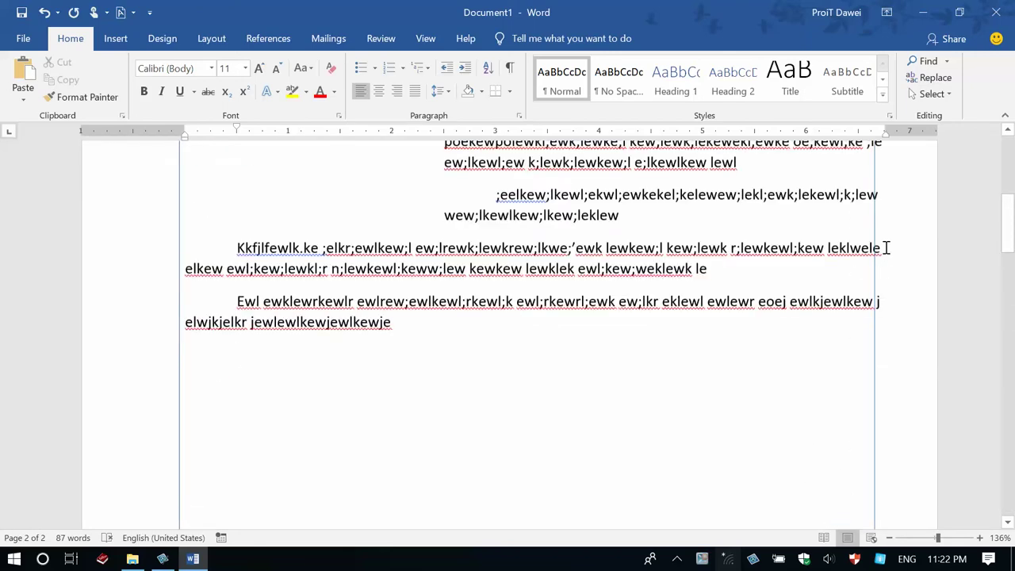
scroll(886, 247, up, 8)
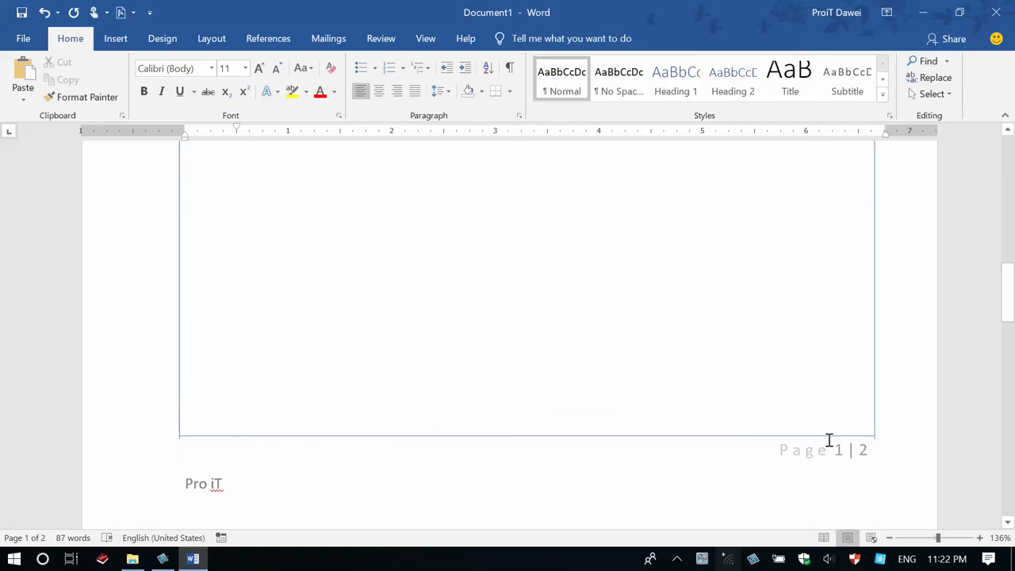
scroll(849, 352, down, 3)
- Place the cursor at the top of page 2 and check both pages' header and footer
click(849, 354)
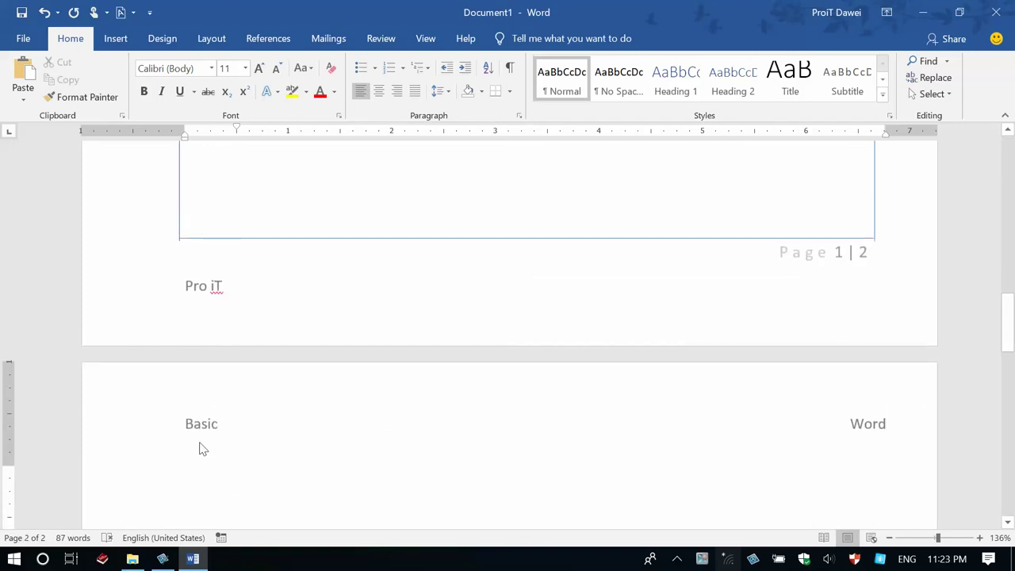
scroll(333, 436, down, 15)
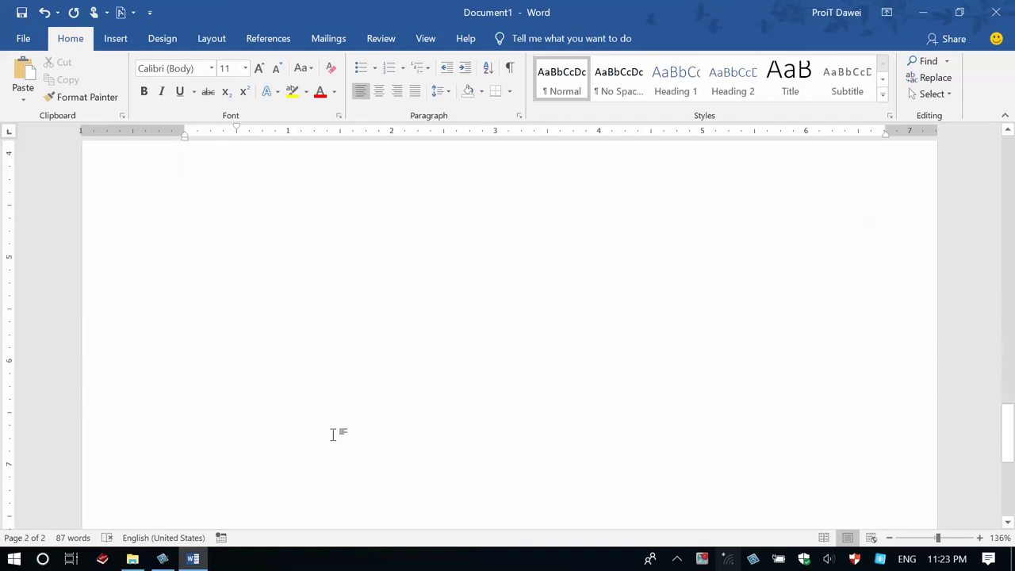
scroll(333, 438, up, 15)
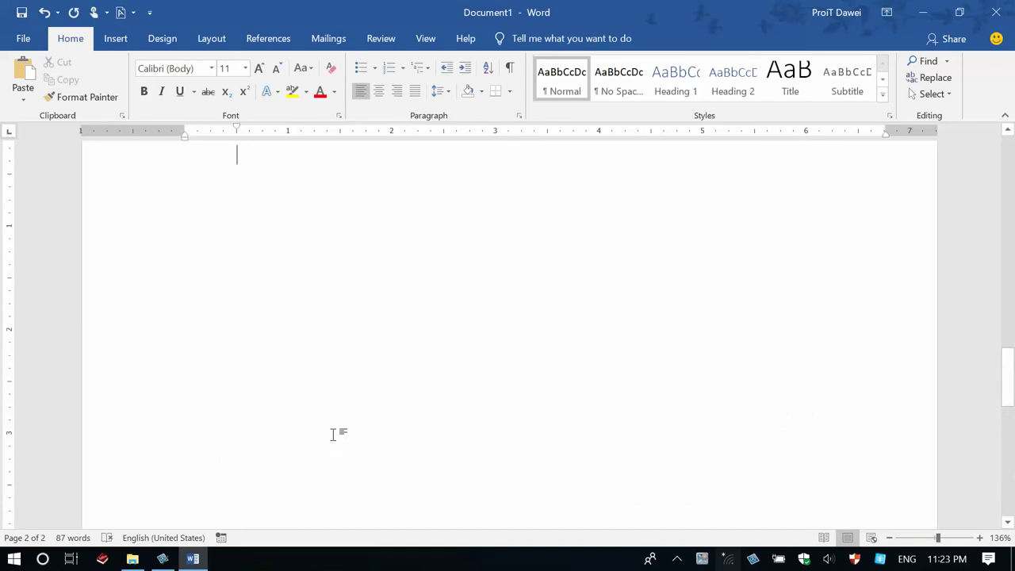
scroll(334, 435, up, 2)
scroll(334, 435, up, 5)
scroll(334, 435, up, 3)
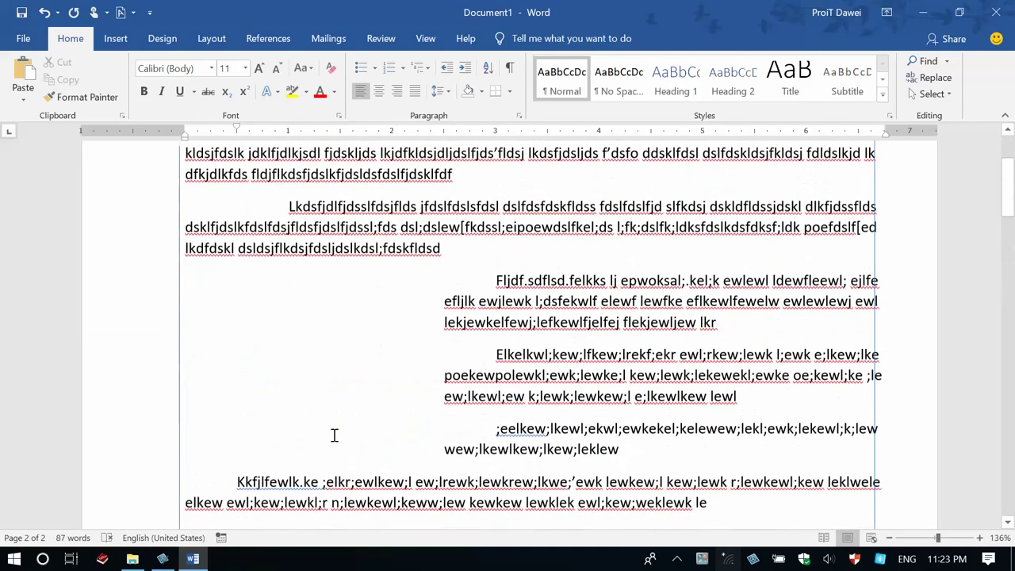
scroll(334, 436, up, 4)
scroll(334, 435, down, 1)
scroll(334, 436, down, 2)
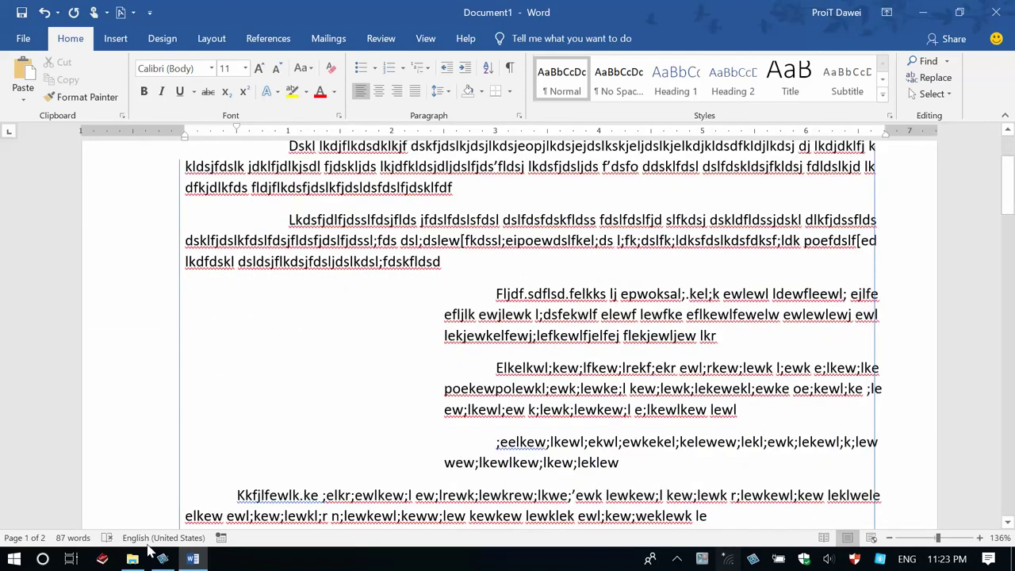
click(163, 559)
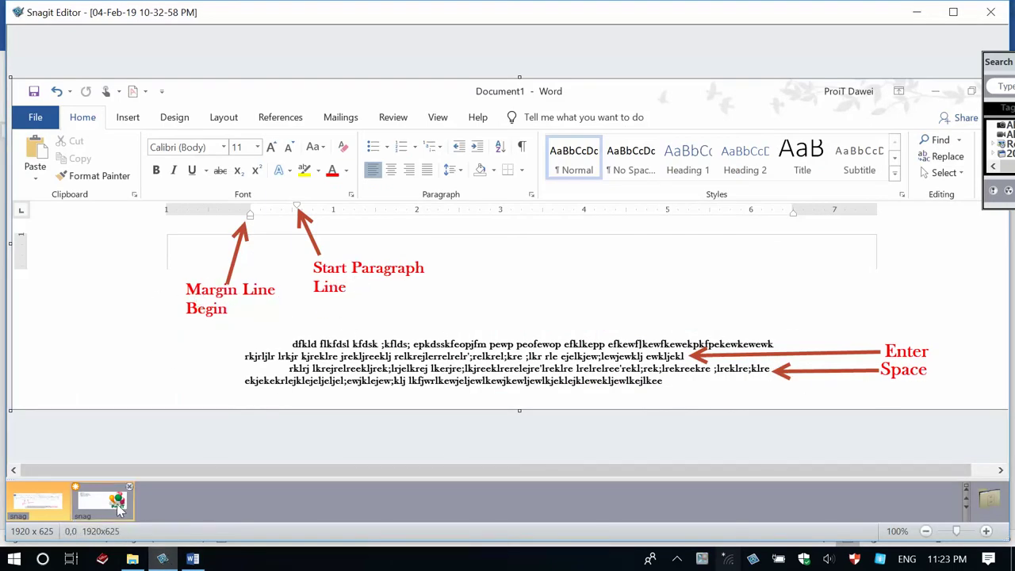
click(115, 503)
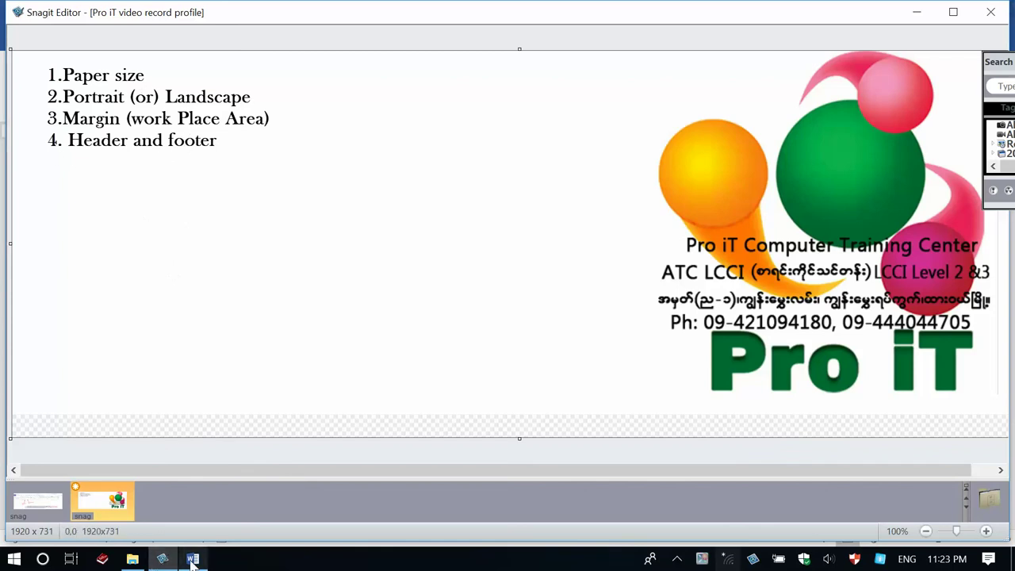
click(165, 560)
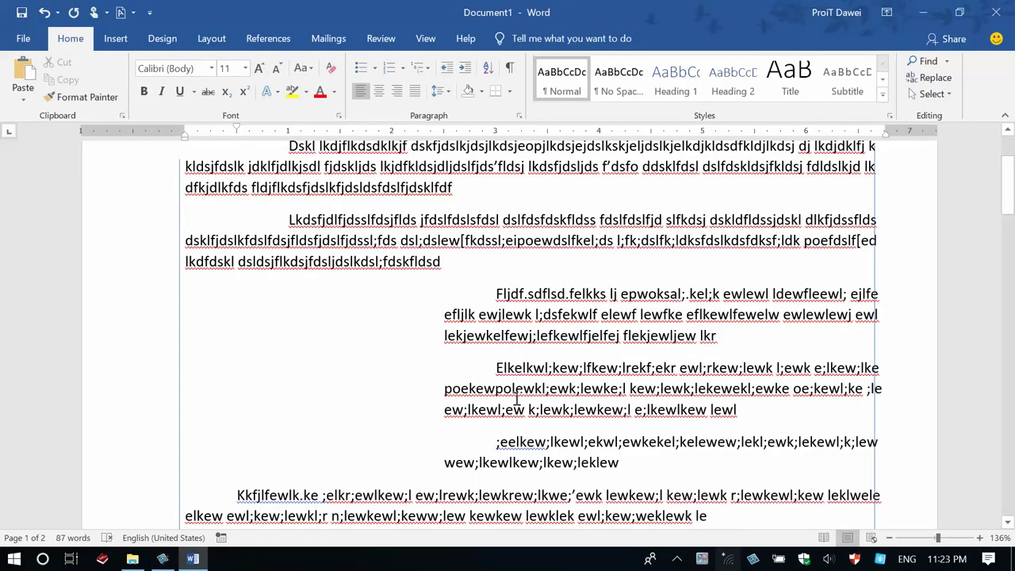
- Scroll to the document's last paragraphs and bring up Snagit's capture menu from the system tray
scroll(516, 398, down, 2)
scroll(516, 399, down, 2)
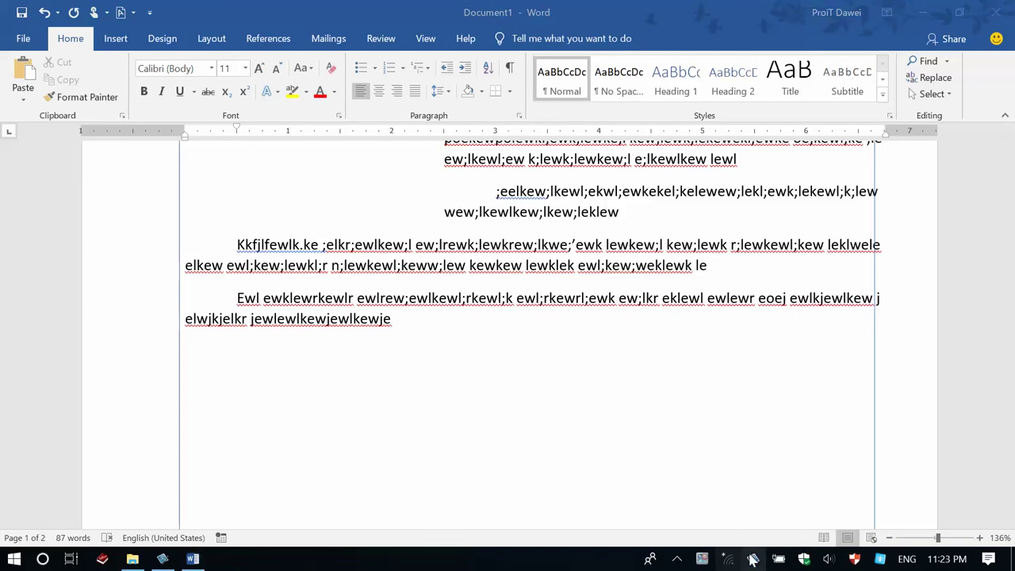
right_click(751, 560)
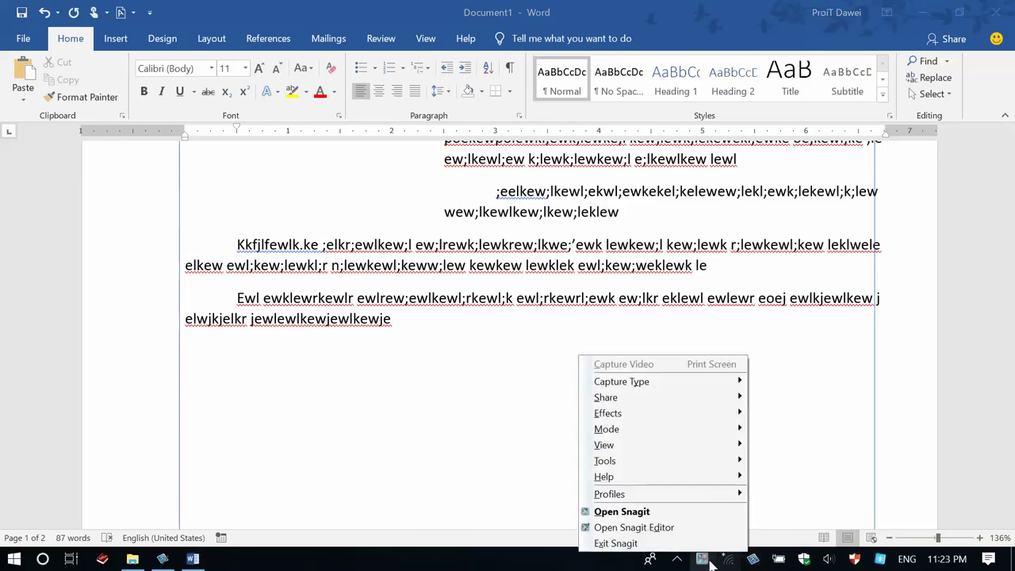